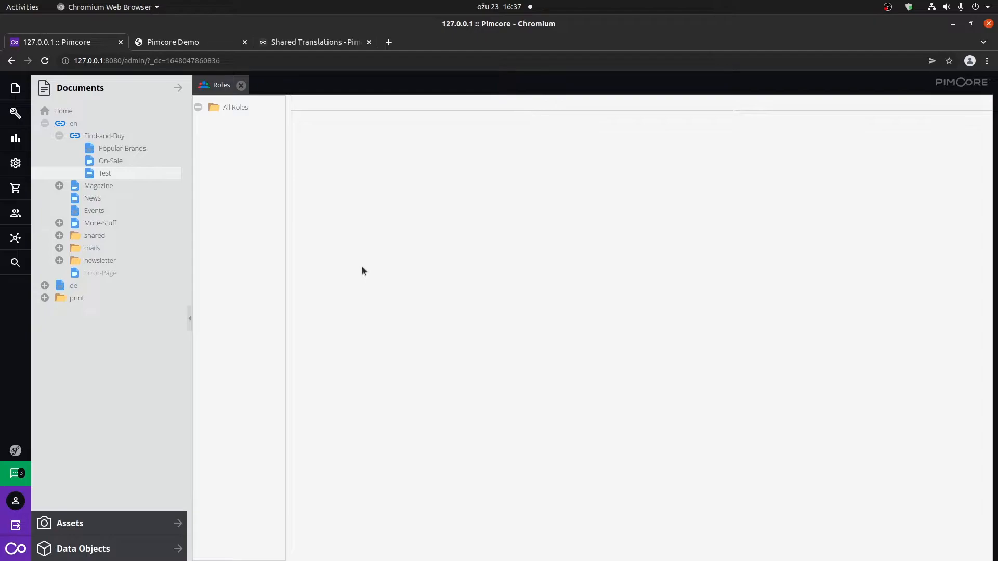
Expand the Test Objects folder in the data objects tree and add a role named TEST_MANAGER under All Roles.
click(87, 558)
click(45, 237)
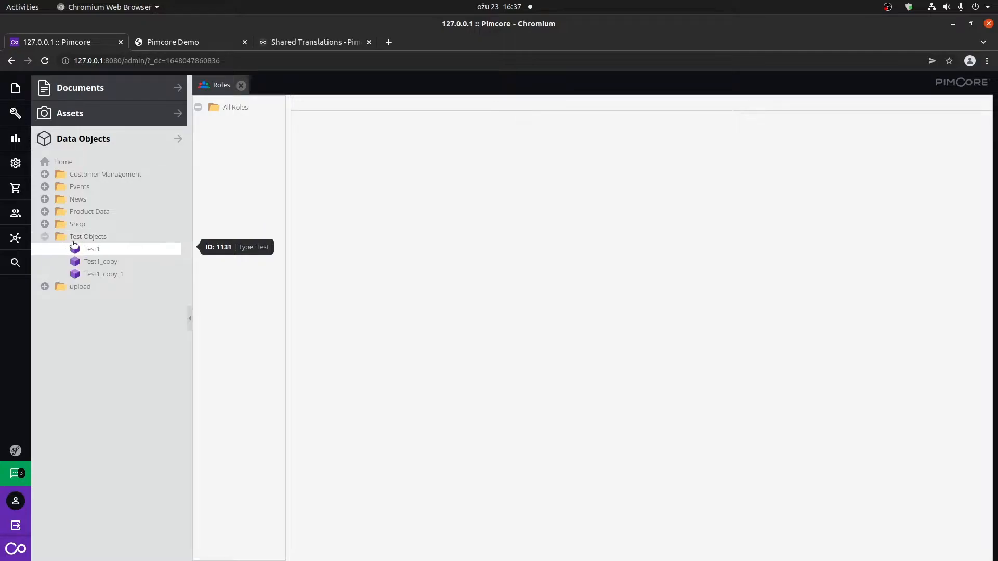
right_click(226, 110)
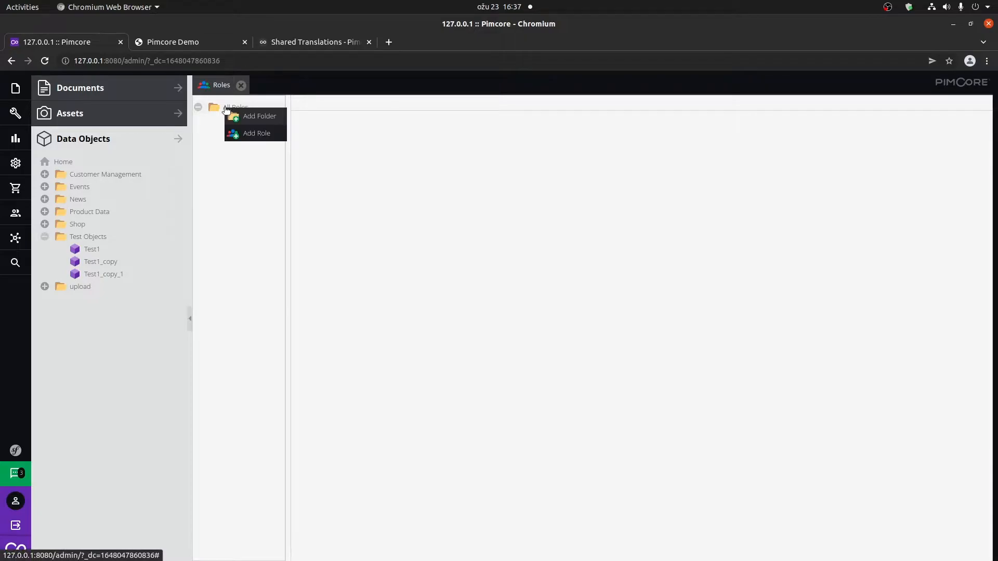
click(257, 134)
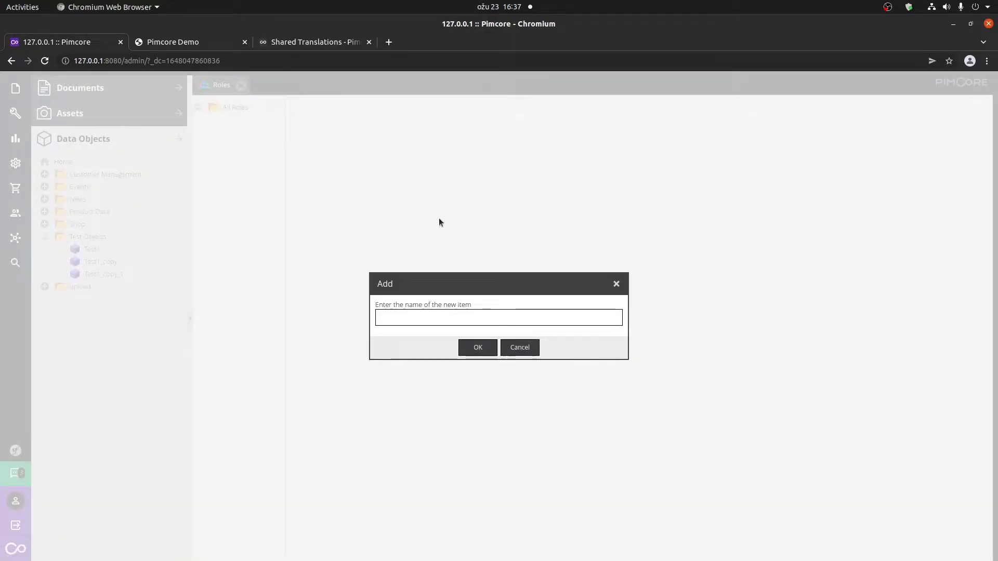
text(TEST_MANAGER)
key(Return)
click(266, 124)
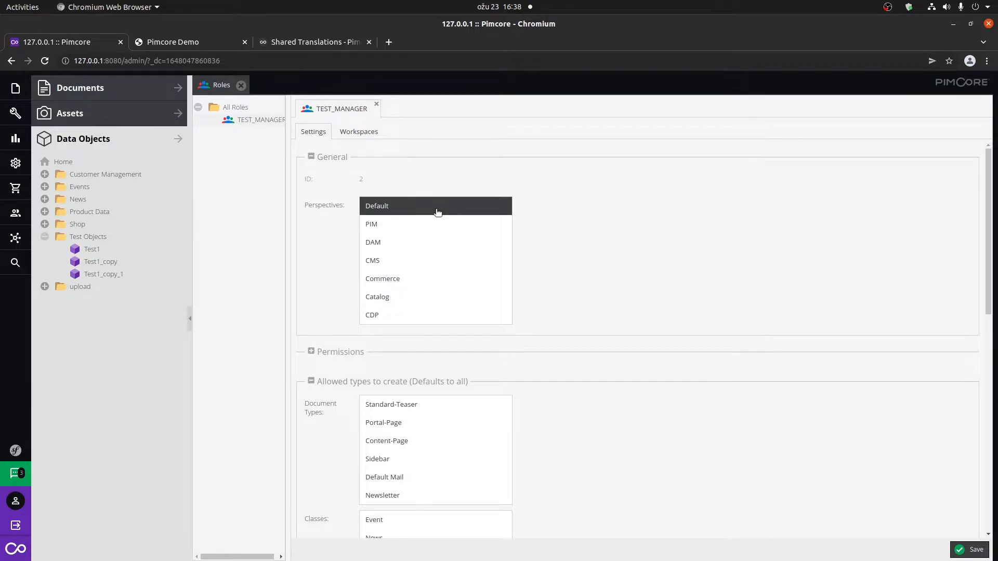
Check the available perspectives and assign the Default perspective to the TEST_MANAGER role.
click(16, 88)
mouse_move(127, 84)
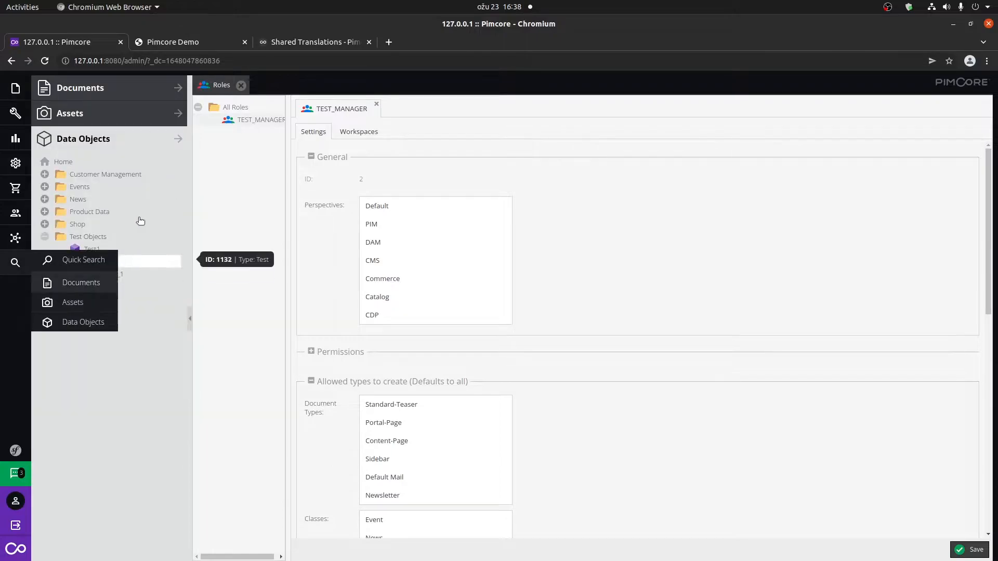
mouse_move(98, 88)
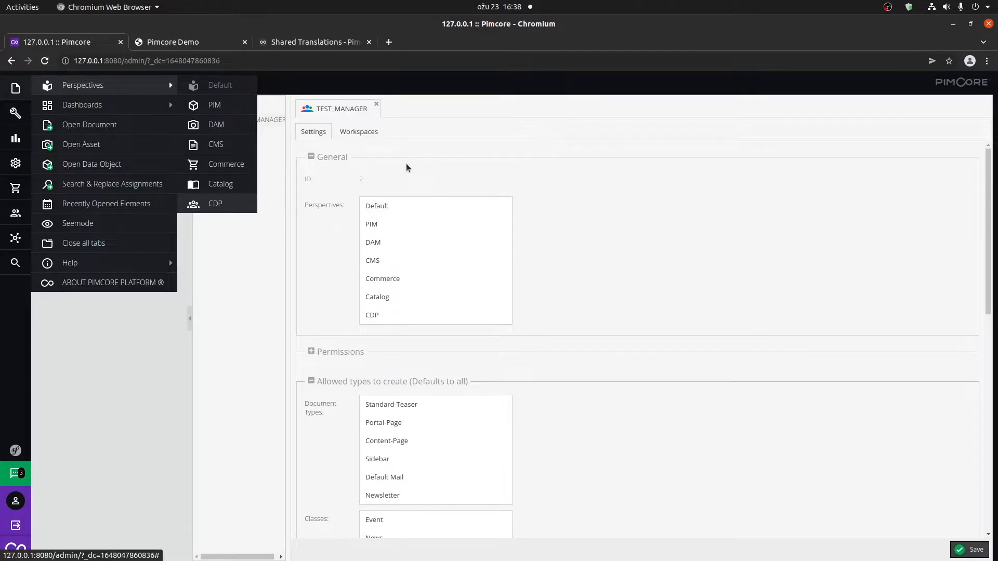
click(406, 206)
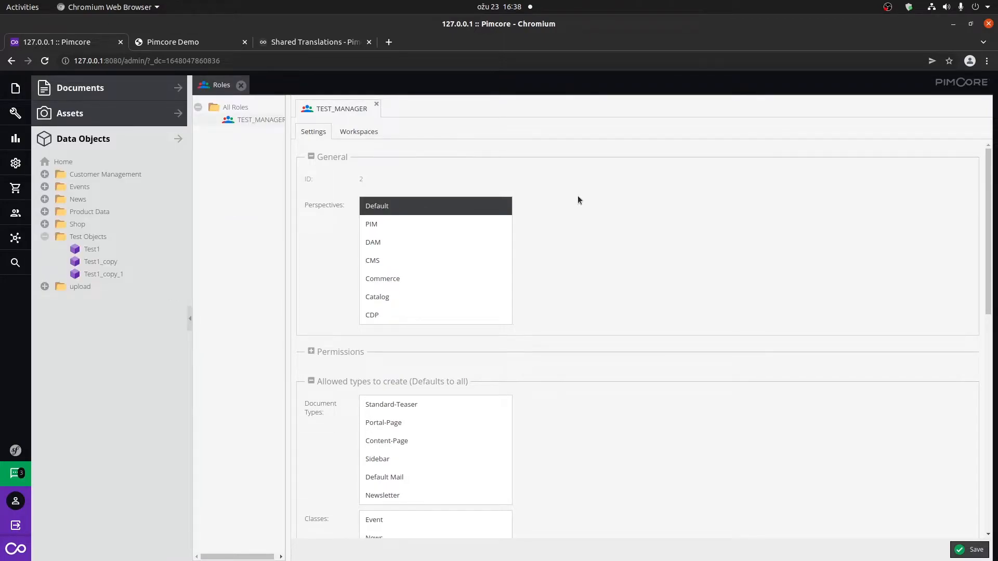
Expand the role's permissions and enable the Objects permission.
scroll(582, 218, down, 3)
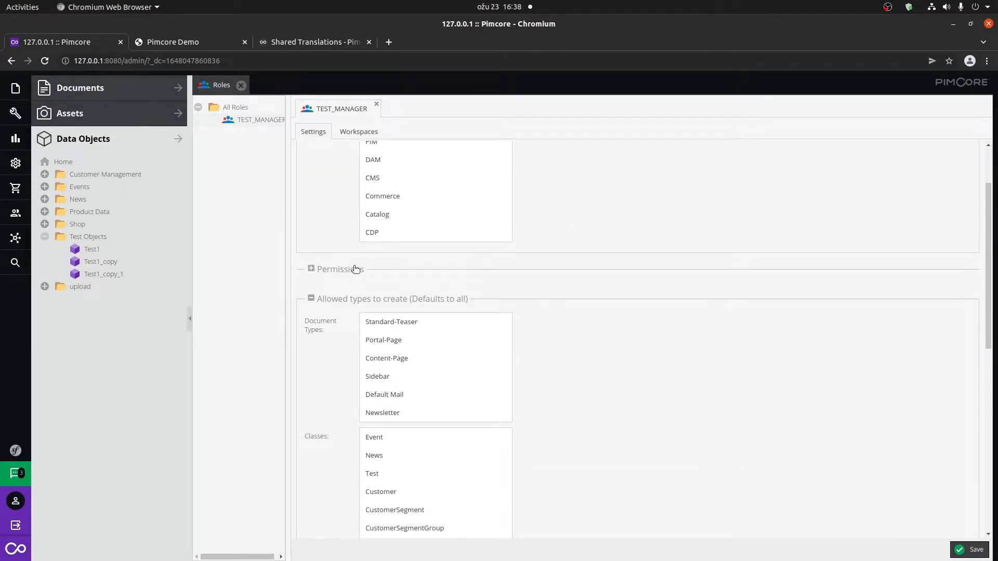
click(356, 269)
scroll(499, 312, down, 3)
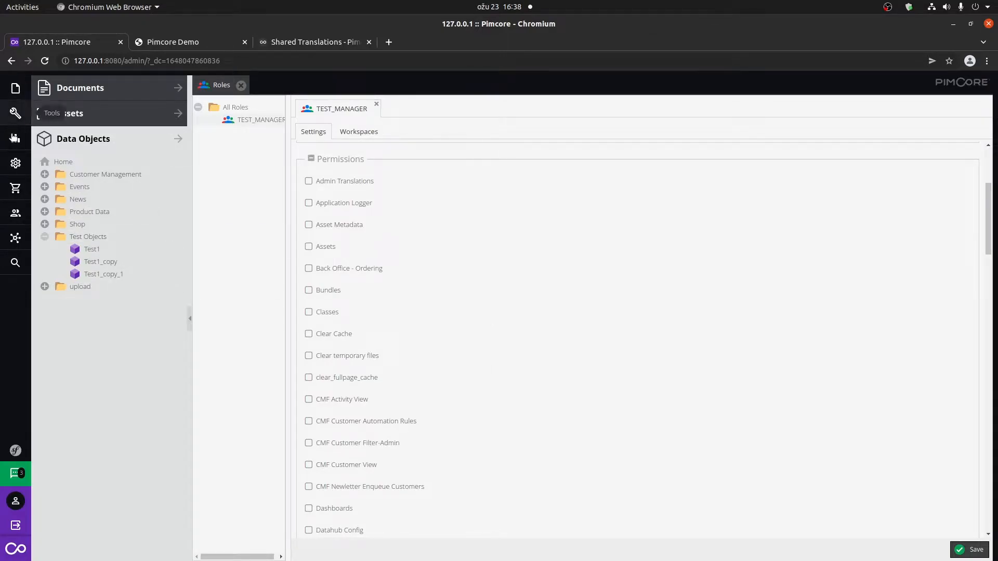
scroll(502, 412, down, 7)
scroll(503, 414, down, 3)
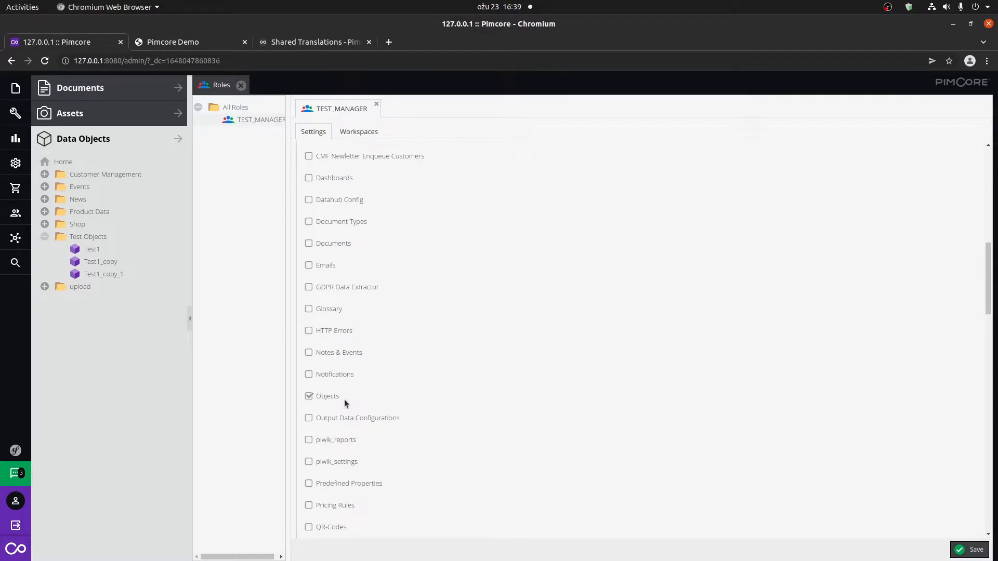
Look through the full list of role permissions and compare it with the available administration functions.
scroll(533, 429, up, 5)
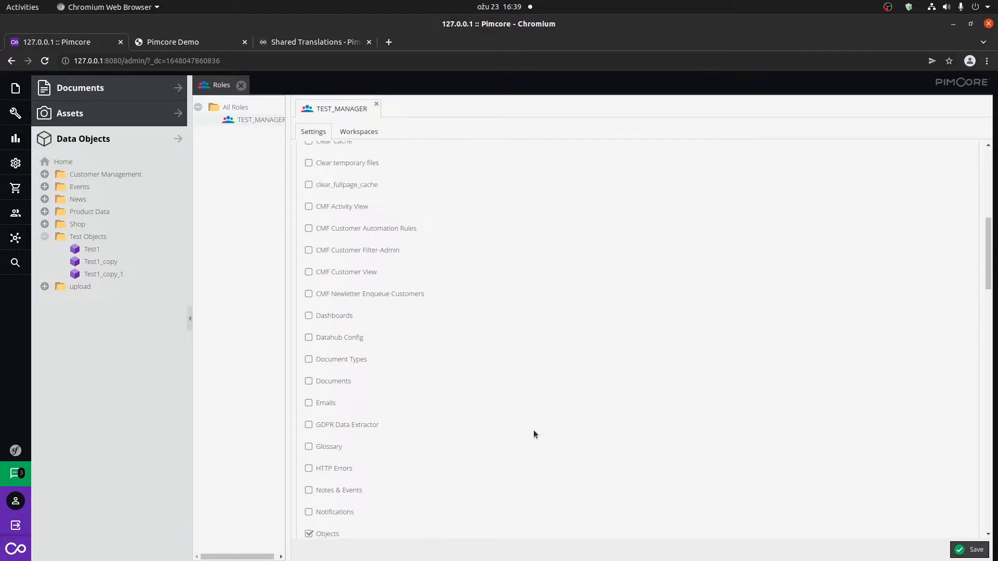
scroll(374, 383, up, 5)
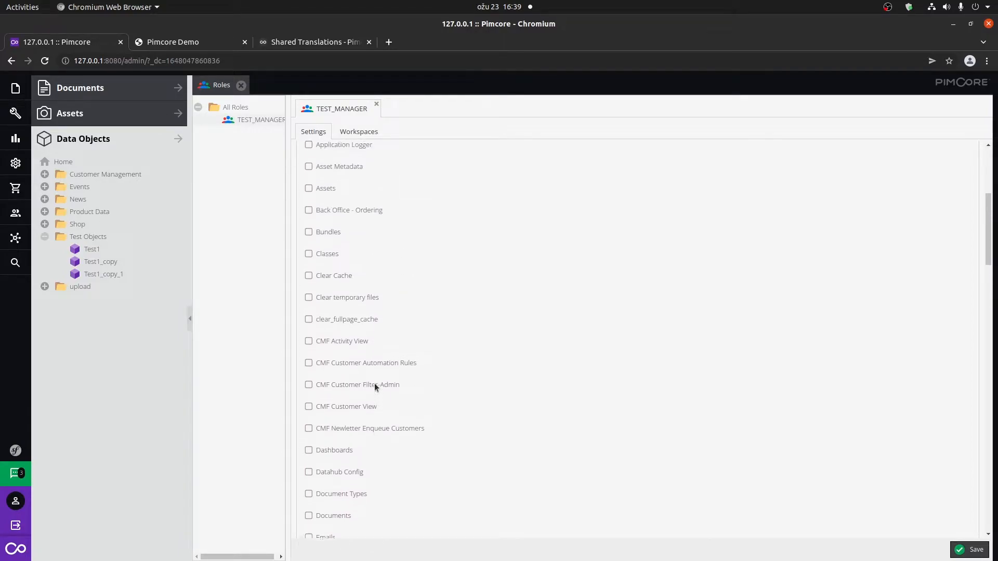
scroll(432, 370, down, 10)
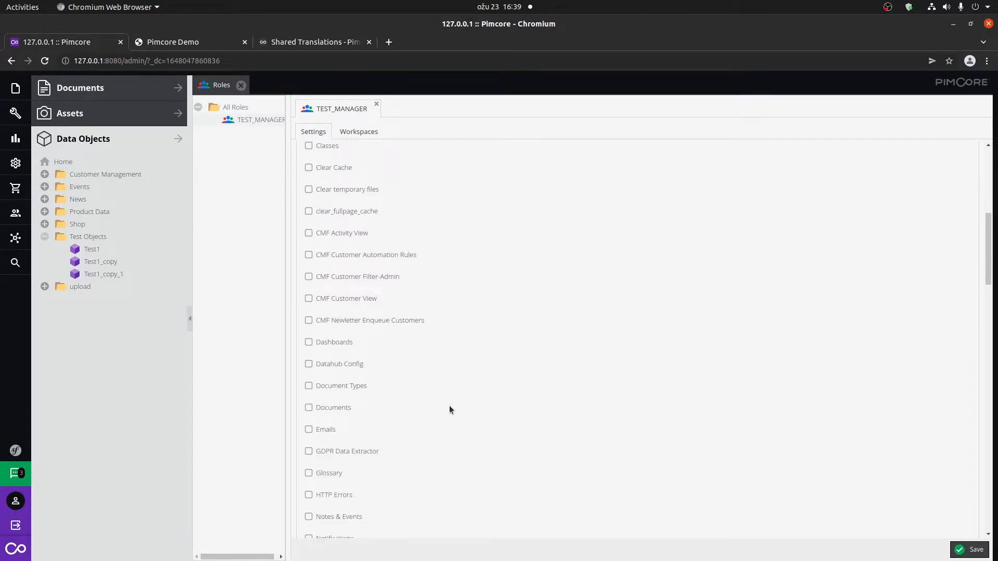
scroll(453, 410, down, 6)
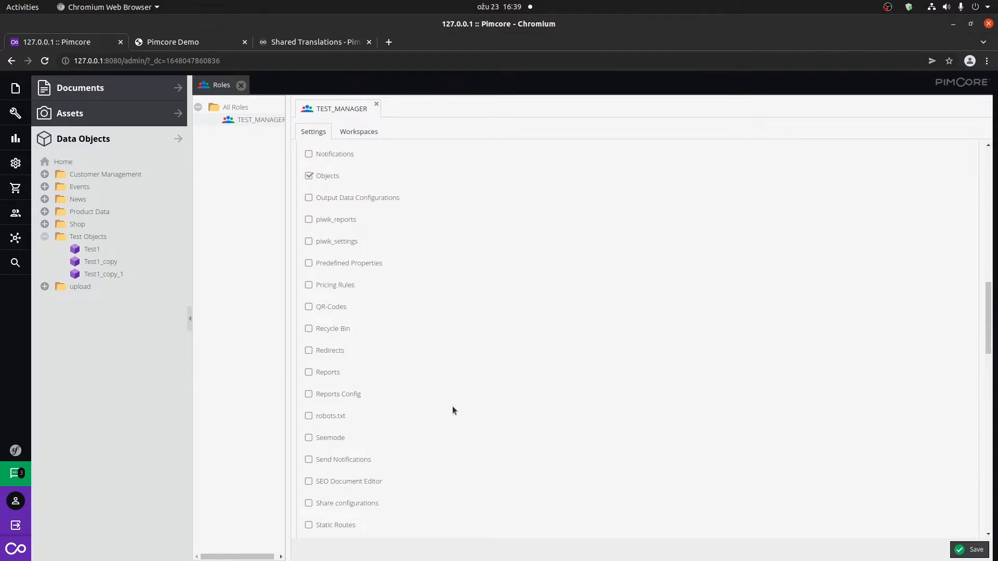
scroll(452, 407, down, 3)
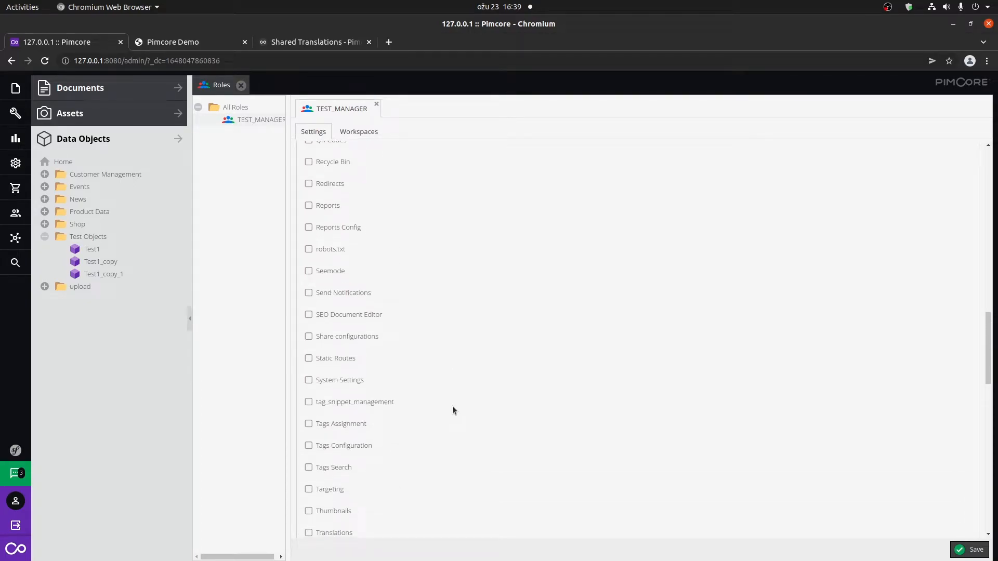
scroll(452, 409, down, 3)
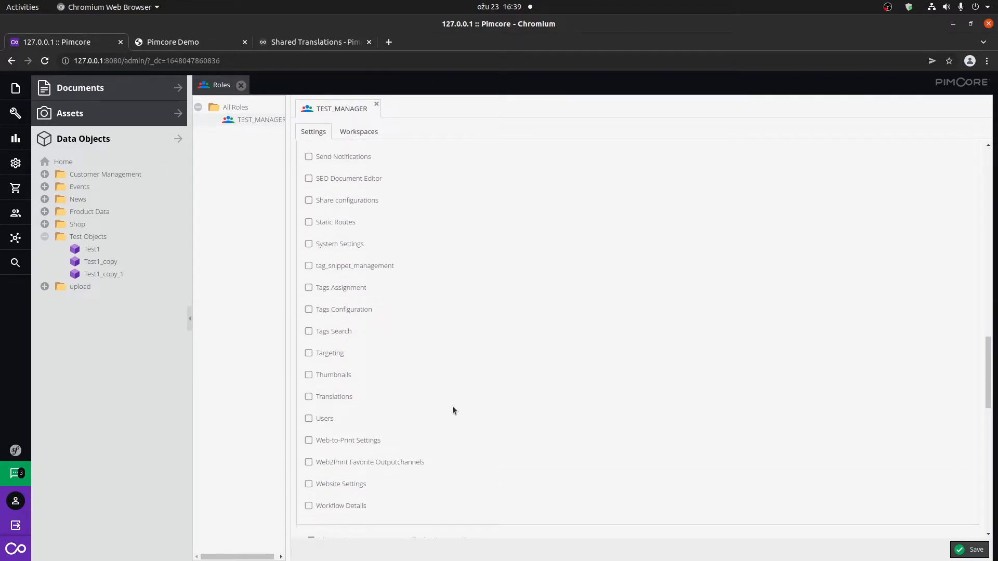
scroll(491, 439, up, 12)
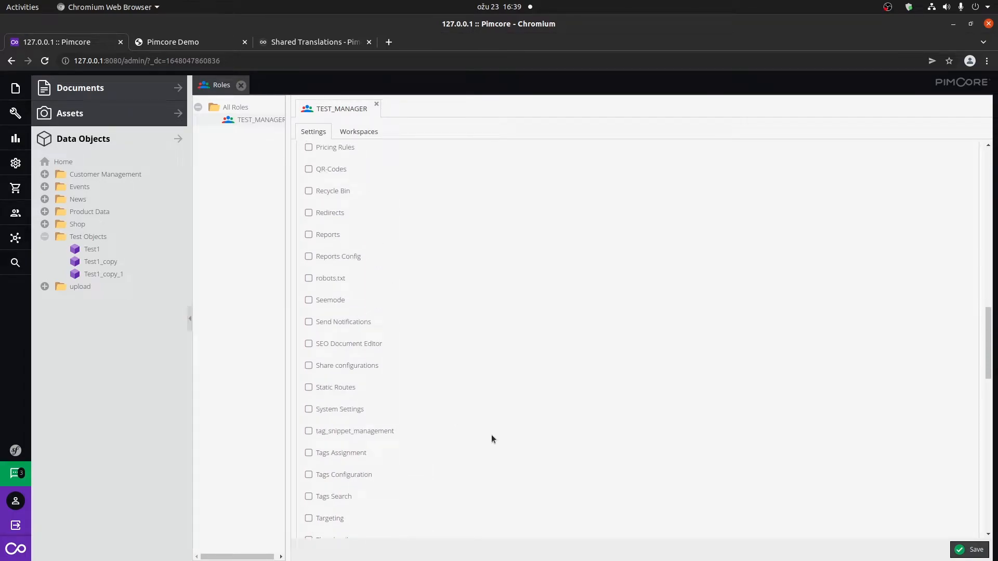
scroll(491, 437, up, 7)
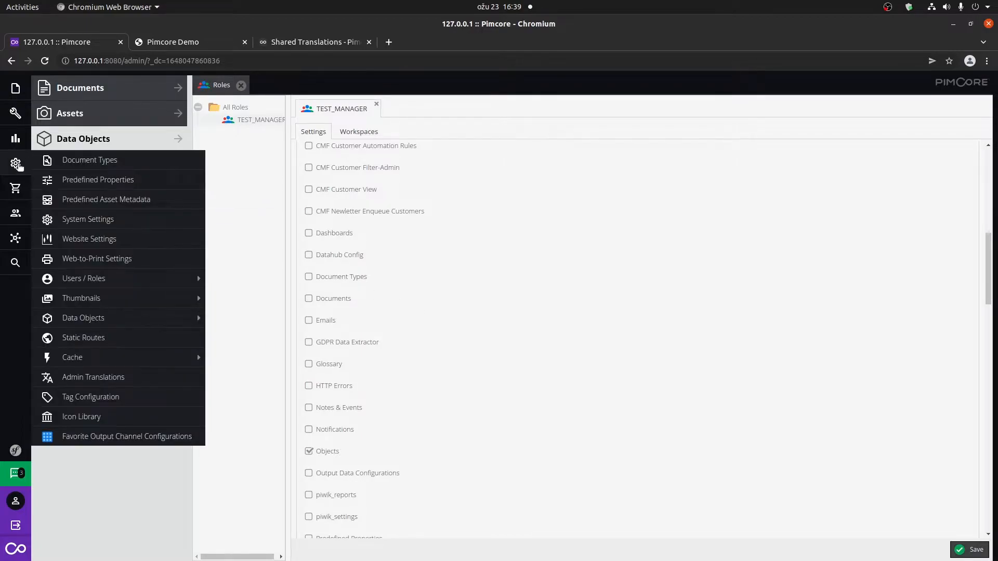
mouse_move(14, 123)
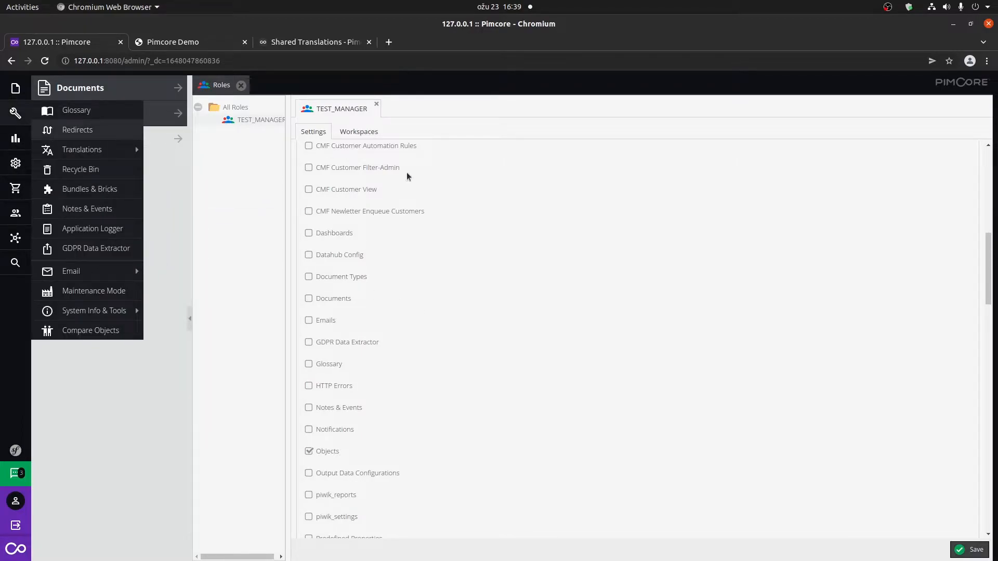
scroll(550, 341, up, 8)
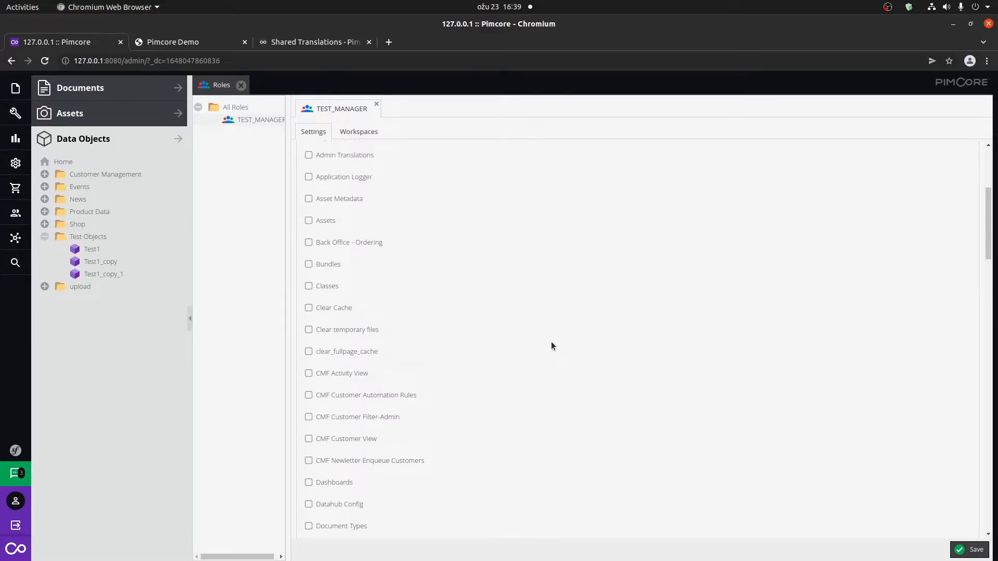
Collapse the permissions and allow the role to create only objects of the Test class.
click(311, 297)
scroll(452, 392, down, 1)
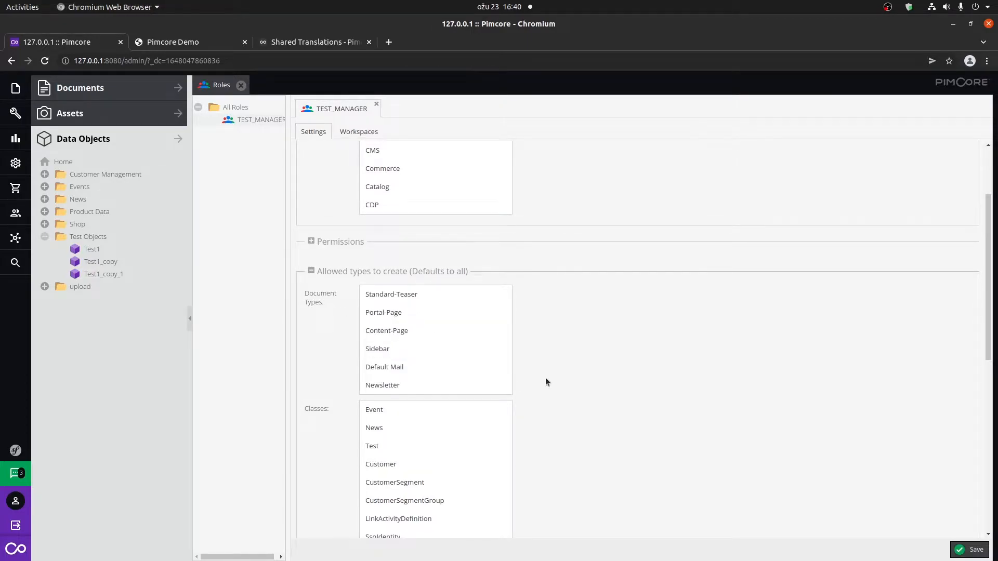
scroll(545, 377, down, 3)
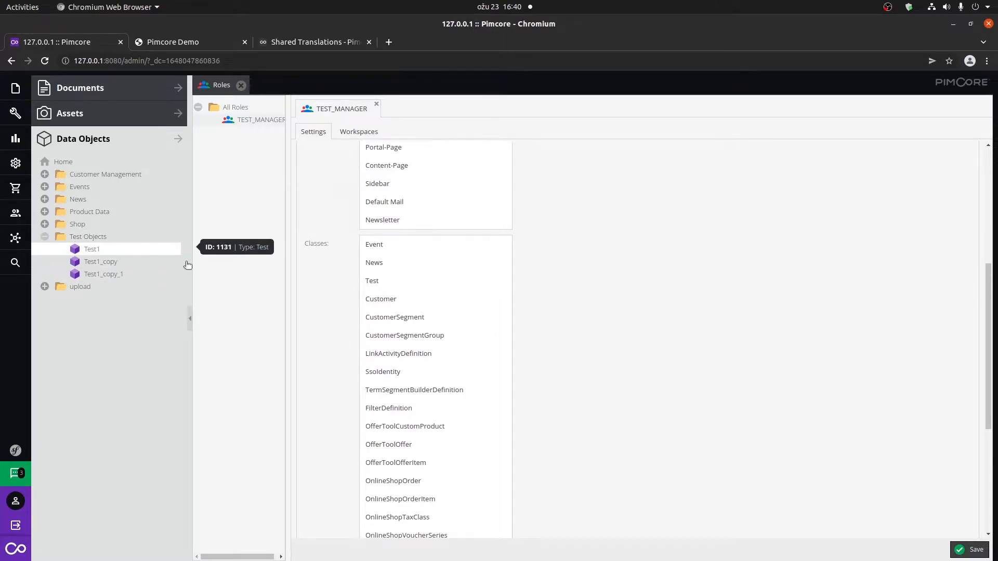
click(418, 281)
click(453, 298)
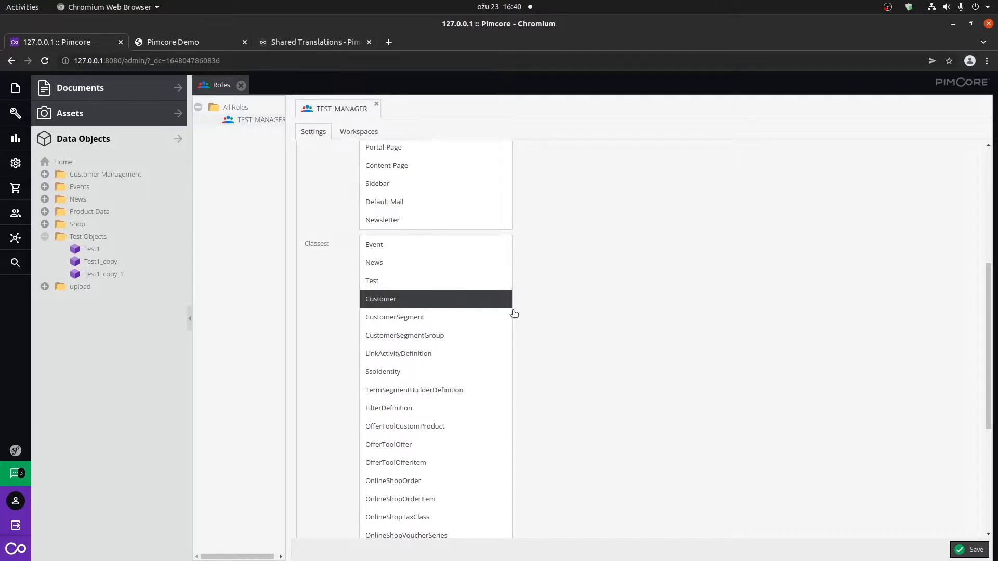
click(442, 285)
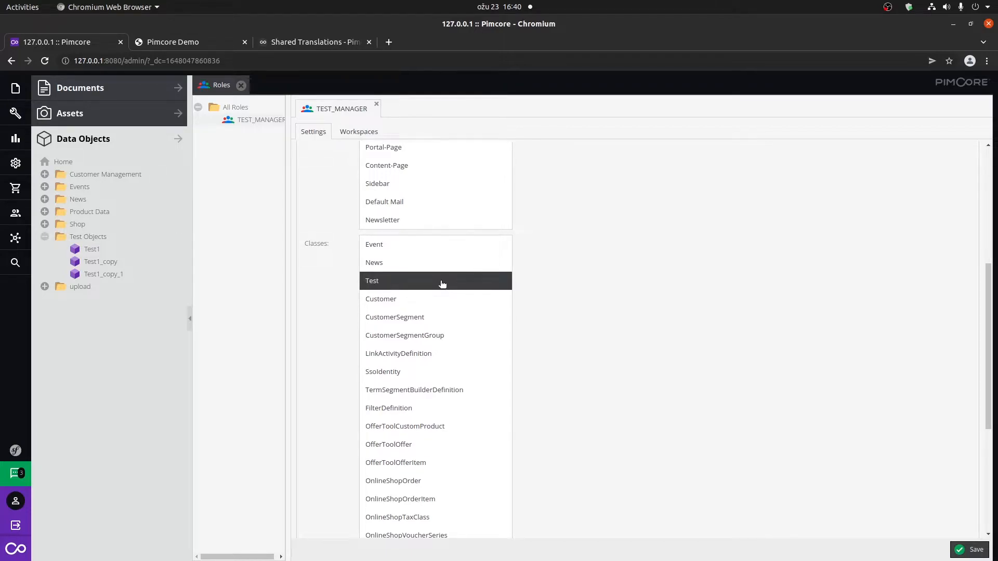
Add a data object workspace to the role with the Test Objects folder as its path.
scroll(554, 389, down, 5)
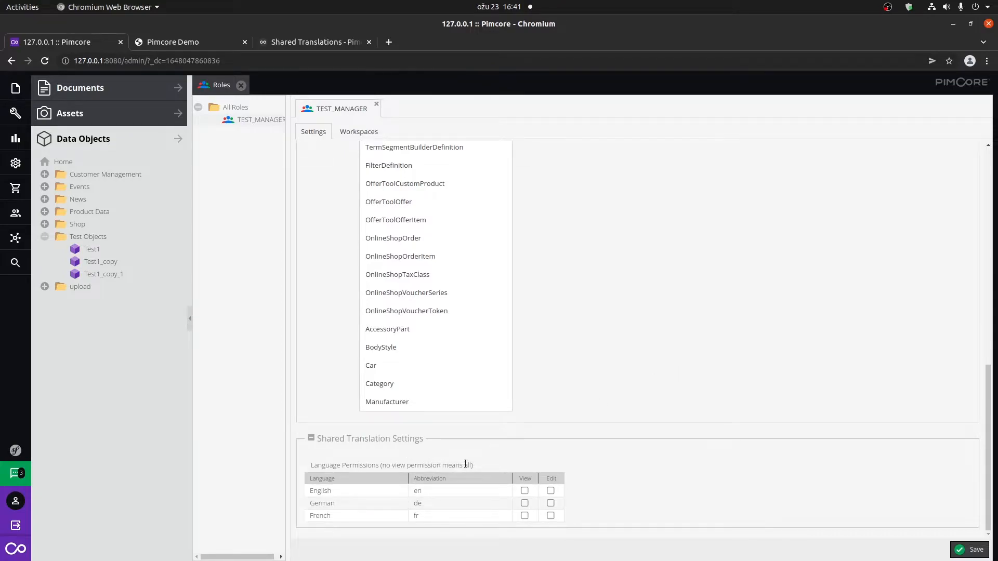
scroll(629, 458, up, 9)
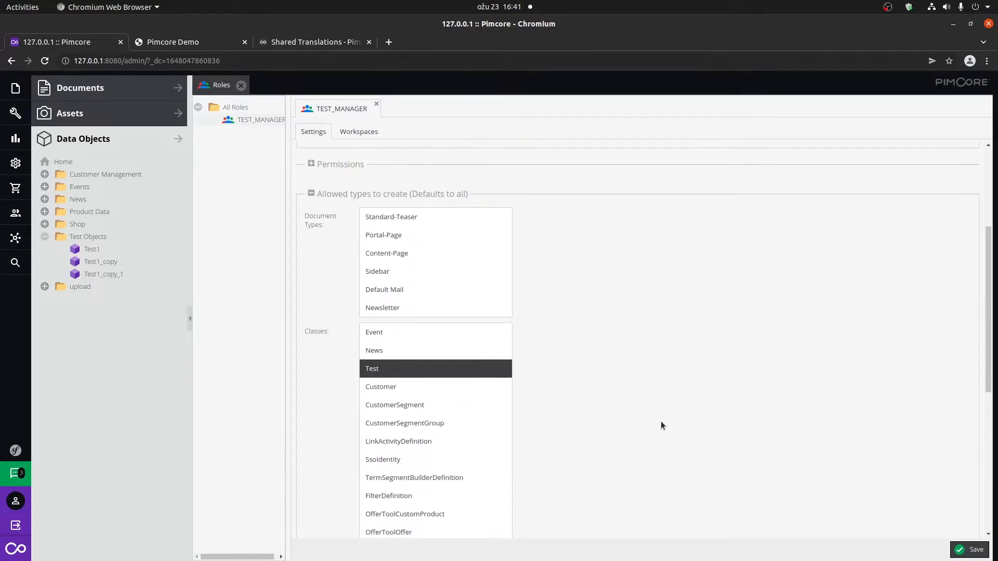
click(360, 131)
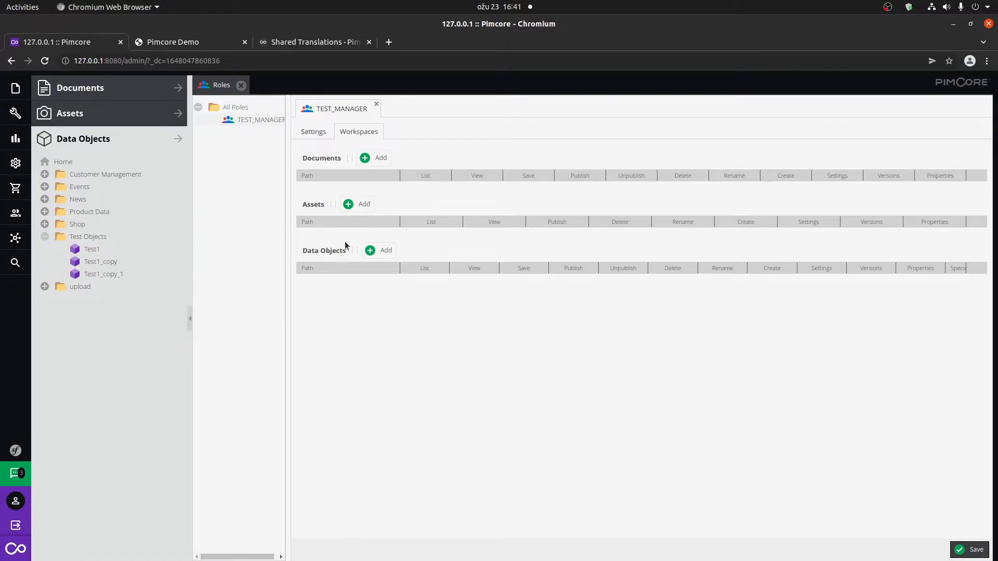
click(377, 250)
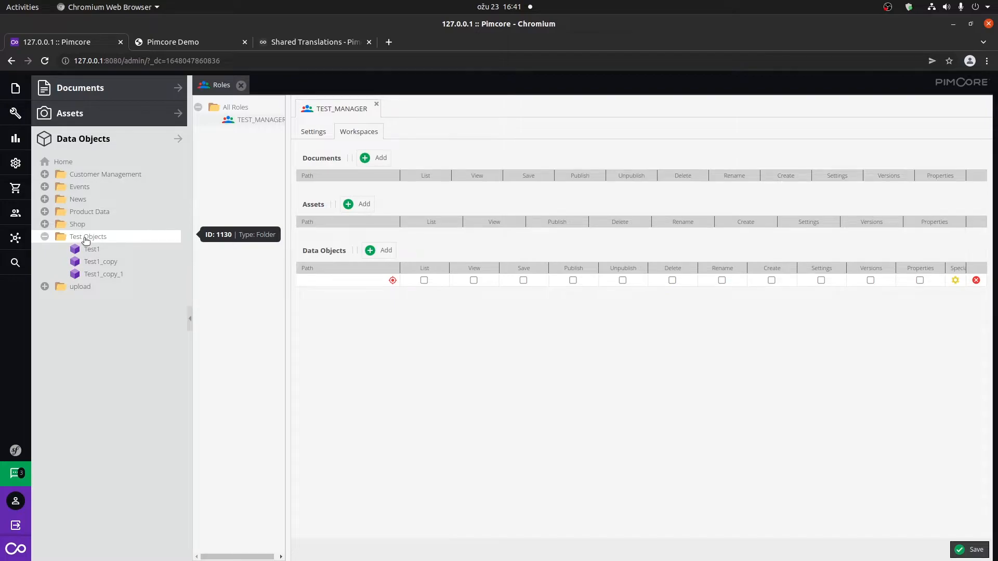
drag(77, 238, 352, 283)
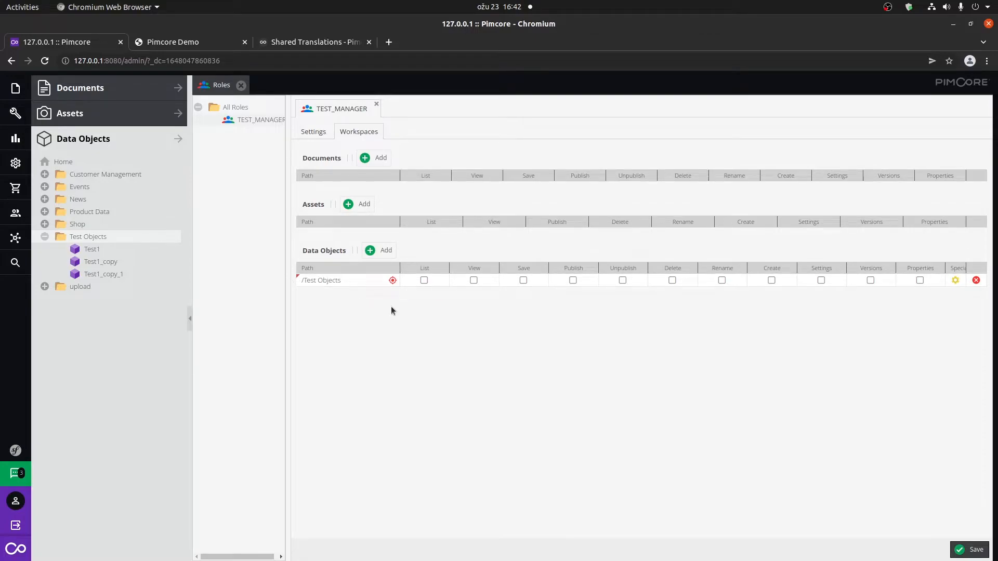
Grant List, View, Save, Publish, Create and Versions rights on the /Test Objects workspace and save the role.
click(424, 281)
click(473, 281)
click(524, 280)
click(572, 281)
click(772, 281)
click(869, 282)
click(969, 551)
Add a new user under All Users, enter the person's first name as its name, and open the account's settings.
click(16, 163)
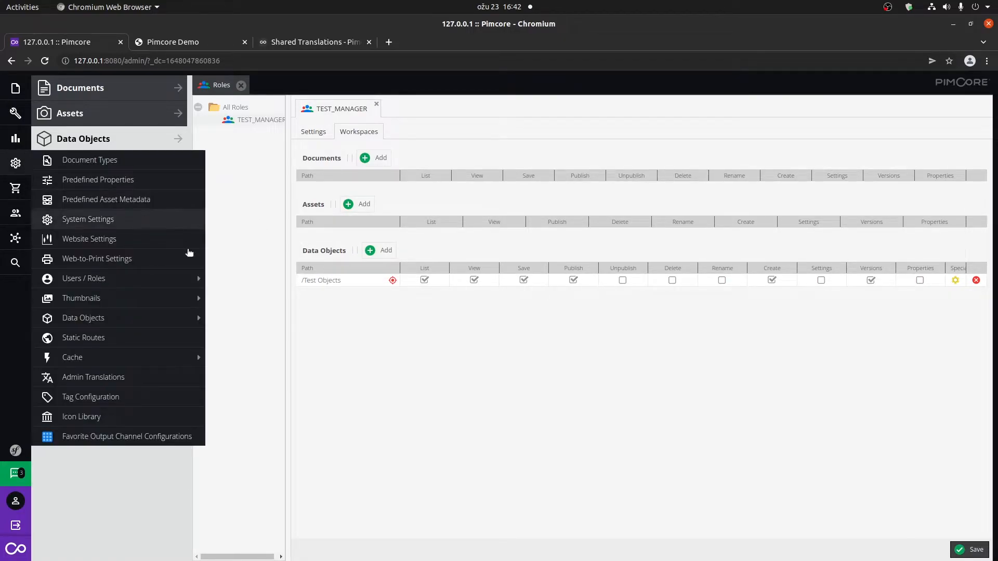
mouse_move(171, 281)
click(269, 285)
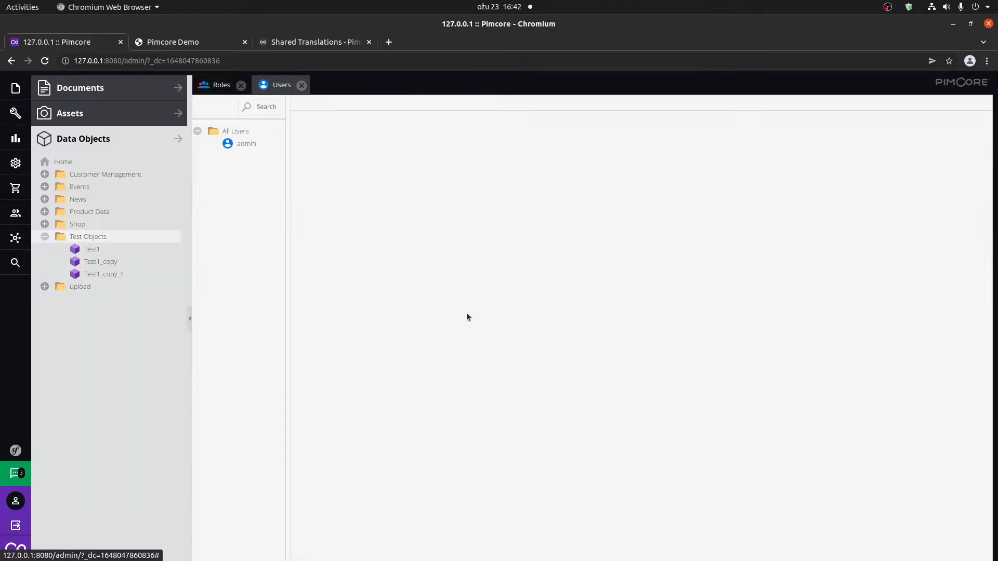
right_click(235, 130)
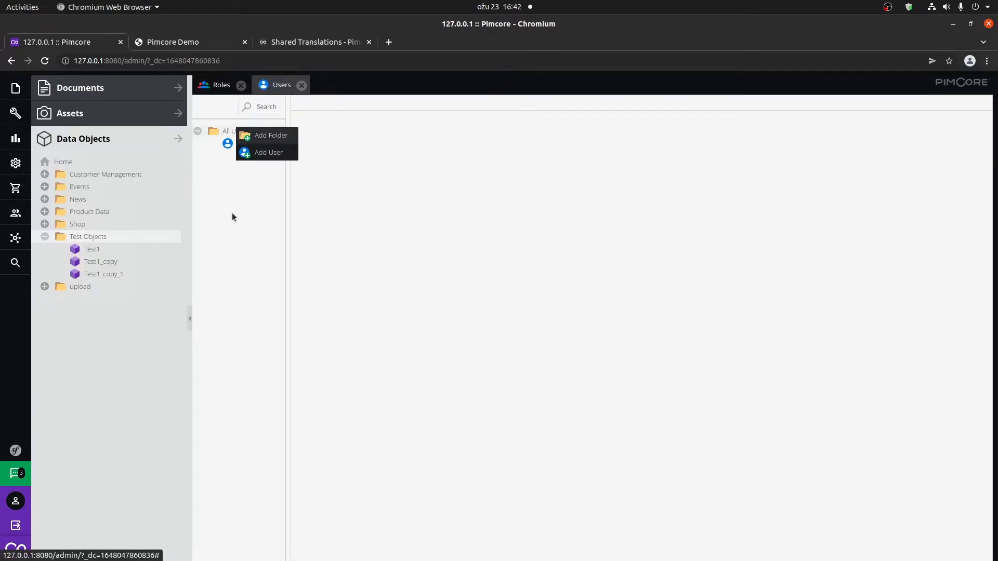
click(232, 221)
right_click(242, 133)
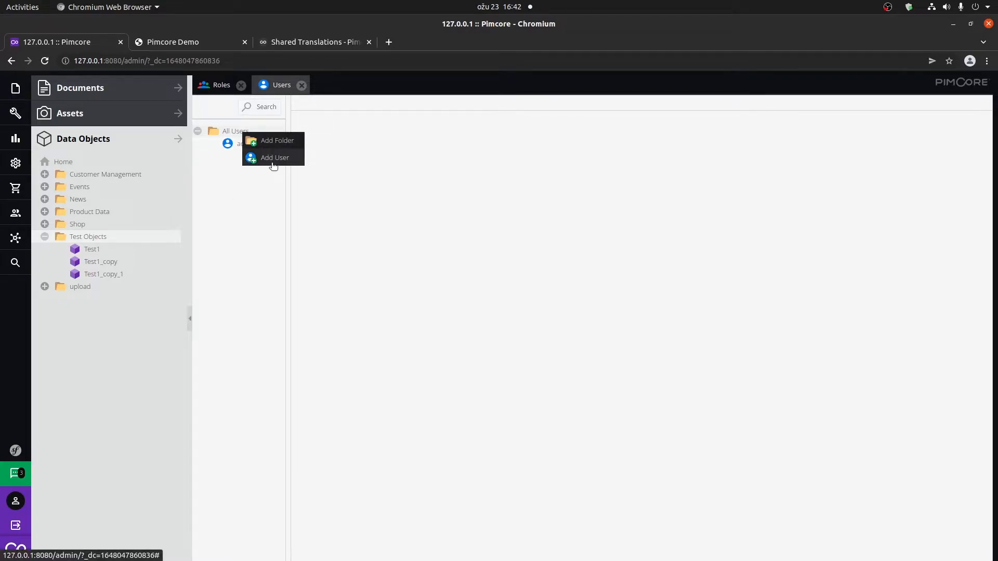
click(274, 159)
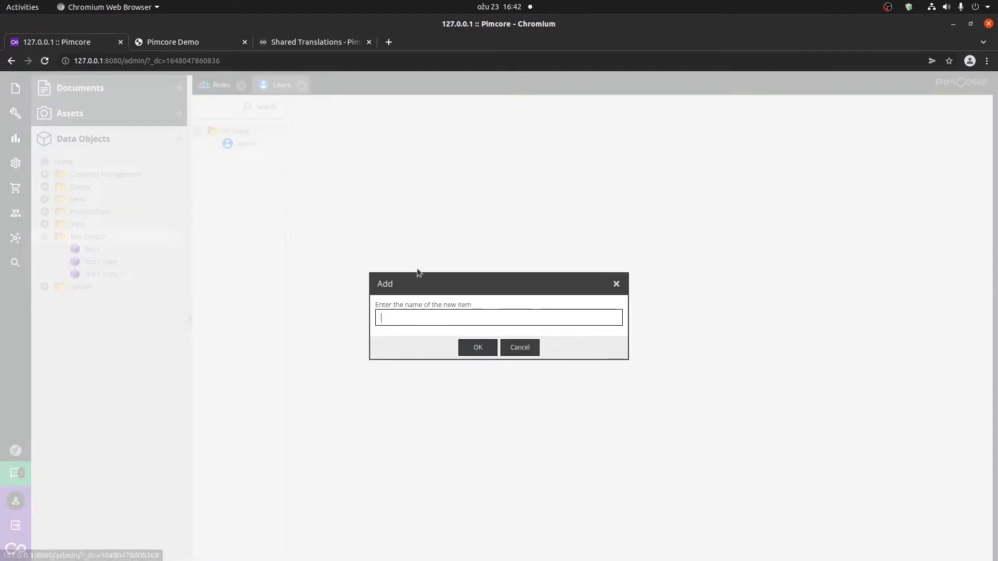
text(Ivan)
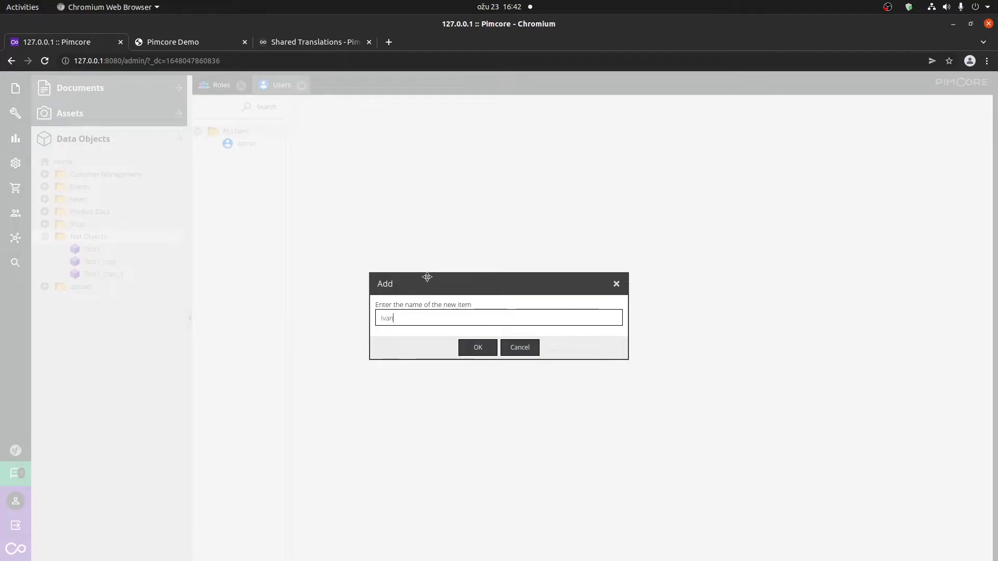
key(Return)
click(260, 156)
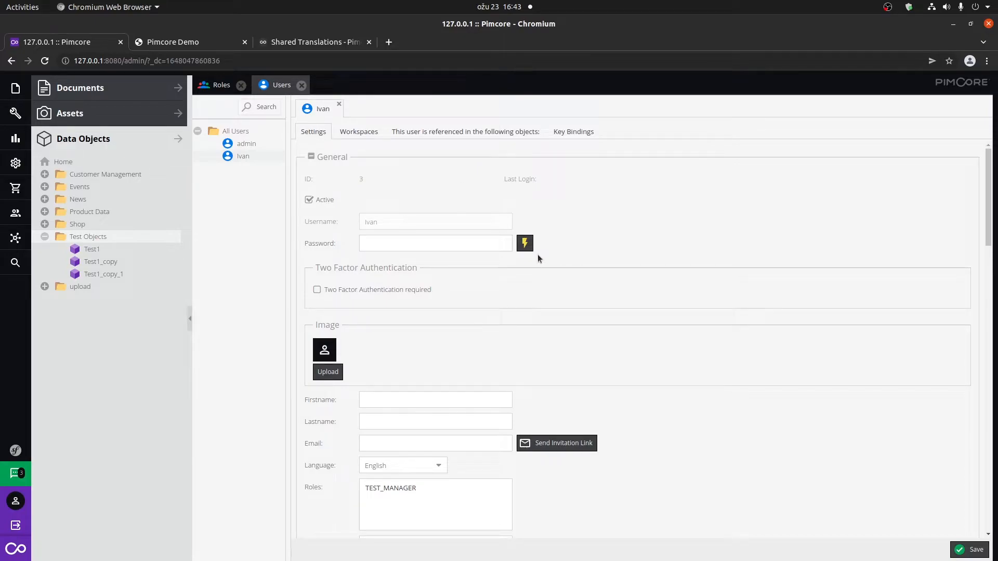
Generate a password in the new user's Password field and assign the TEST_MANAGER role.
click(525, 243)
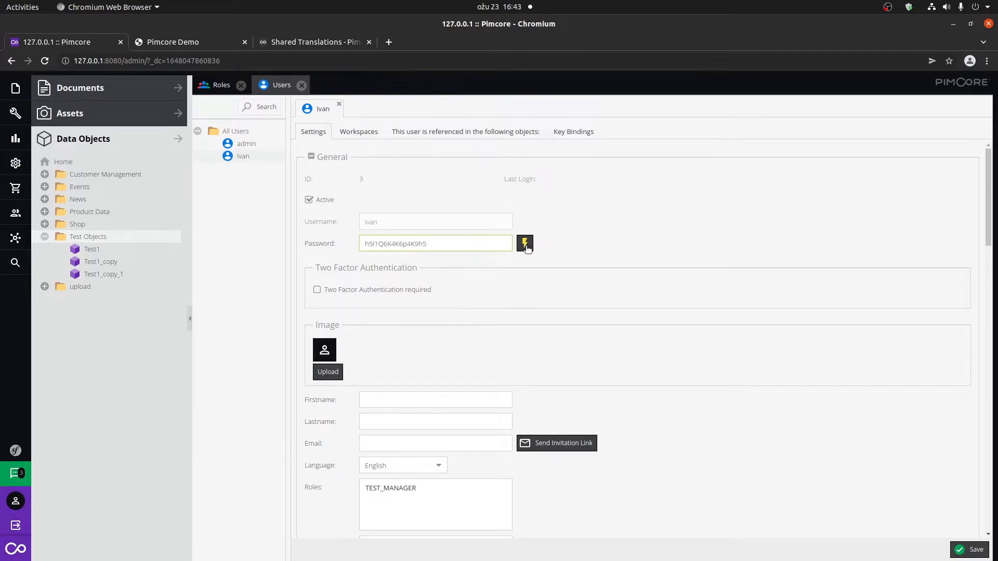
double_click(478, 249)
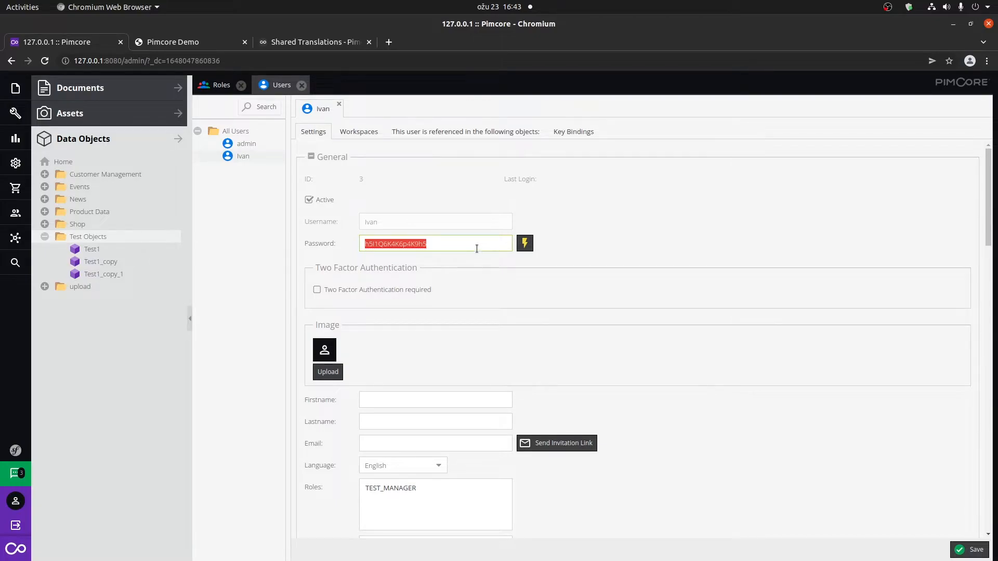
scroll(451, 306, down, 4)
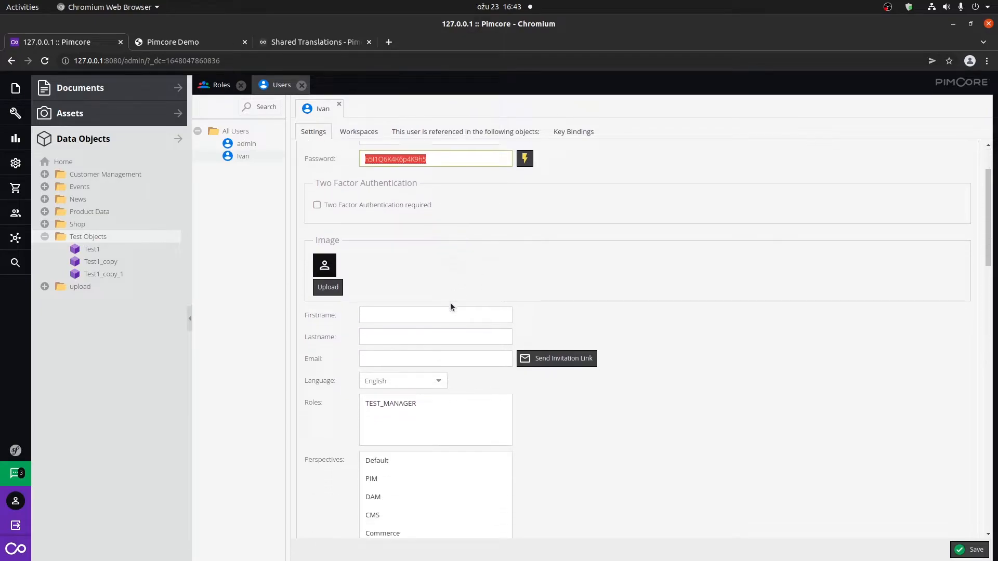
scroll(568, 364, down, 2)
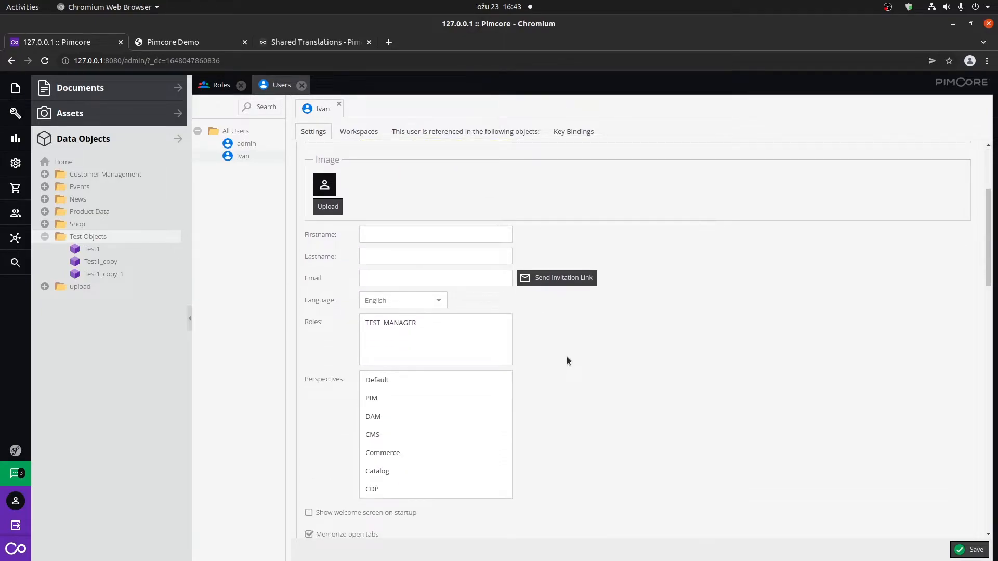
click(430, 329)
Compare the new user's settings and workspaces with those defined in the TEST_MANAGER role.
scroll(558, 321, up, 1)
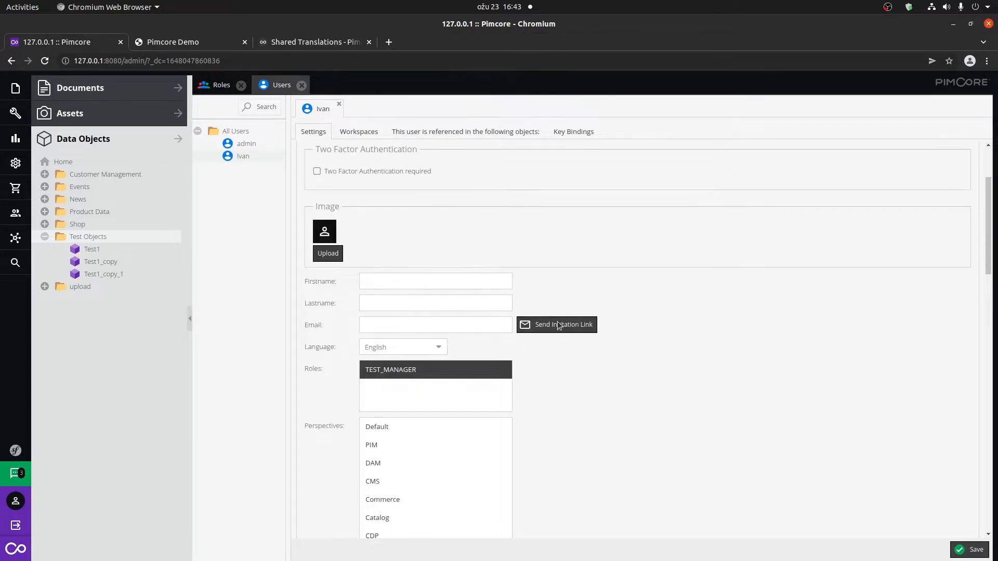
scroll(591, 360, down, 5)
scroll(593, 365, down, 4)
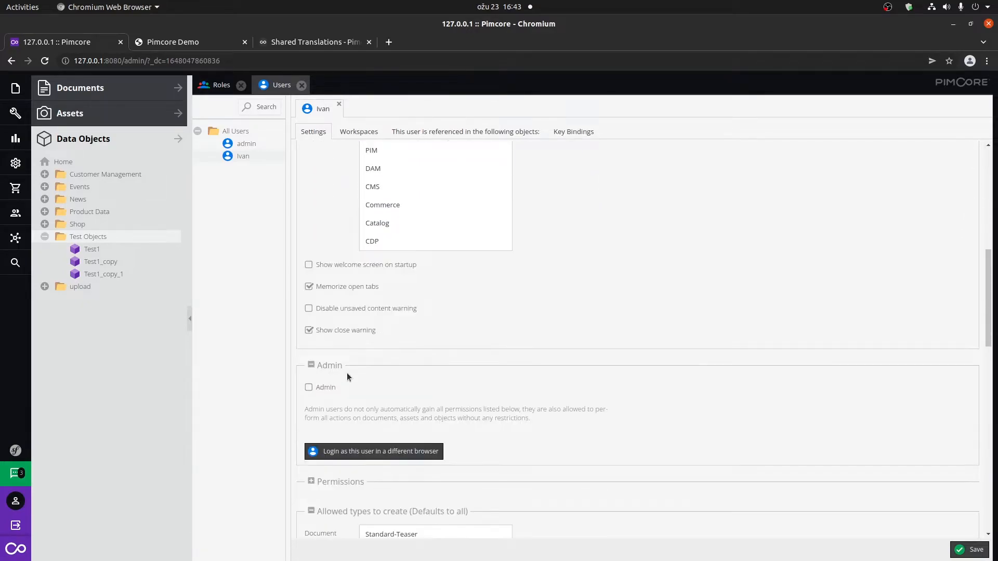
scroll(422, 448, up, 5)
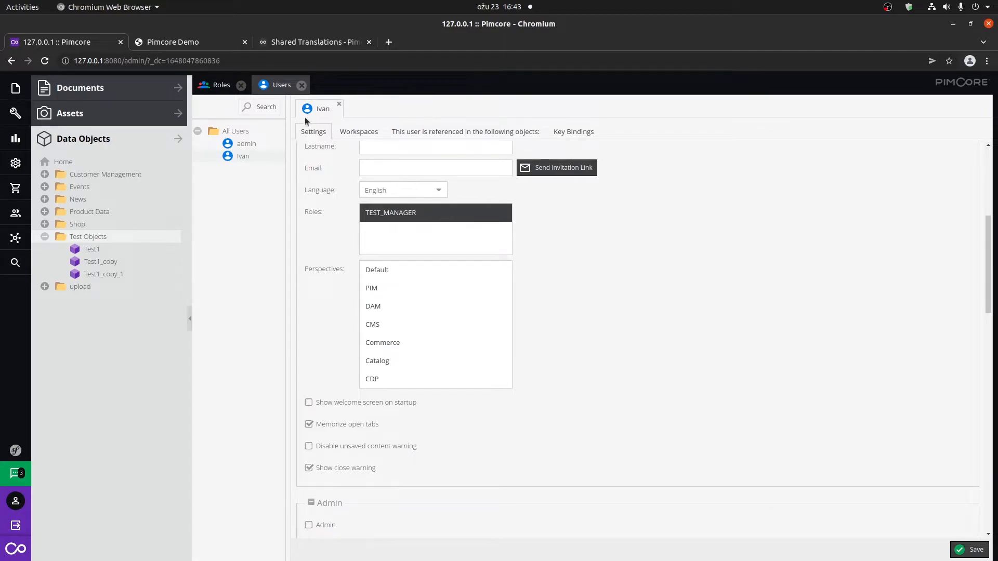
click(221, 86)
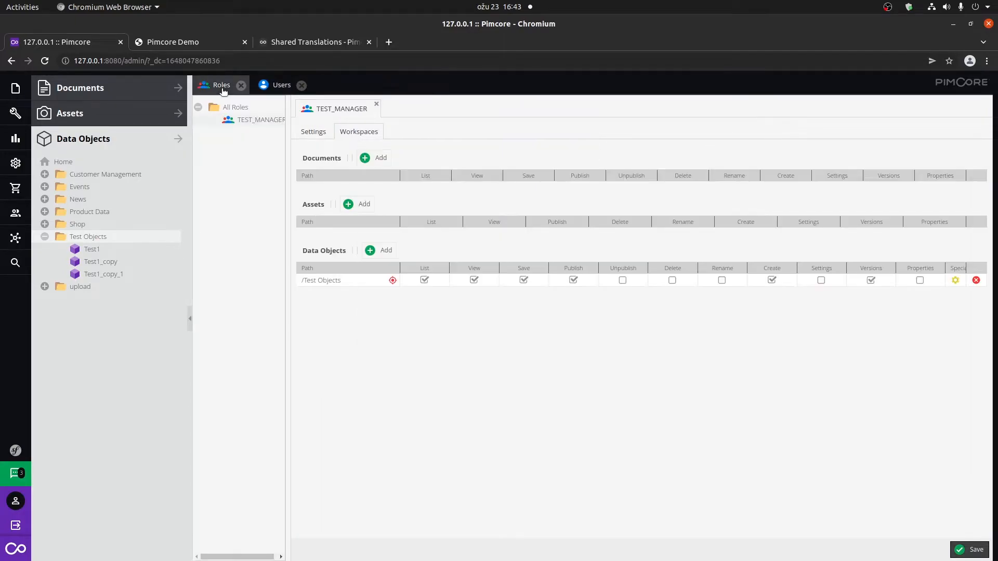
click(313, 133)
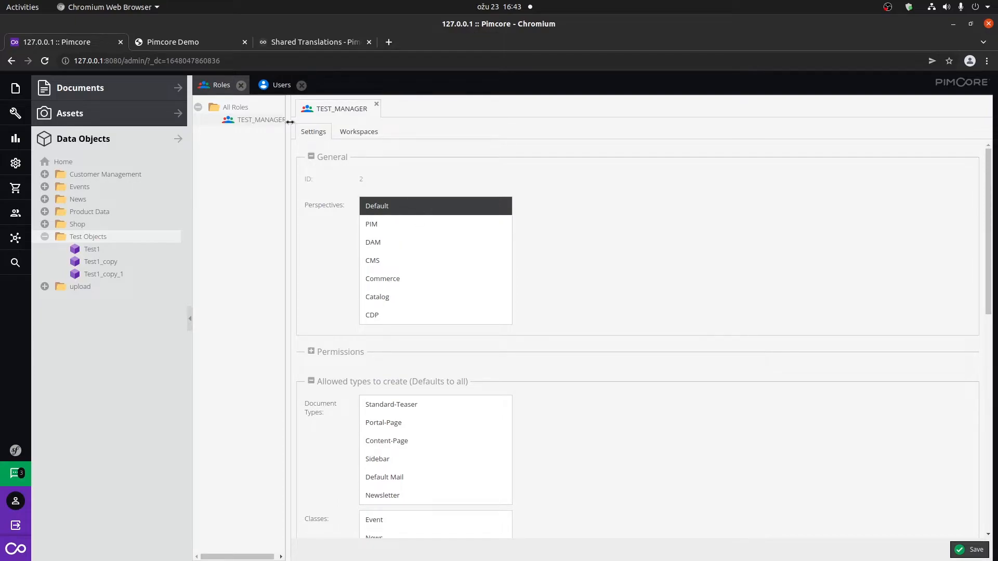
click(278, 87)
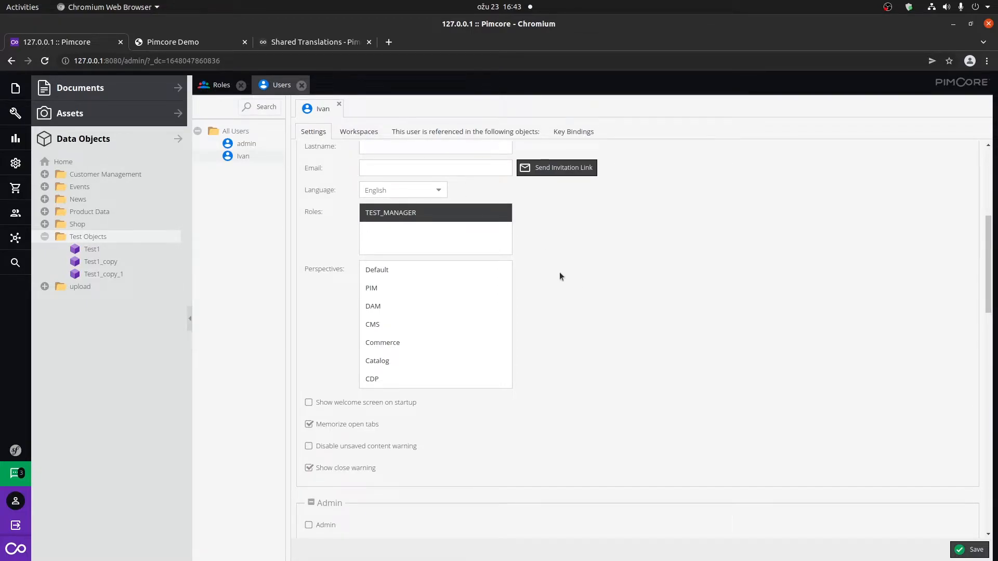
click(351, 138)
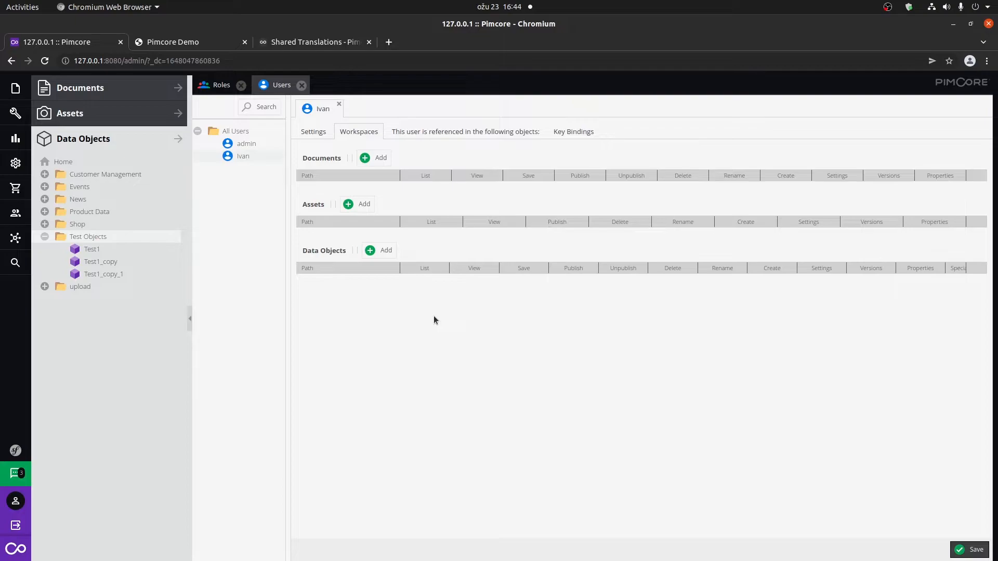
click(210, 88)
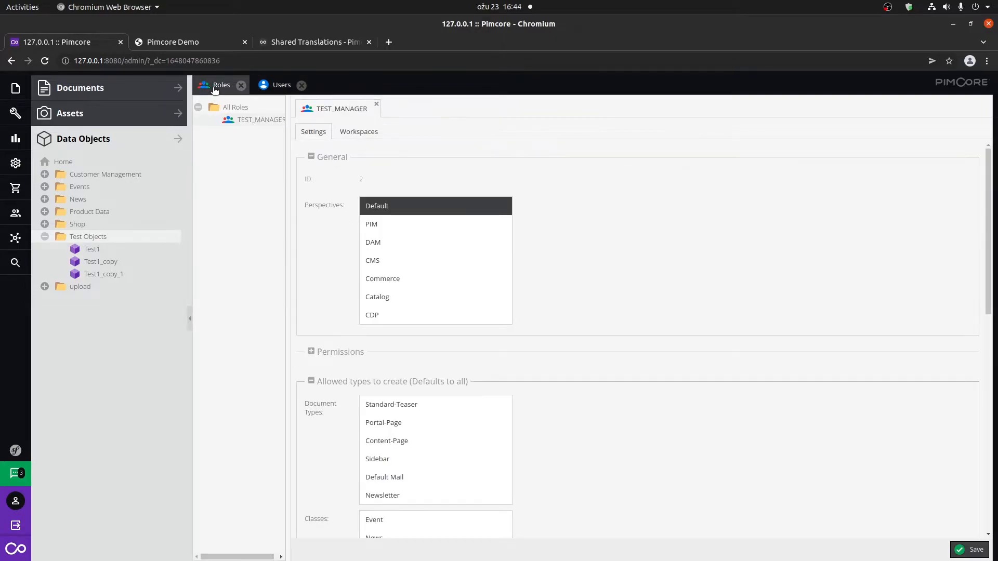
click(355, 133)
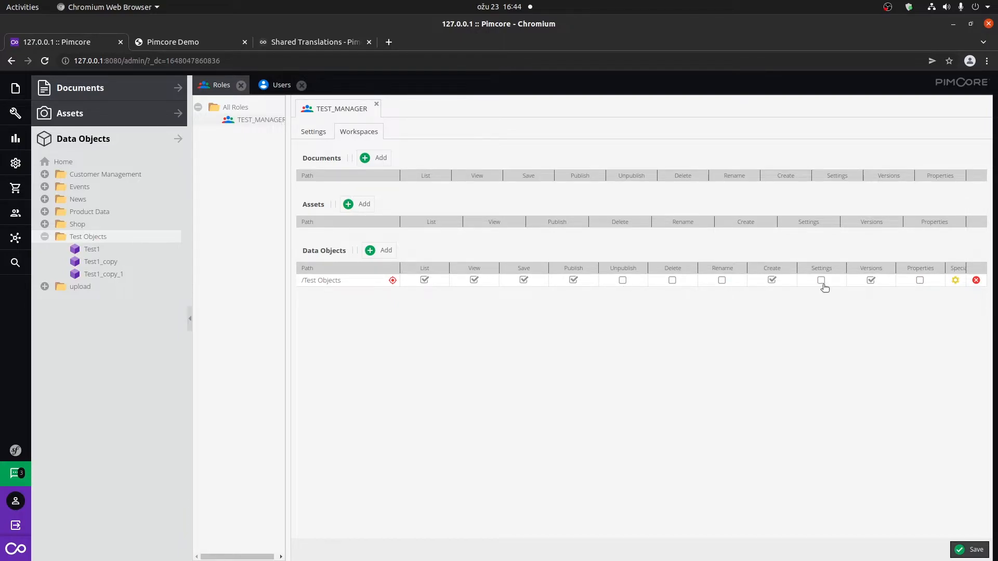
click(265, 84)
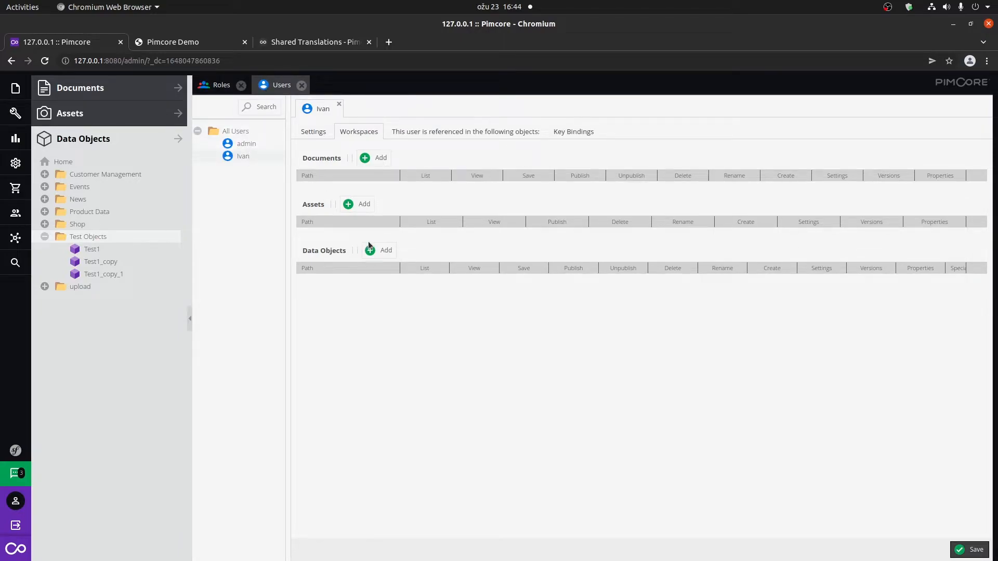
click(208, 85)
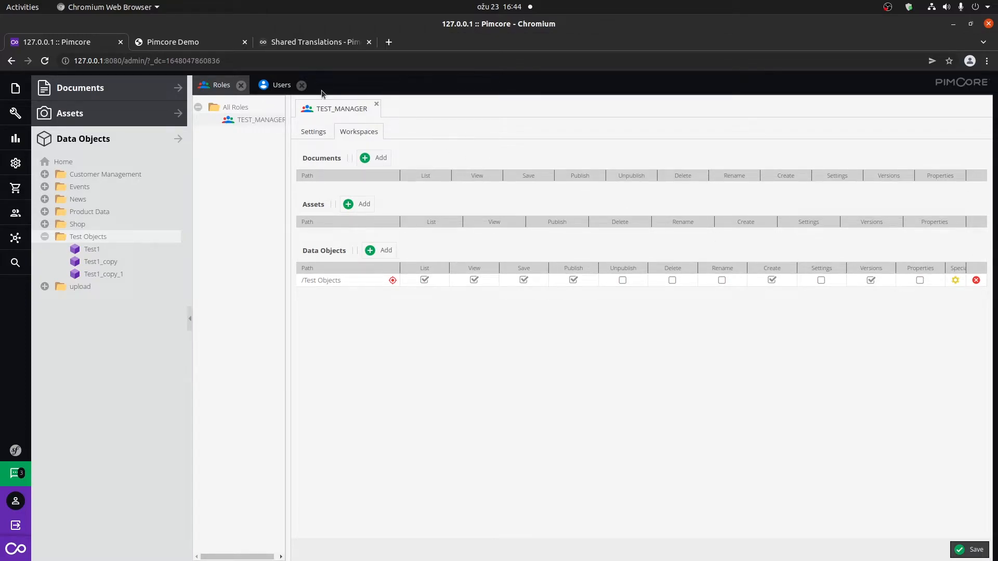
click(276, 86)
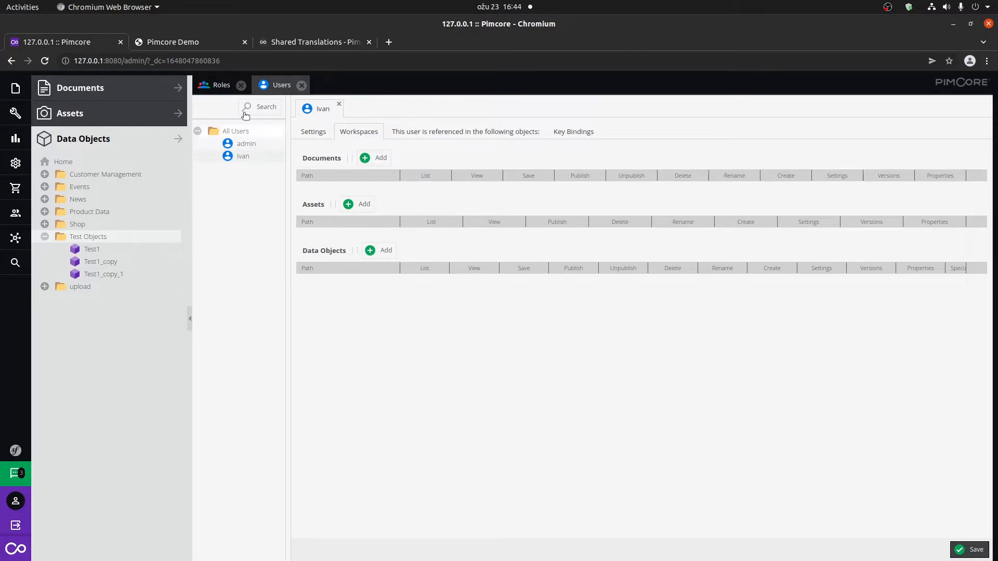
Look through the user's Admin option, permissions, allowed types, editor settings and shared translation settings.
click(313, 131)
scroll(570, 286, down, 3)
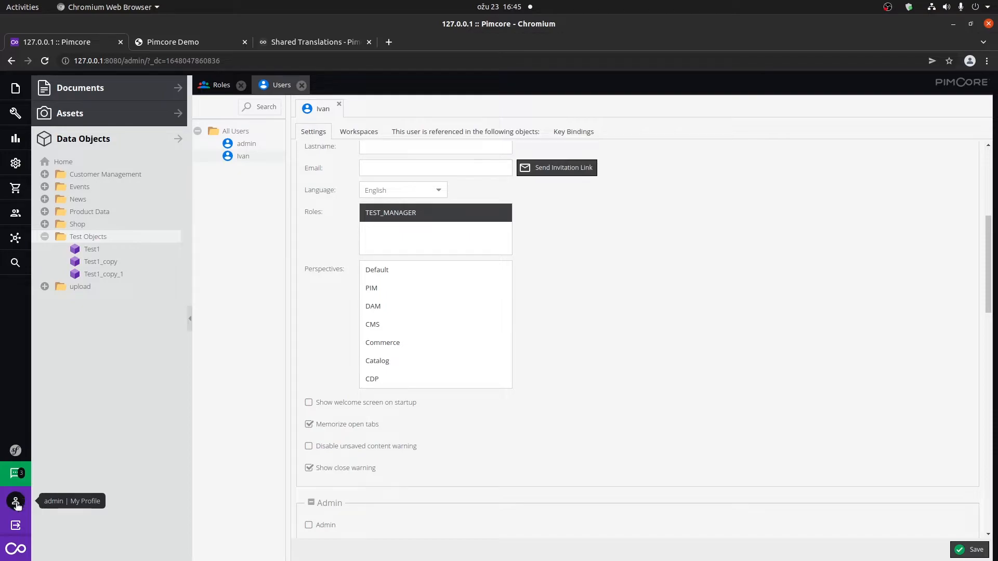
scroll(597, 300, down, 5)
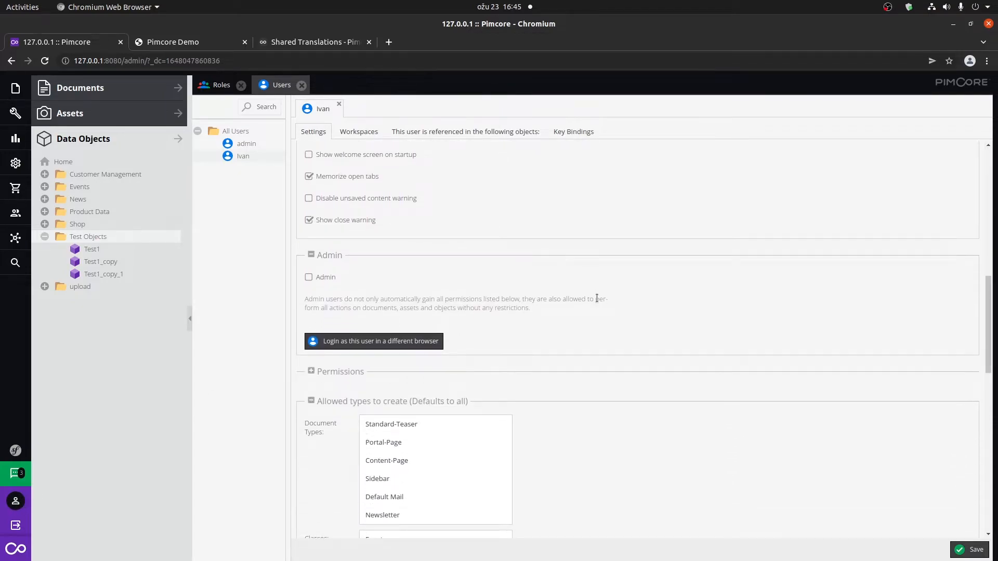
scroll(603, 296, down, 2)
click(357, 296)
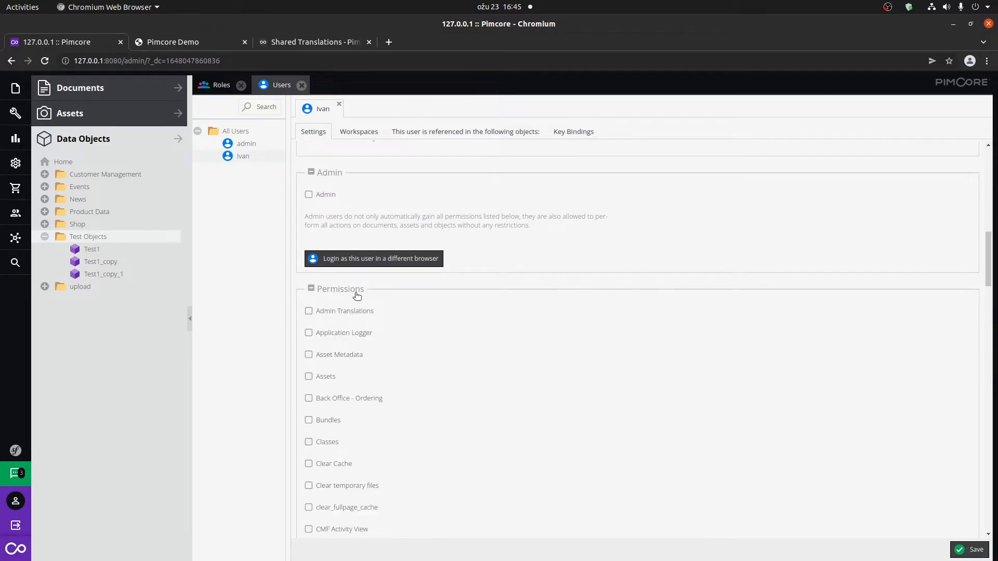
click(356, 292)
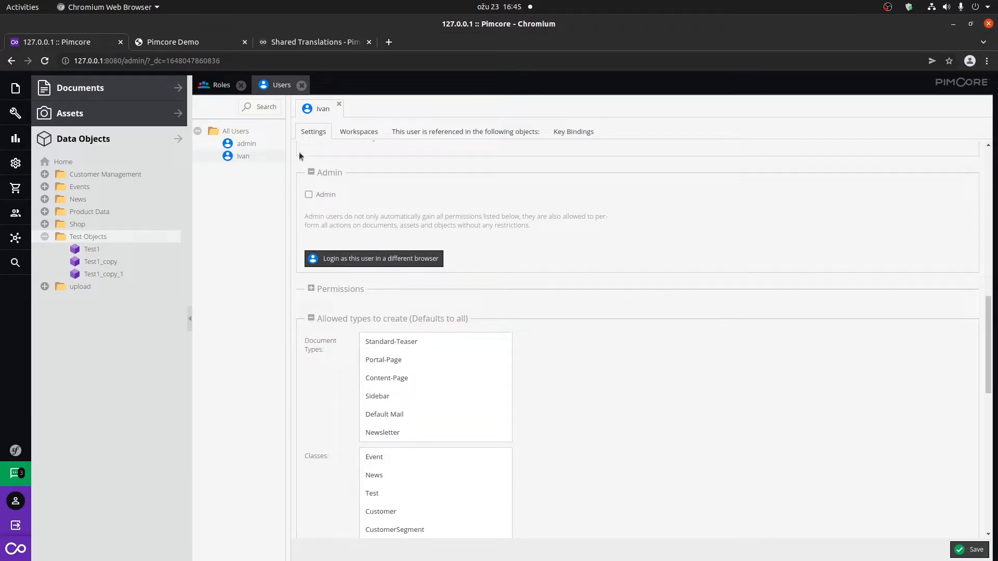
click(216, 87)
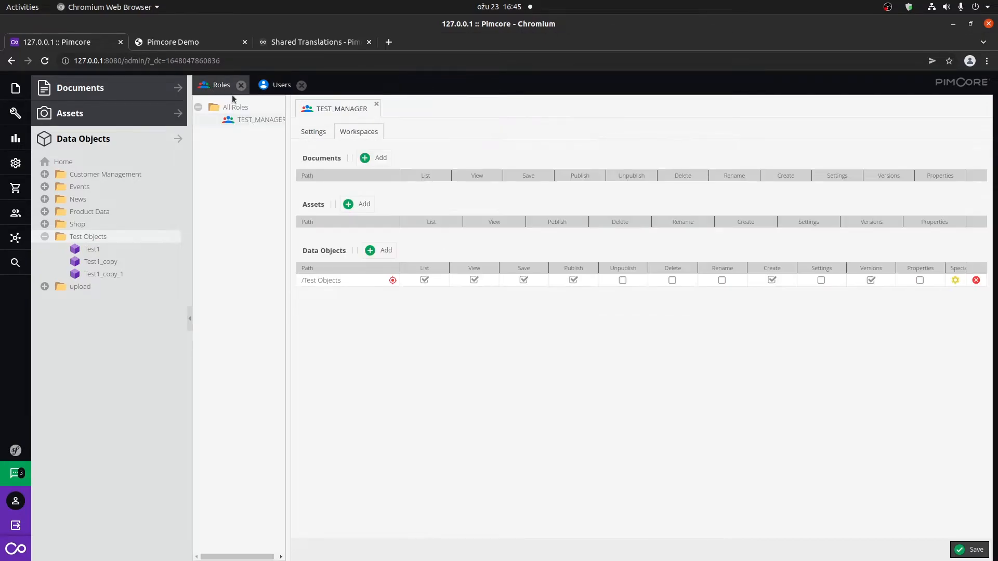
click(281, 85)
scroll(628, 385, down, 6)
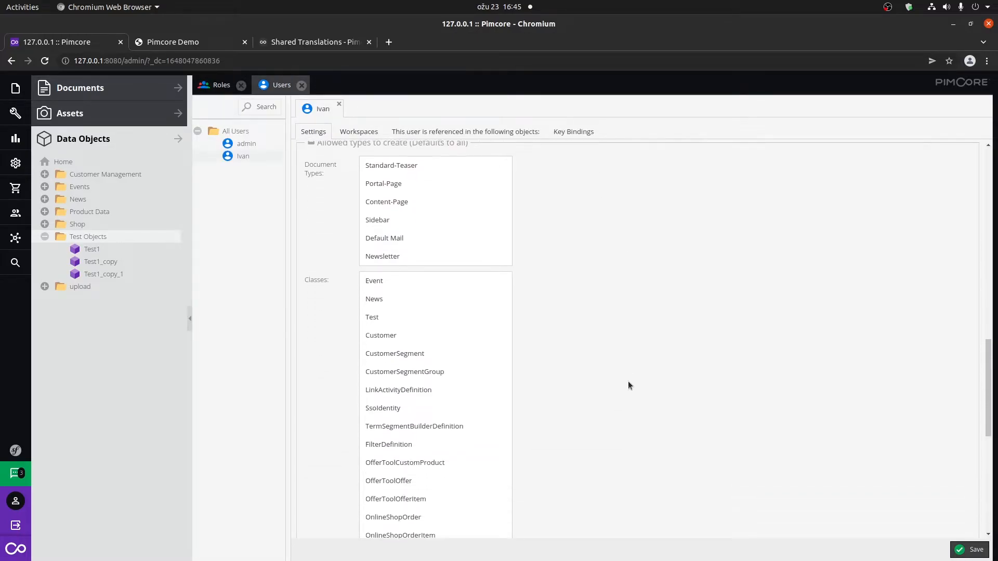
scroll(708, 470, down, 5)
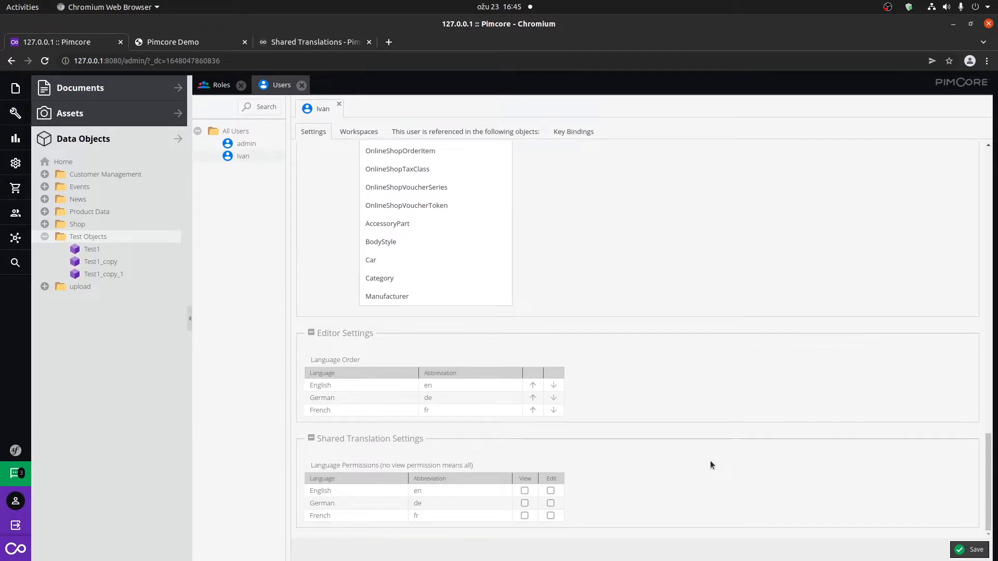
scroll(710, 461, up, 10)
scroll(729, 412, up, 8)
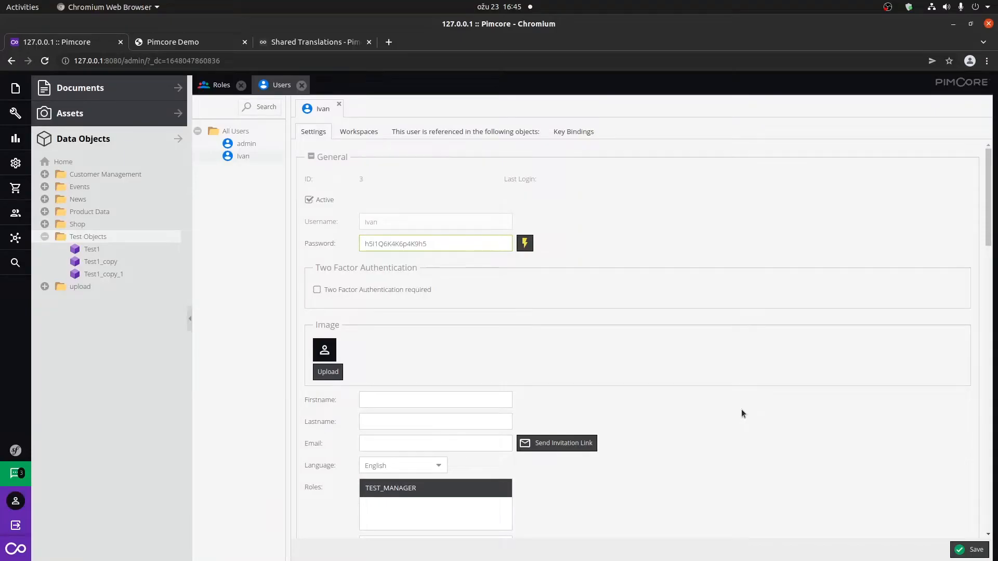
Copy the user's generated password and save the user account.
double_click(447, 244)
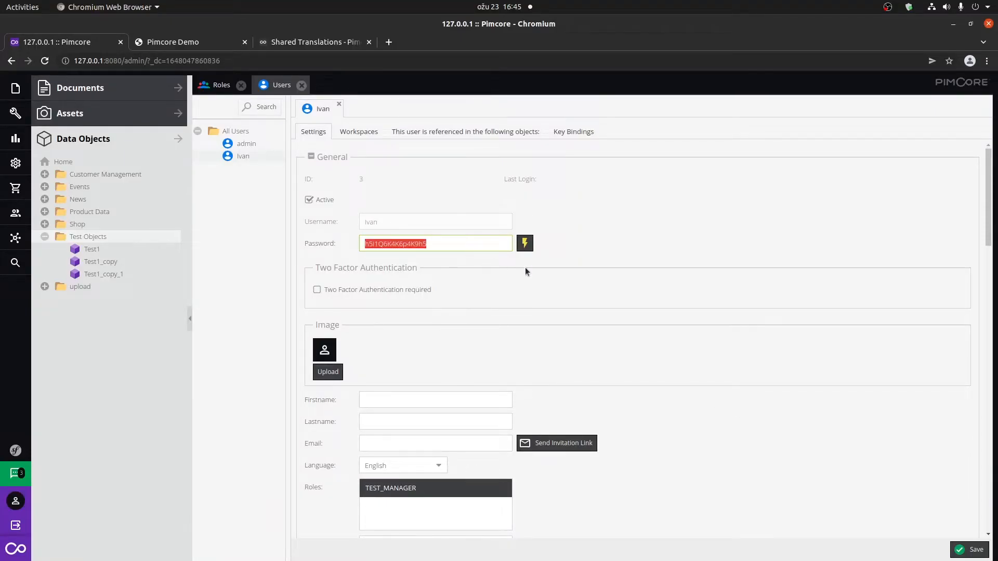
click(786, 359)
click(968, 550)
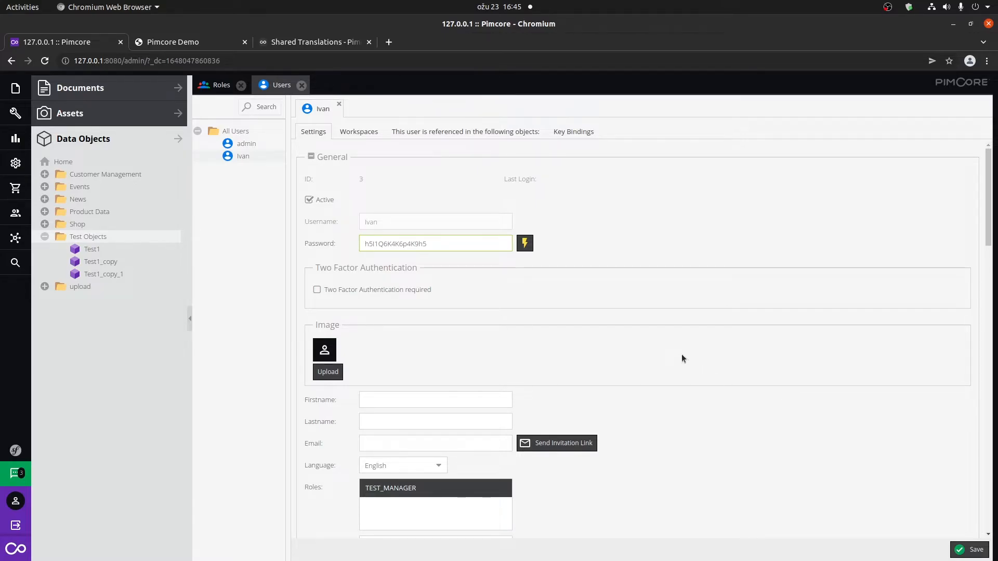
Open an incognito browser window and load the admin login page at 127.0.0.1:8080/admin.
key(ctrl+shift+n)
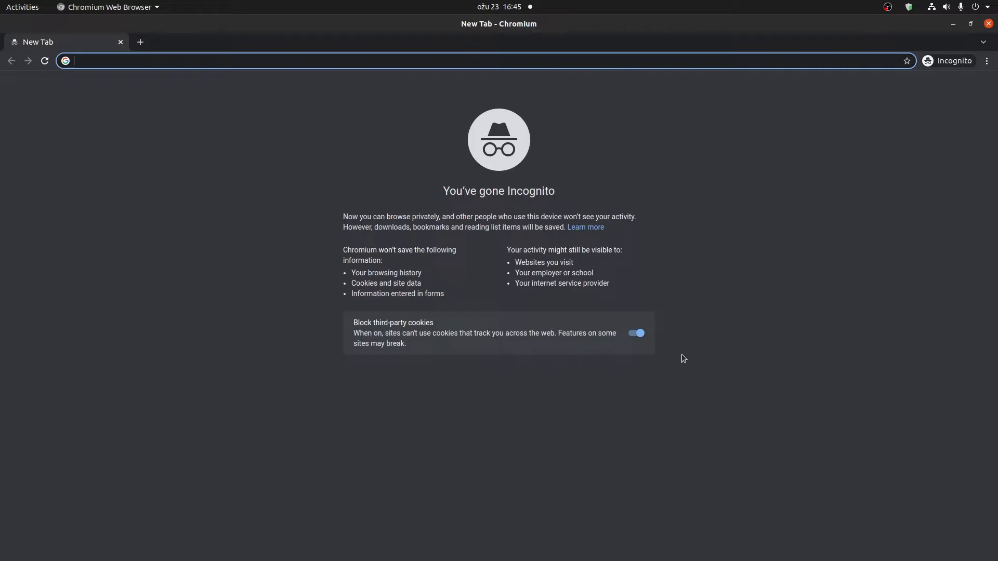
text(127.0.0.1:8080/admin)
key(Return)
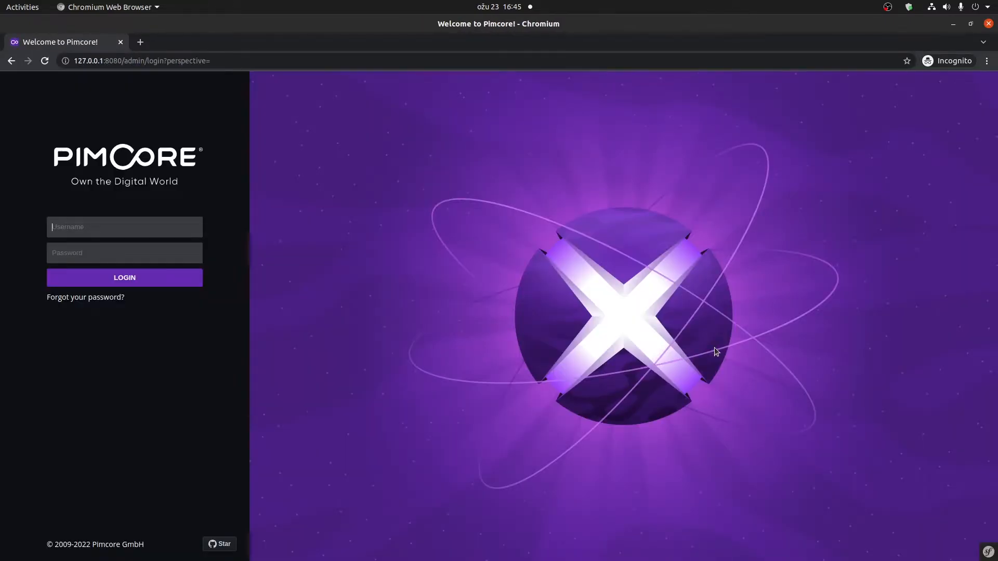
Log in to the admin with the new user's username and the copied password.
text(ivan)
click(128, 247)
key(ctrl+v)
click(145, 278)
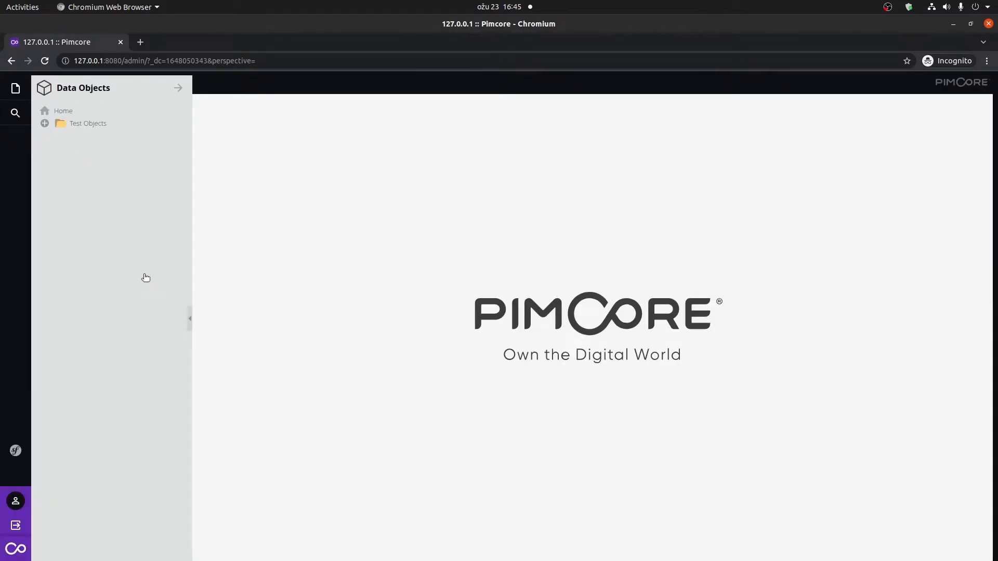
Open the Test1 object in the Test Objects folder and check which save and publish options the limited user gets.
click(45, 123)
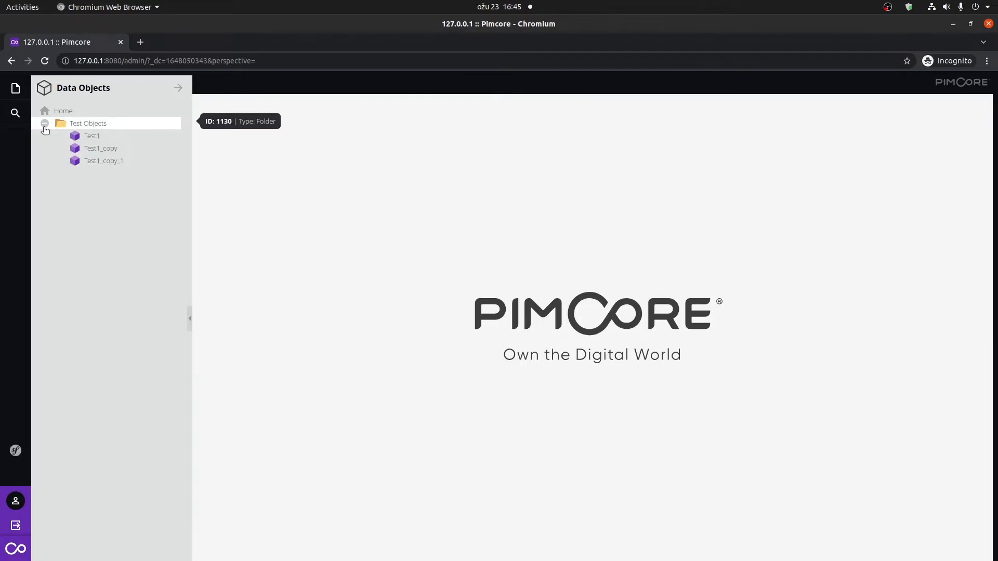
click(99, 141)
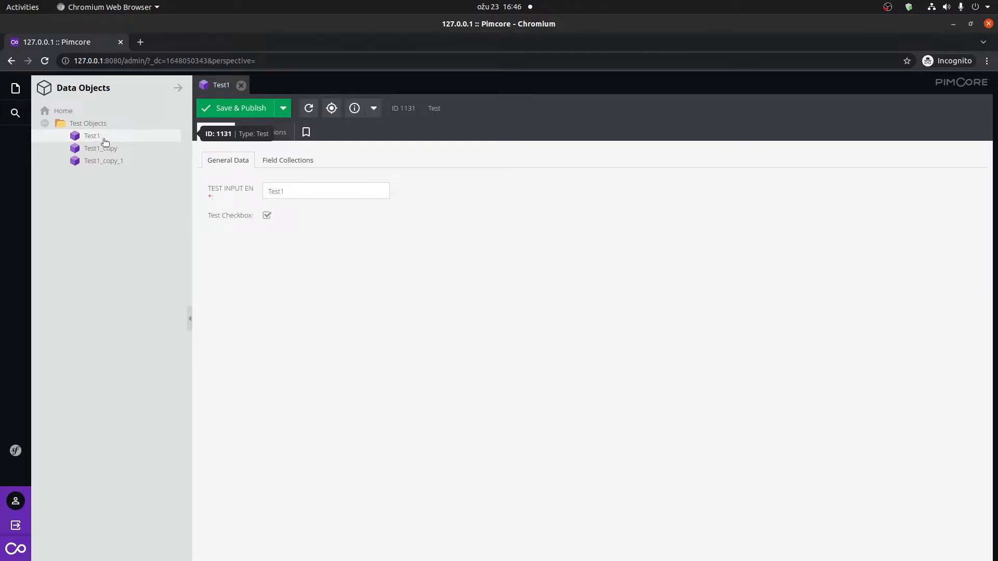
click(288, 112)
click(286, 109)
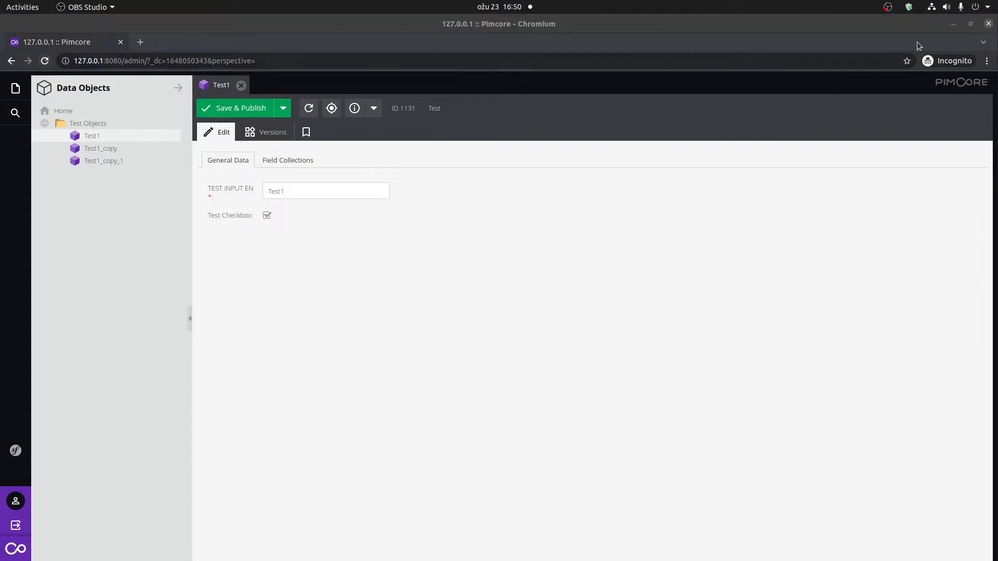
Return to the administrator's window and add the Test Objects folder as a data object workspace for the new user.
click(953, 24)
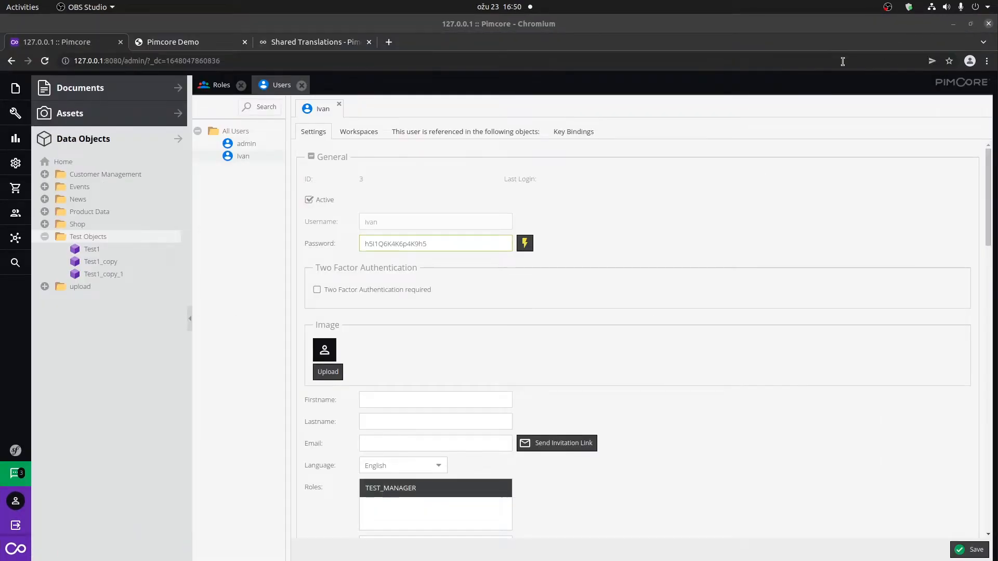
click(339, 133)
click(381, 250)
drag(88, 236, 421, 286)
Enable every permission from List through Properties for the user's /Test Objects workspace and save the user.
click(424, 280)
click(473, 280)
click(524, 280)
click(573, 280)
click(623, 280)
click(691, 282)
click(721, 281)
click(771, 279)
click(832, 284)
click(871, 280)
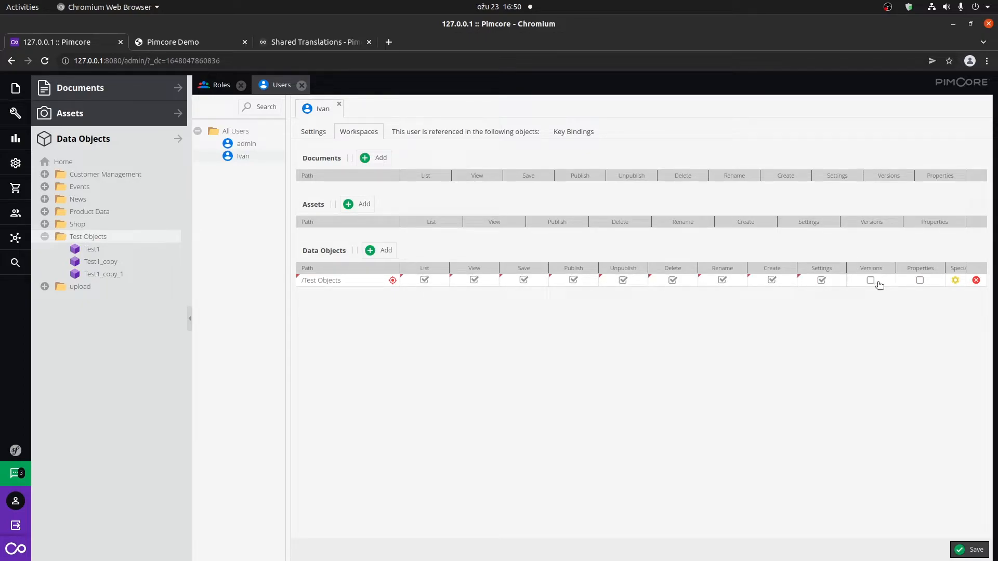
click(918, 280)
click(970, 550)
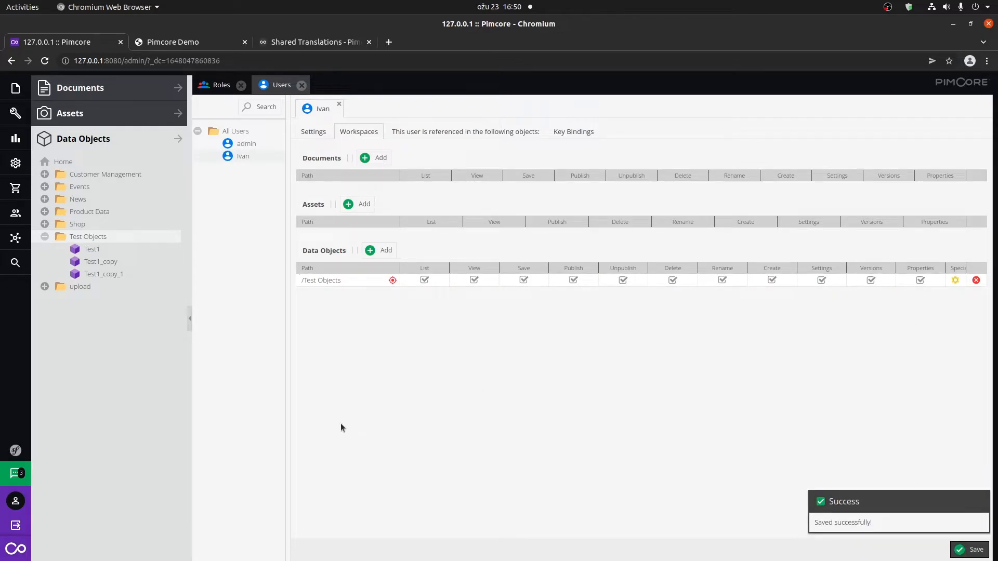
Switch to the incognito window and reload the admin to check which actions Test1 offers with the user-level workspace.
key(alt+Tab)
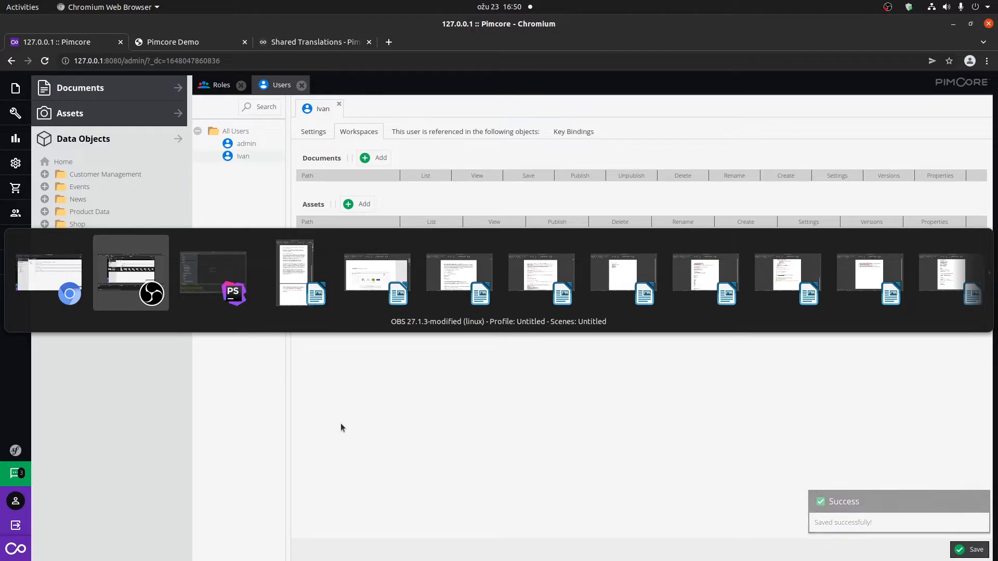
key(alt+shift+Tab)
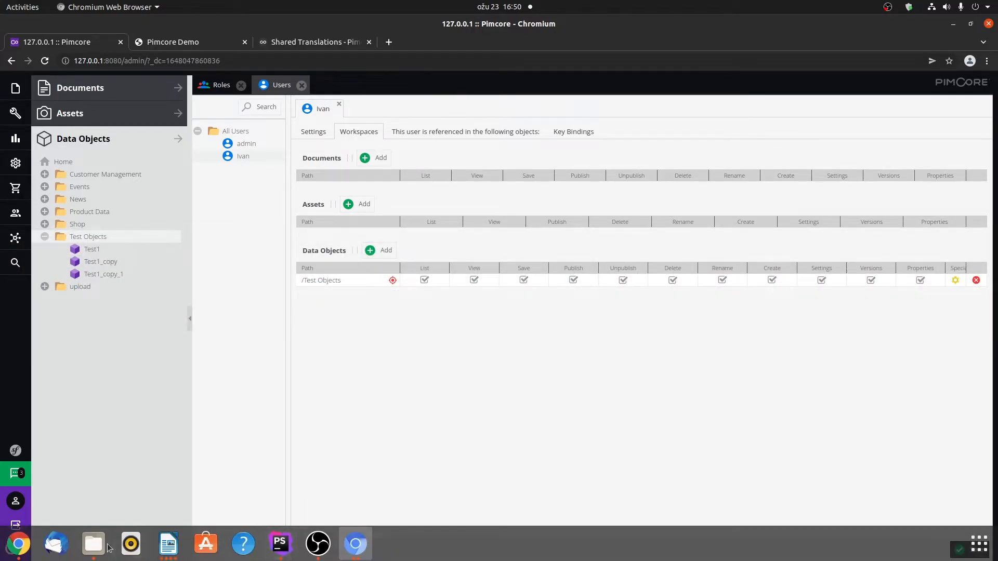
click(364, 547)
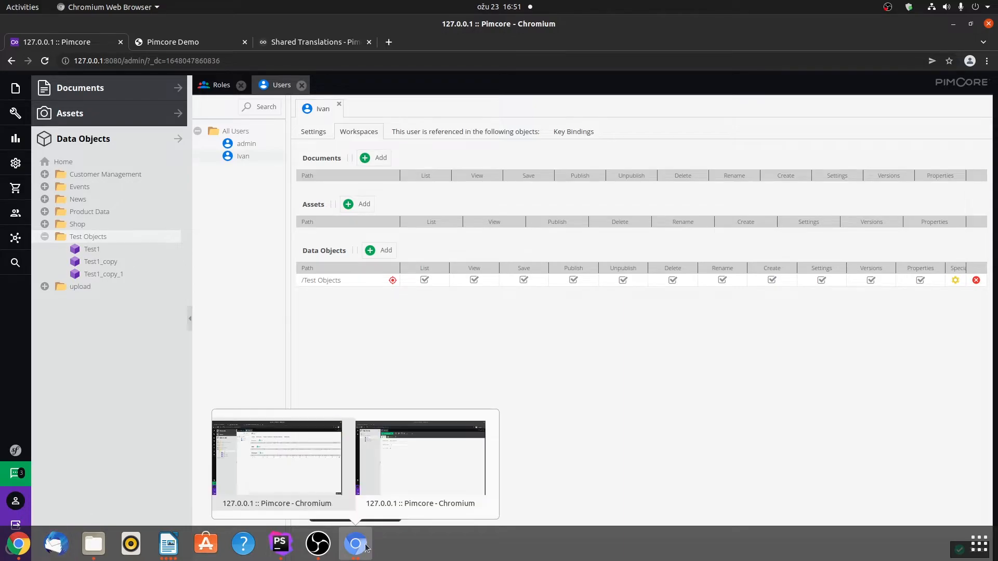
click(446, 458)
click(299, 59)
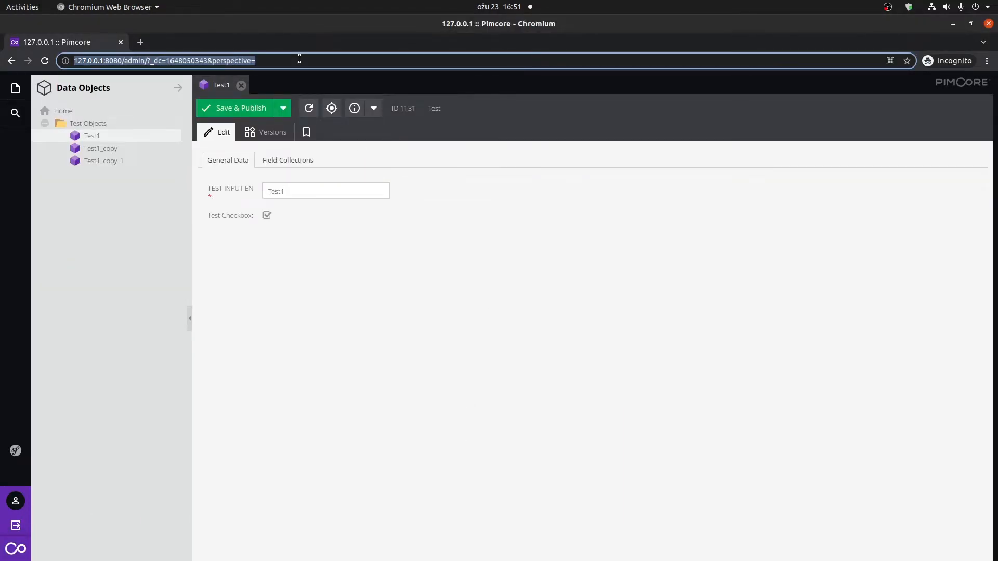
key(Return)
click(584, 142)
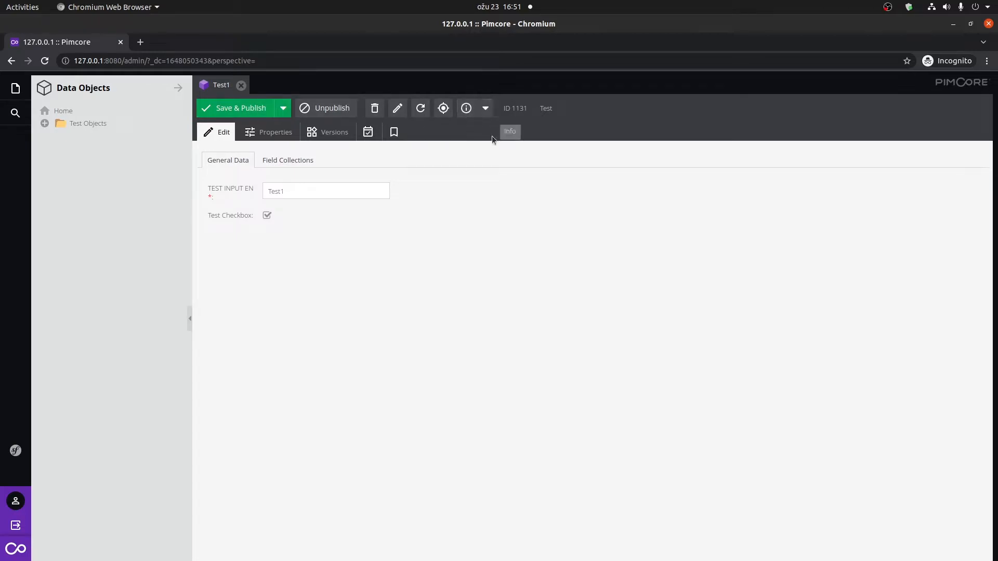
Back in the administrator's window, delete the user's /Test Objects workspace and save the user.
click(953, 25)
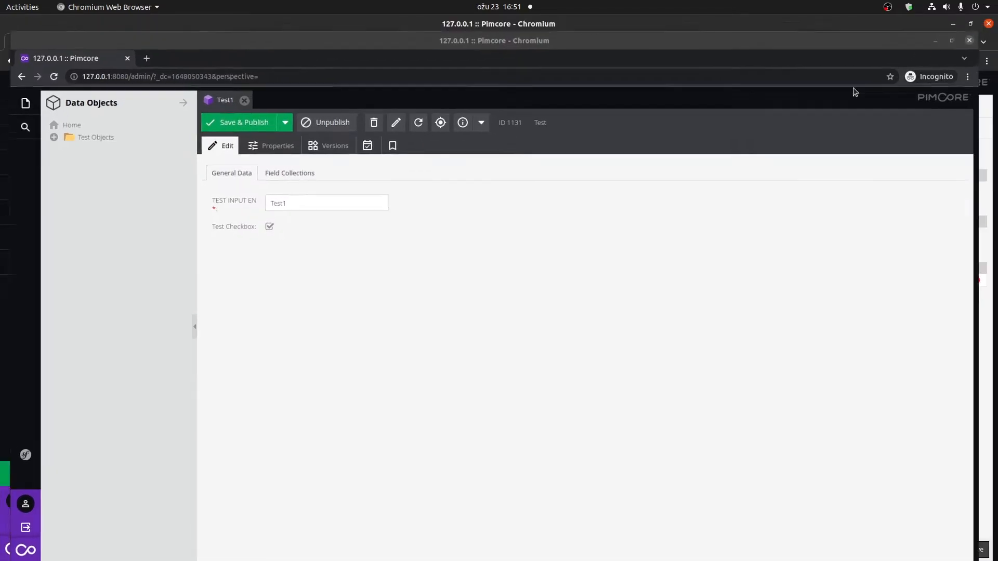
click(976, 280)
click(970, 550)
Review the roles and perspectives in the user's settings, and return to the limited user's incognito window.
click(314, 132)
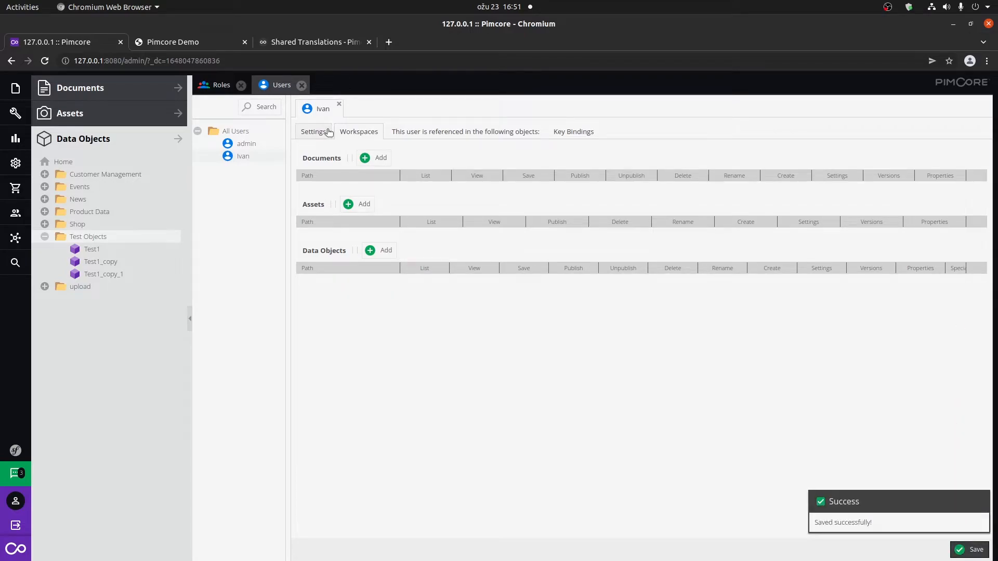
scroll(503, 442, down, 2)
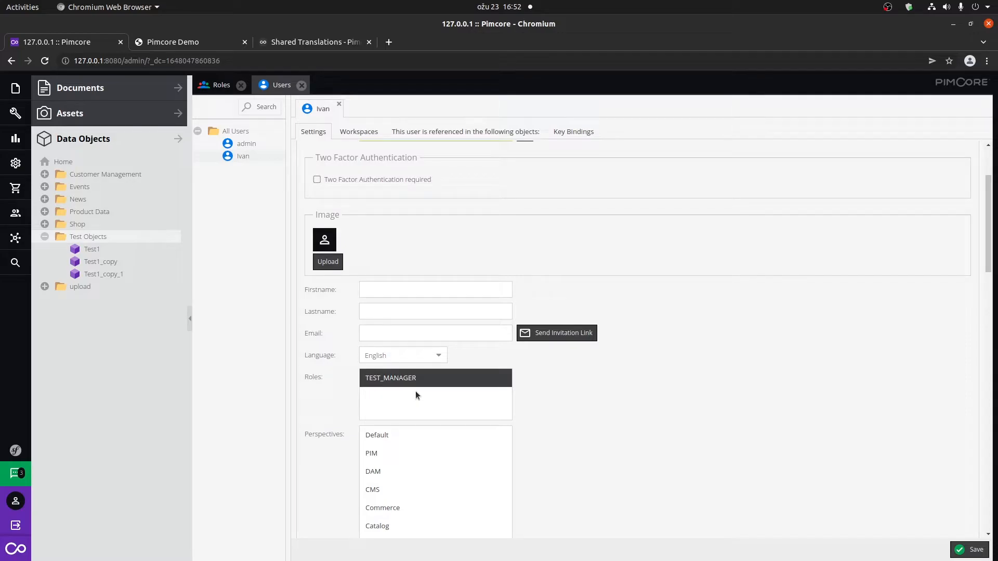
click(355, 544)
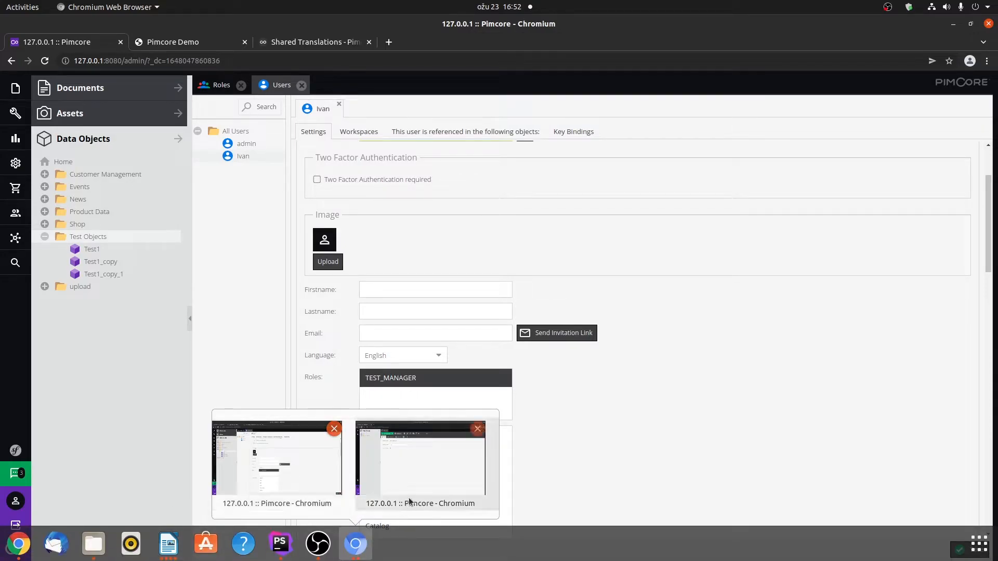
click(420, 480)
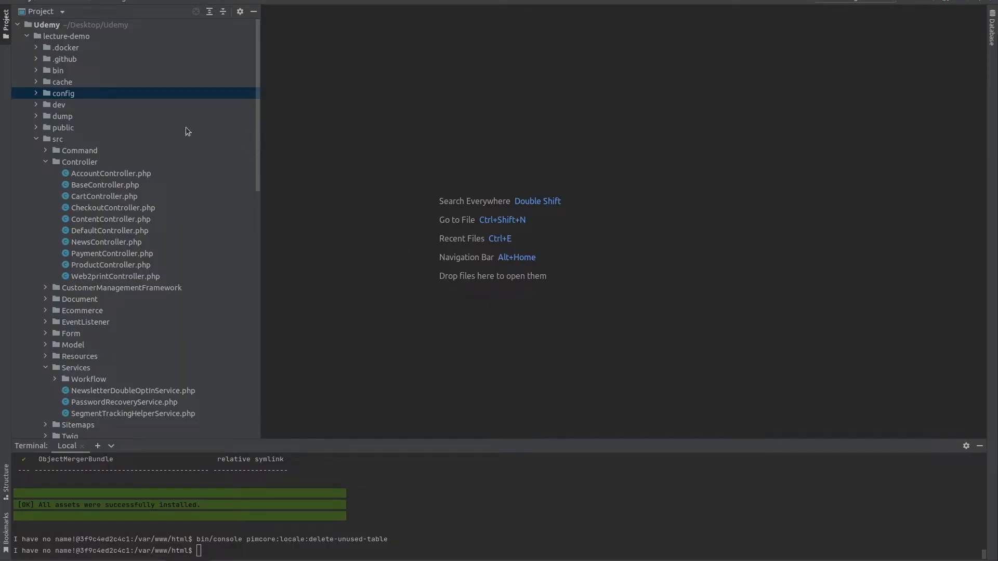
In the PhpStorm project, expand config/pimcore and locate the custom view and perspective files.
click(36, 94)
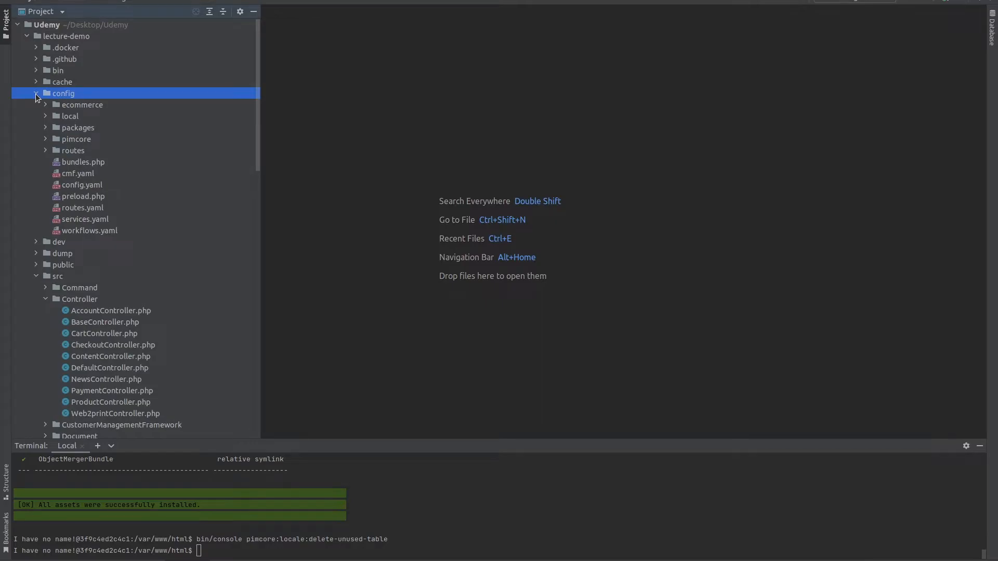
click(45, 140)
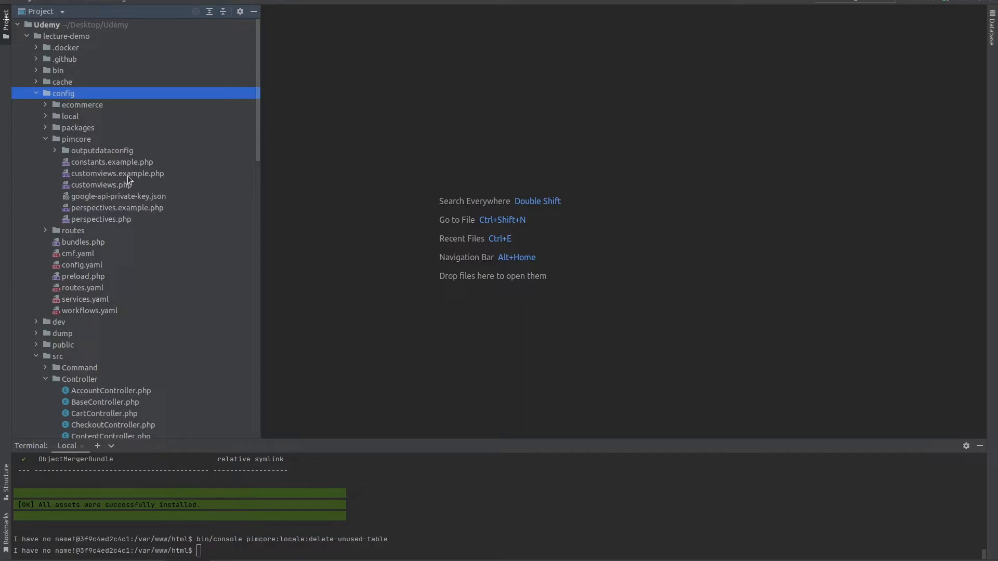
click(87, 175)
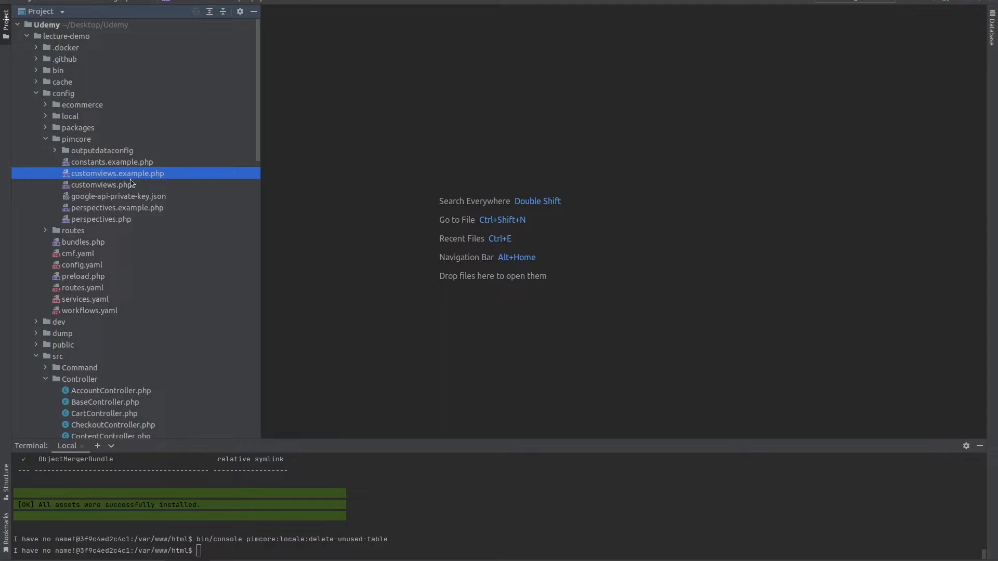
click(86, 186)
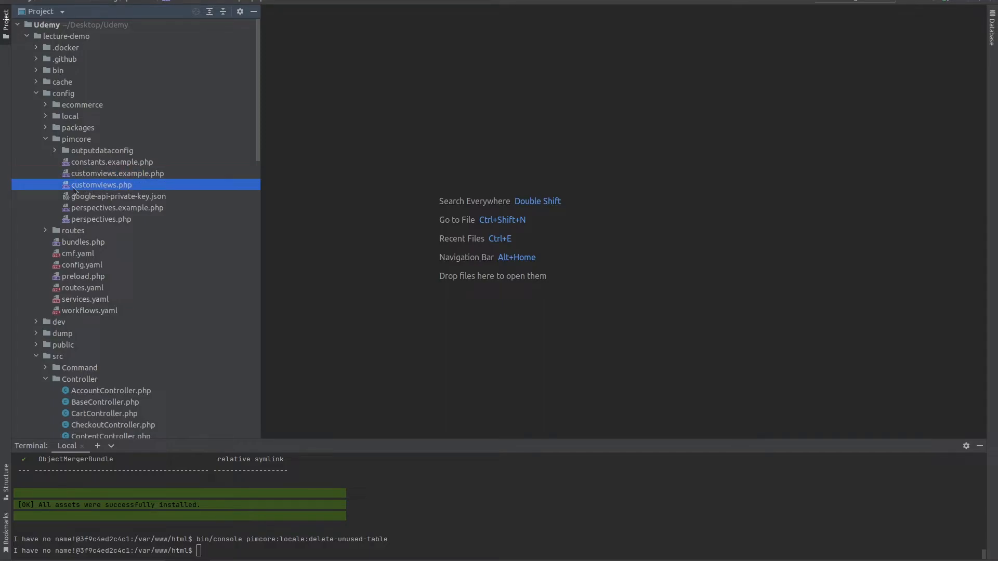
click(112, 208)
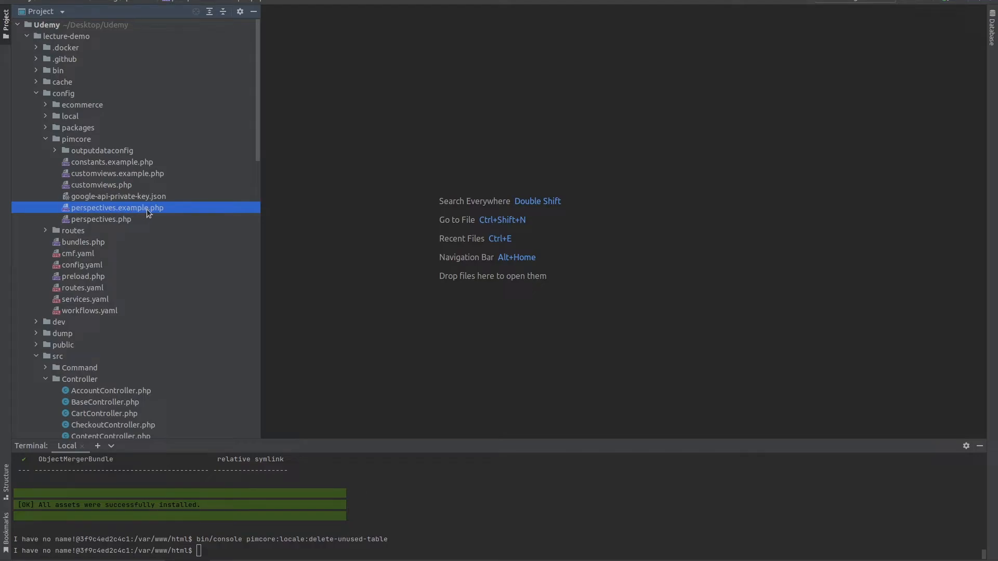
Open perspectives.php and look through the element tree and search settings of its perspectives.
double_click(105, 223)
scroll(553, 289, up, 8)
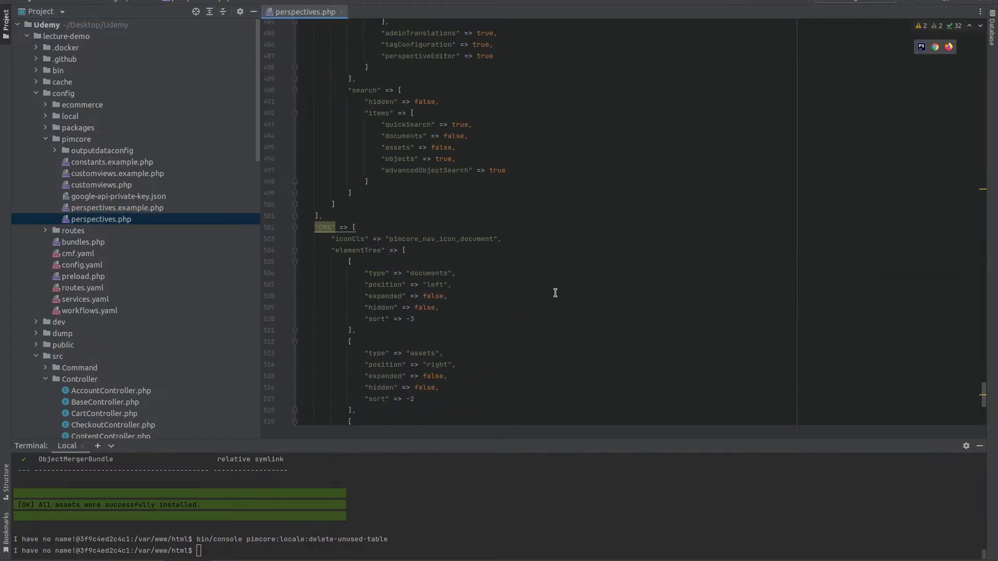
scroll(493, 263, up, 2)
scroll(494, 263, down, 8)
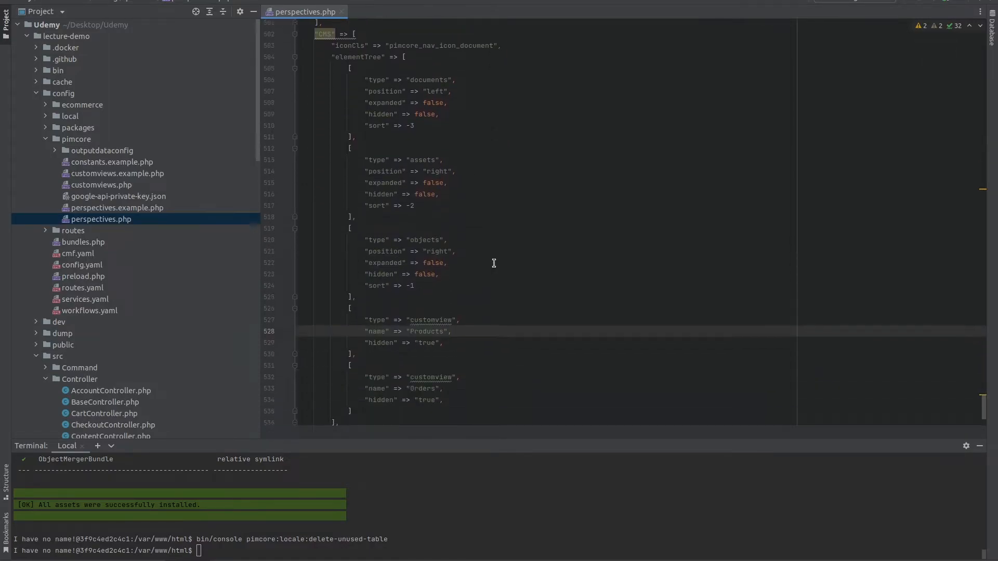
Open customviews.php and examine the defined views and the ids they use.
double_click(117, 186)
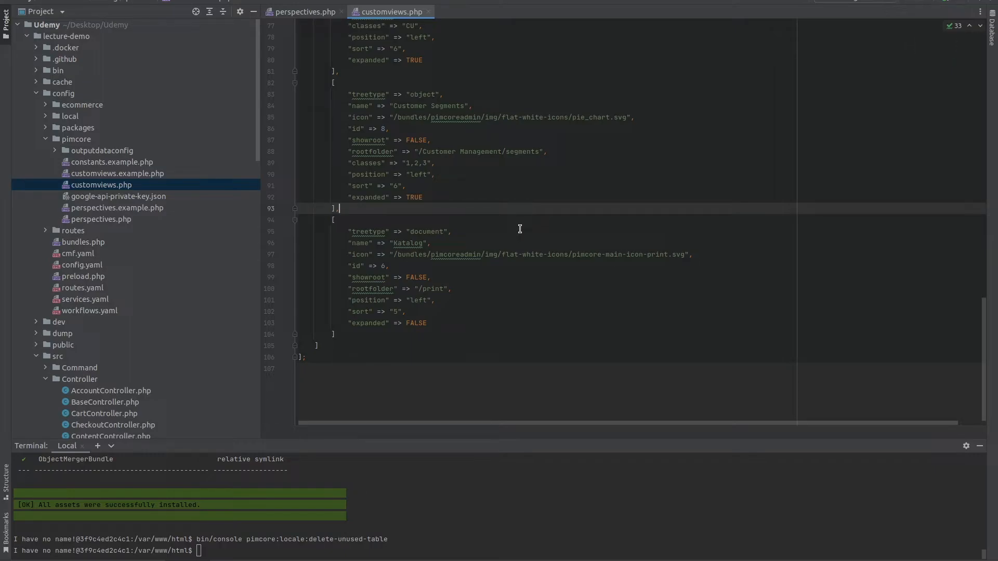
scroll(496, 242, up, 3)
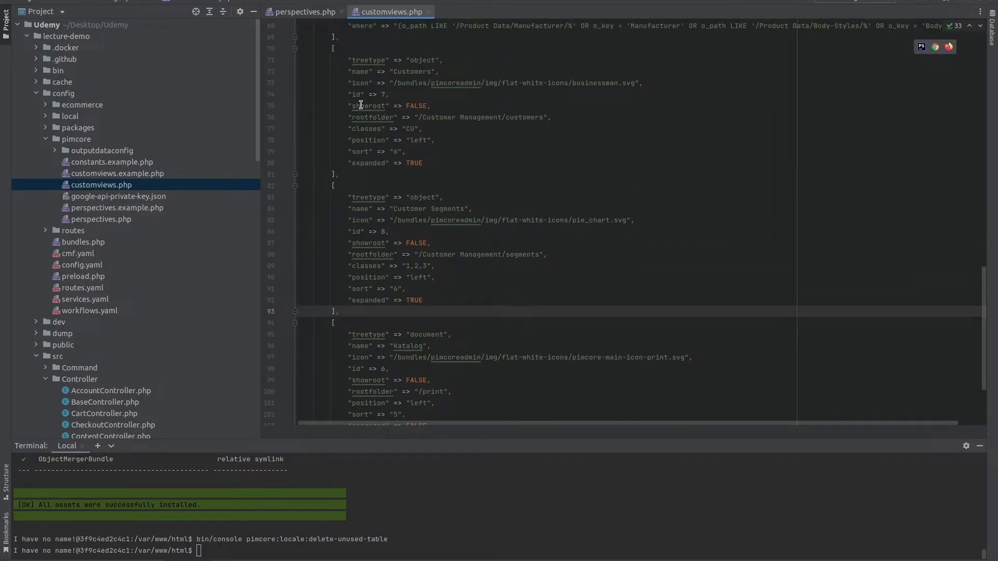
click(382, 93)
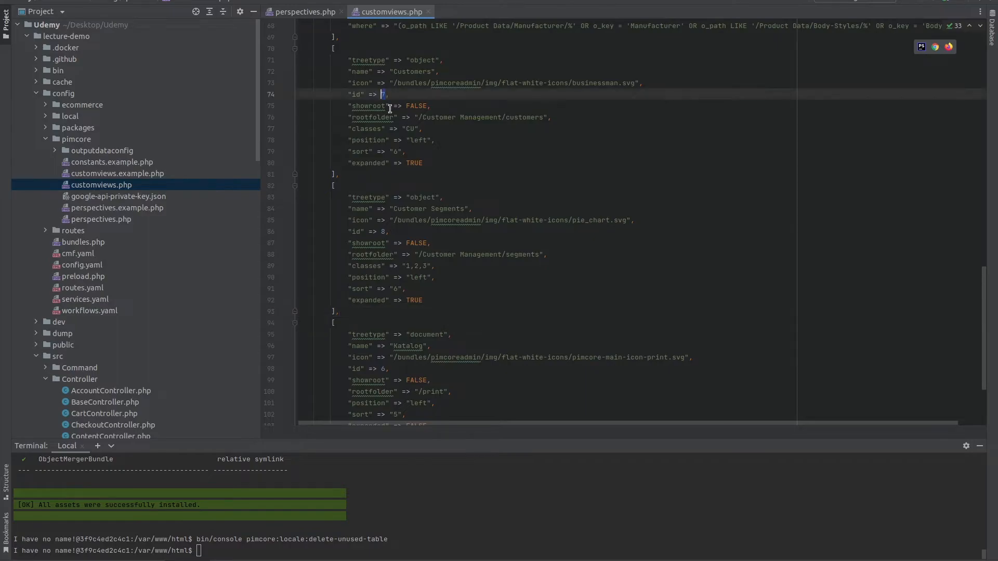
click(381, 232)
scroll(405, 272, down, 1)
scroll(430, 348, up, 9)
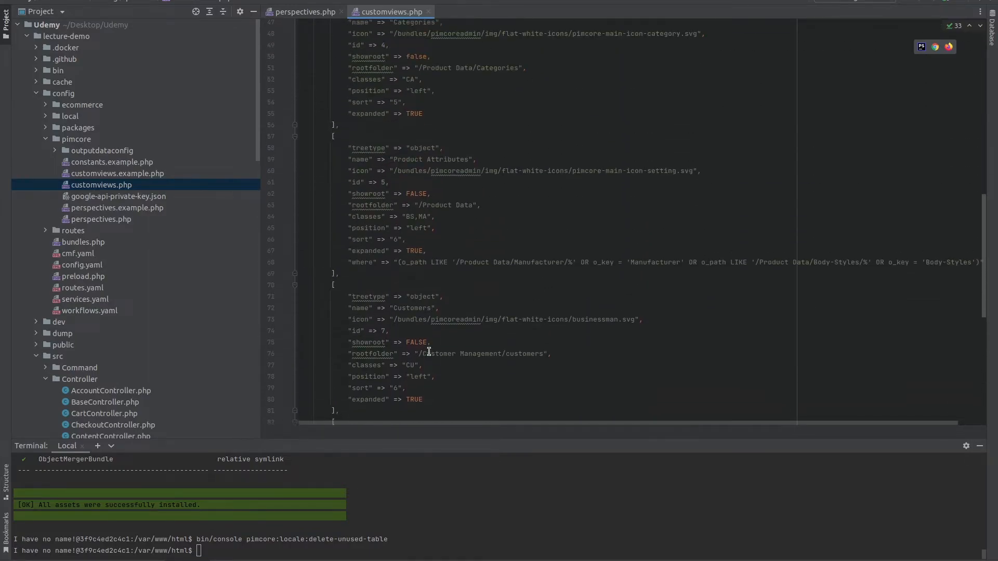
scroll(431, 346, up, 7)
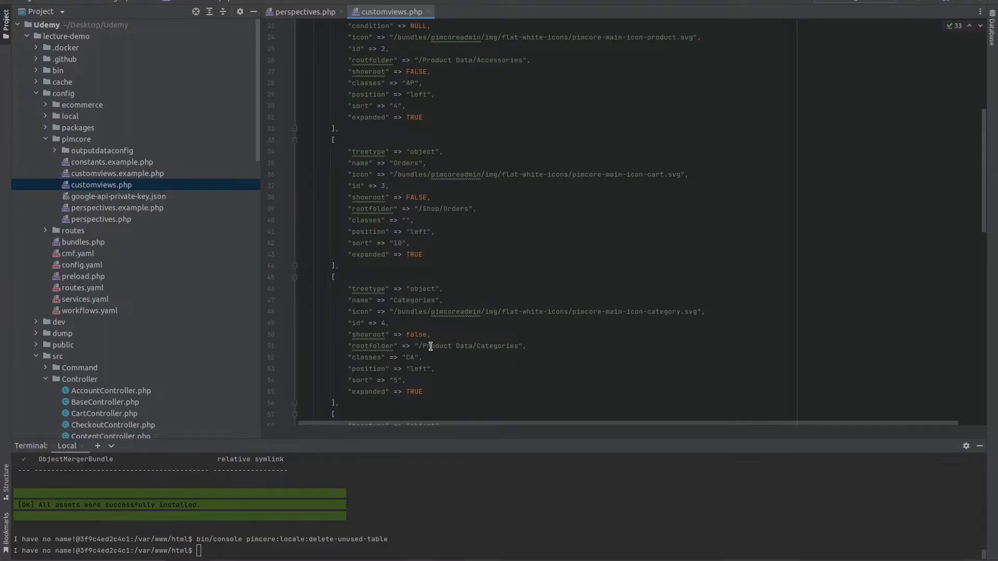
scroll(434, 343, up, 6)
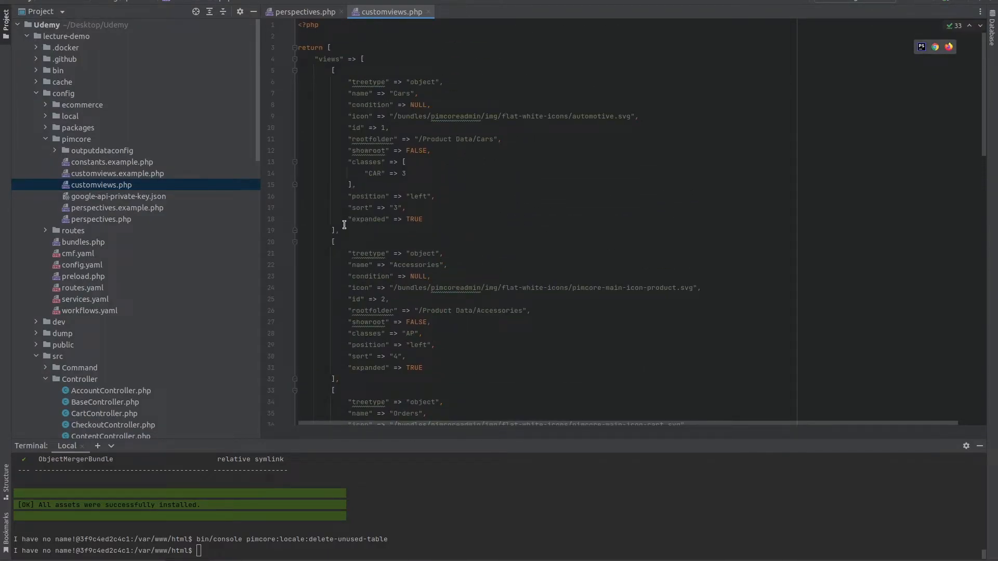
Duplicate the Accessories view definition after the Katalog view at the end of the views array.
mouse_move(344, 379)
mouse_down()
mouse_move(344, 337)
mouse_move(299, 242)
mouse_move(338, 231)
mouse_move(335, 379)
mouse_up()
key(ctrl+c)
scroll(479, 339, down, 20)
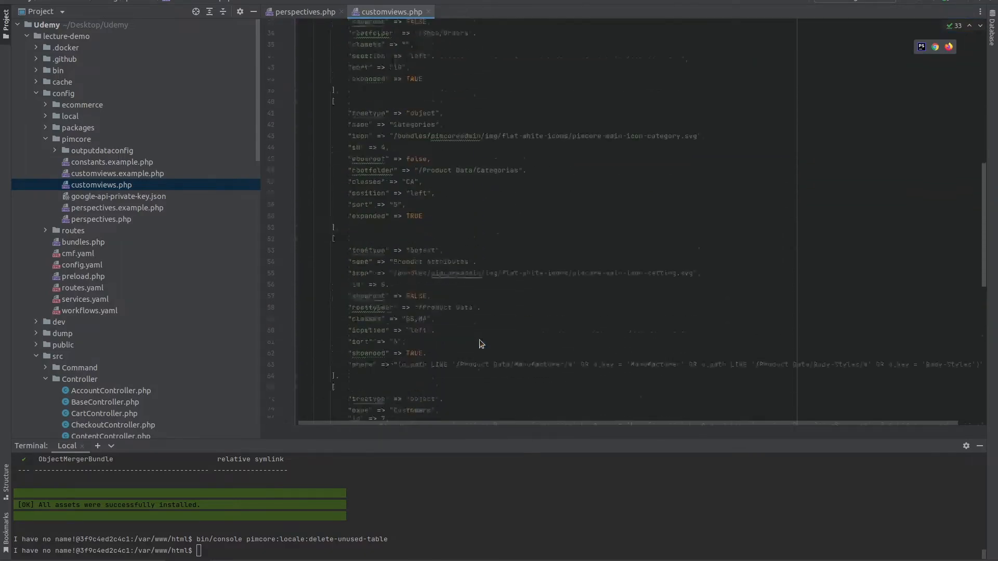
click(448, 322)
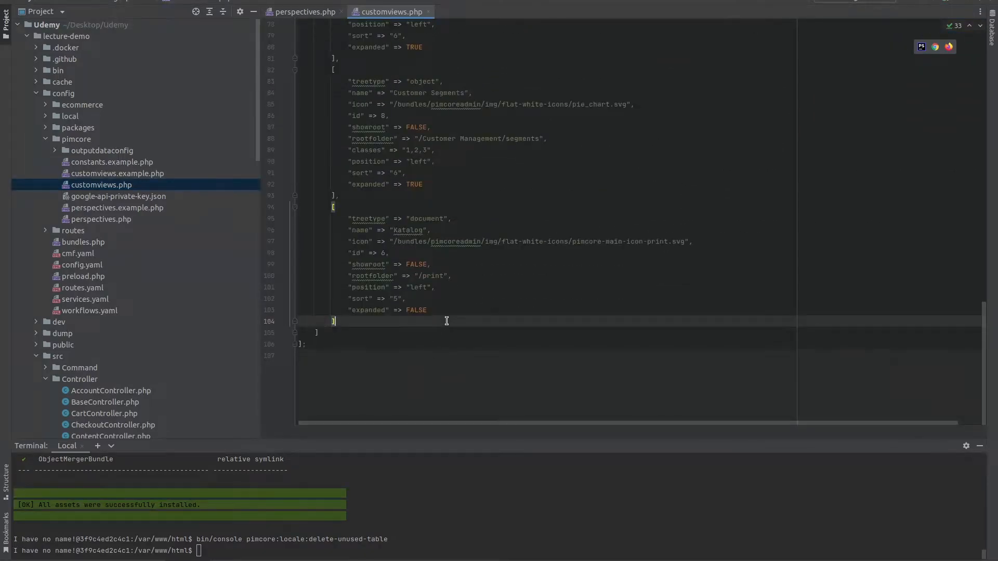
text(,)
key(ctrl+v)
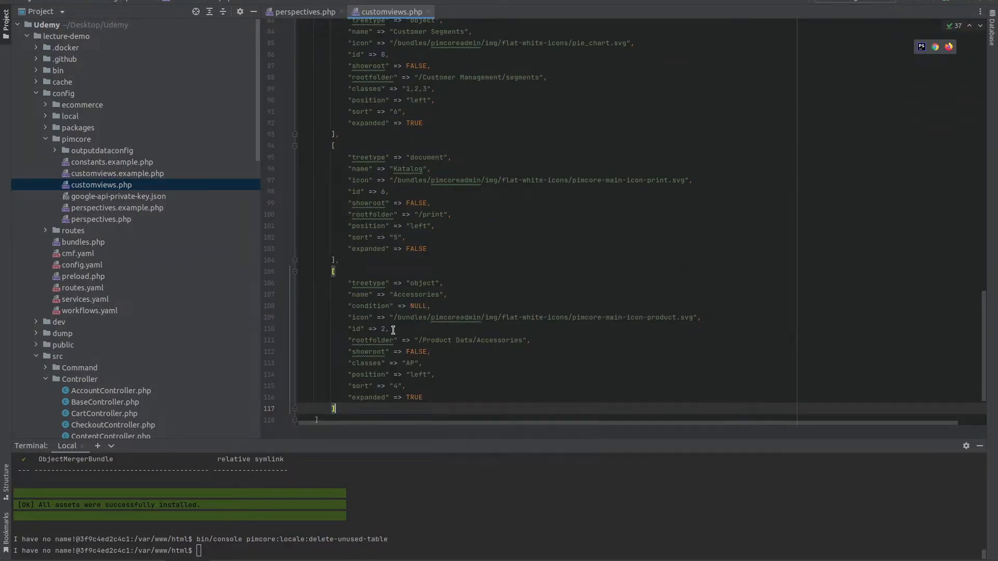
Set the duplicated view's id to 9 and its name to Test Objects.
double_click(382, 329)
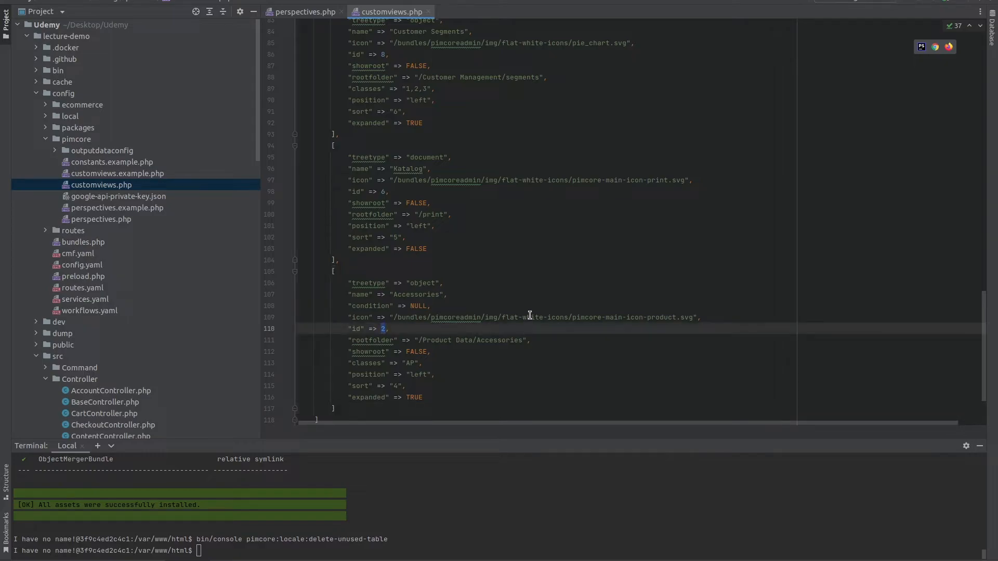
text(9)
double_click(425, 294)
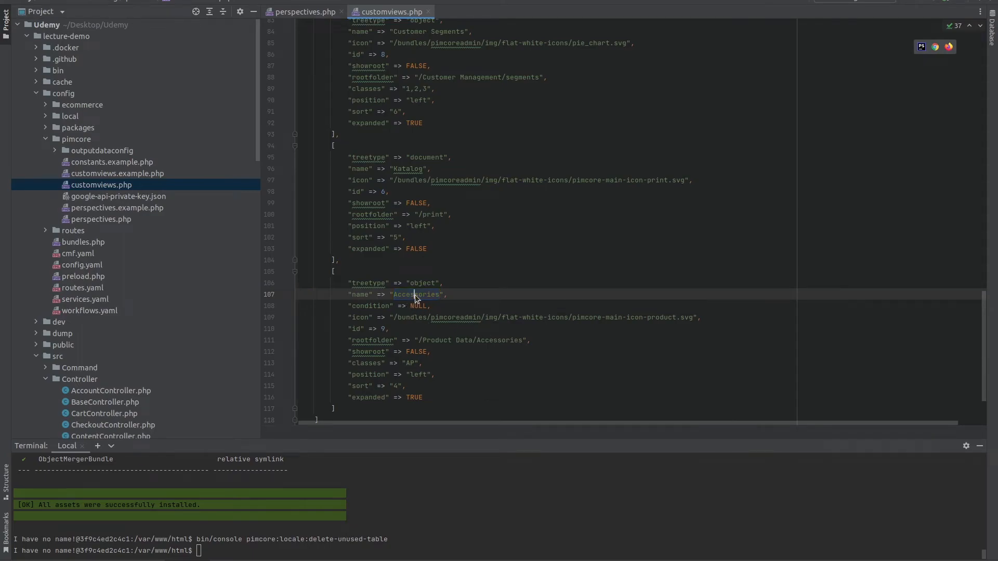
double_click(413, 300)
text(Test Object)
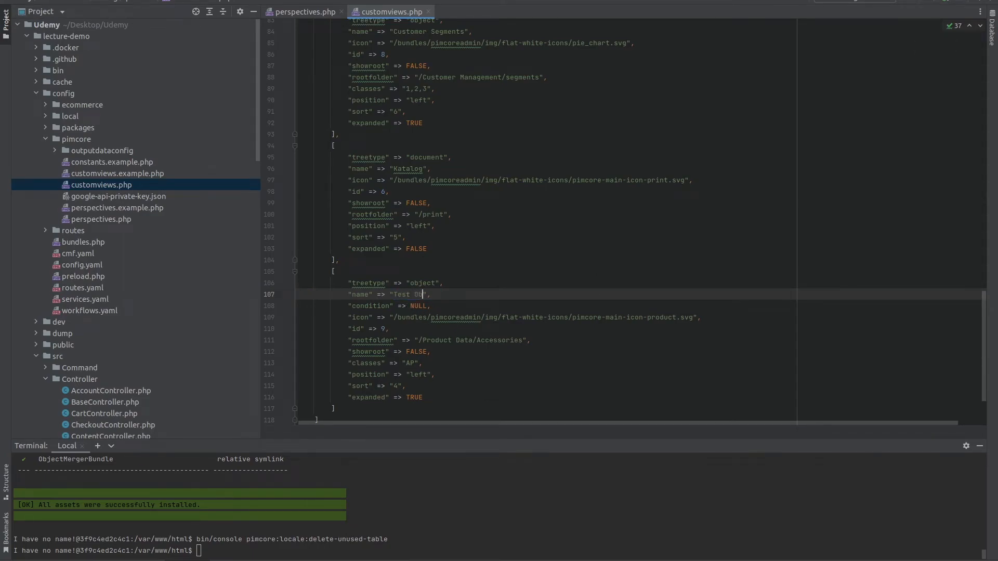
double_click(423, 283)
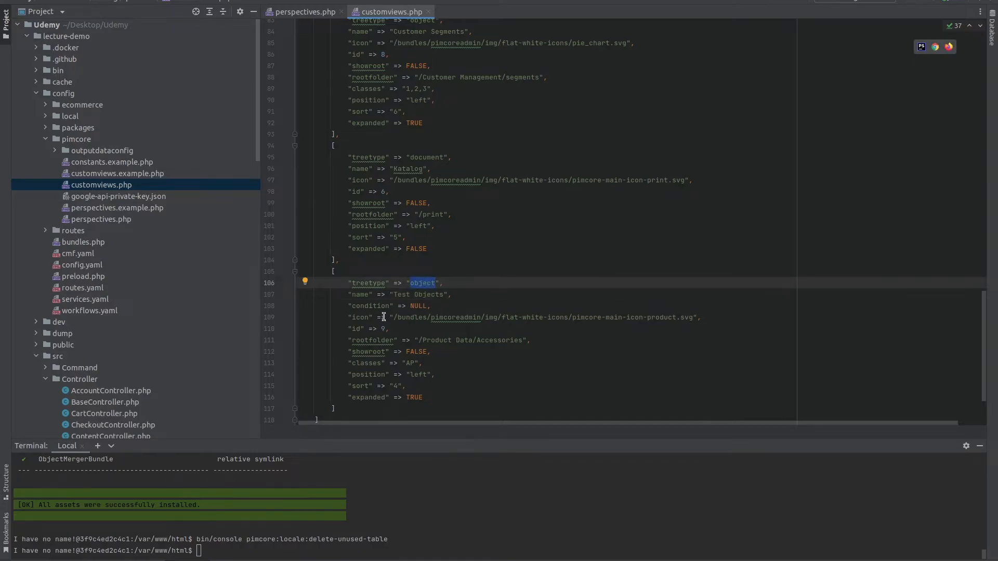
Examine the new view's icon path and look for the icon library among Pimcore's settings.
drag(351, 317, 706, 317)
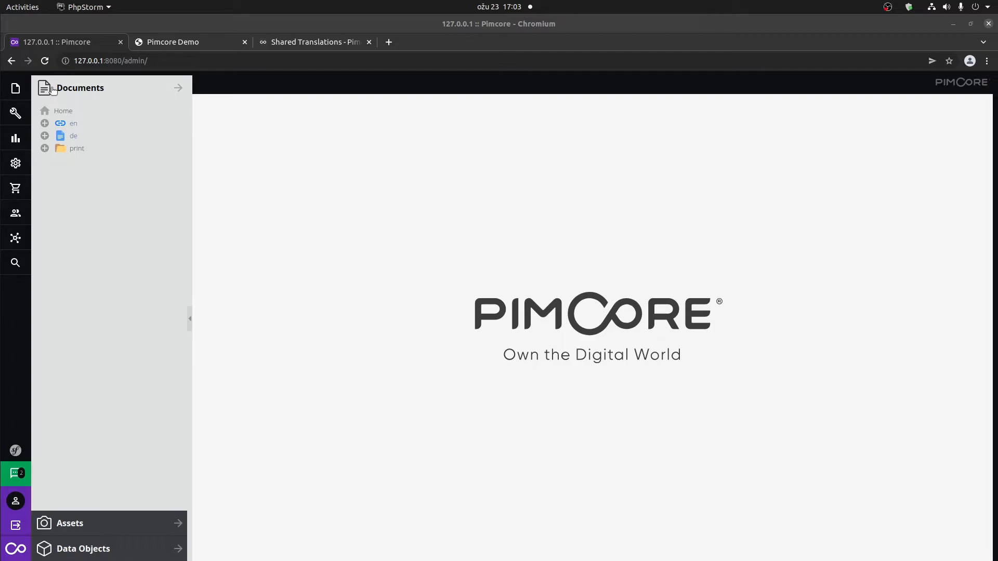
click(15, 163)
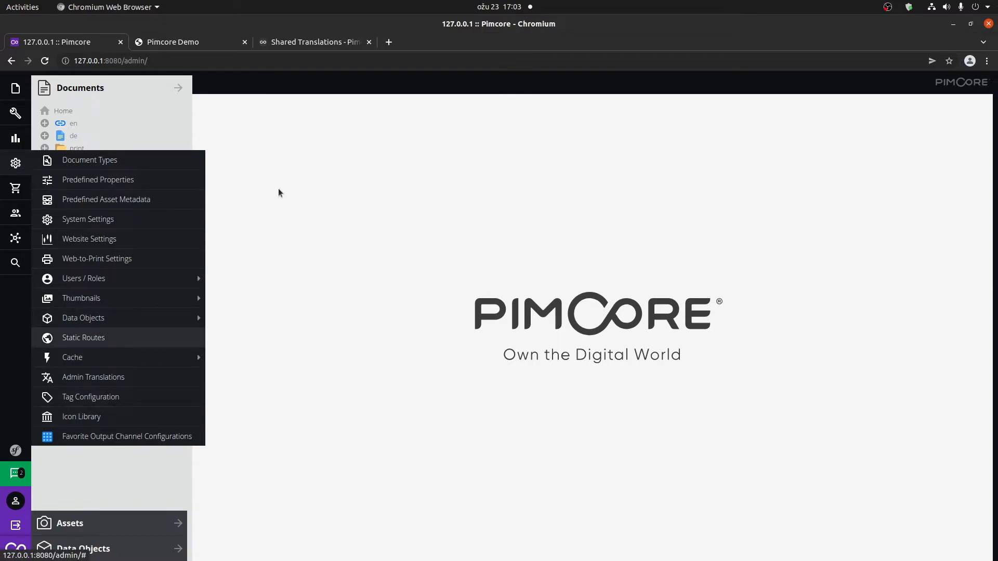
click(291, 207)
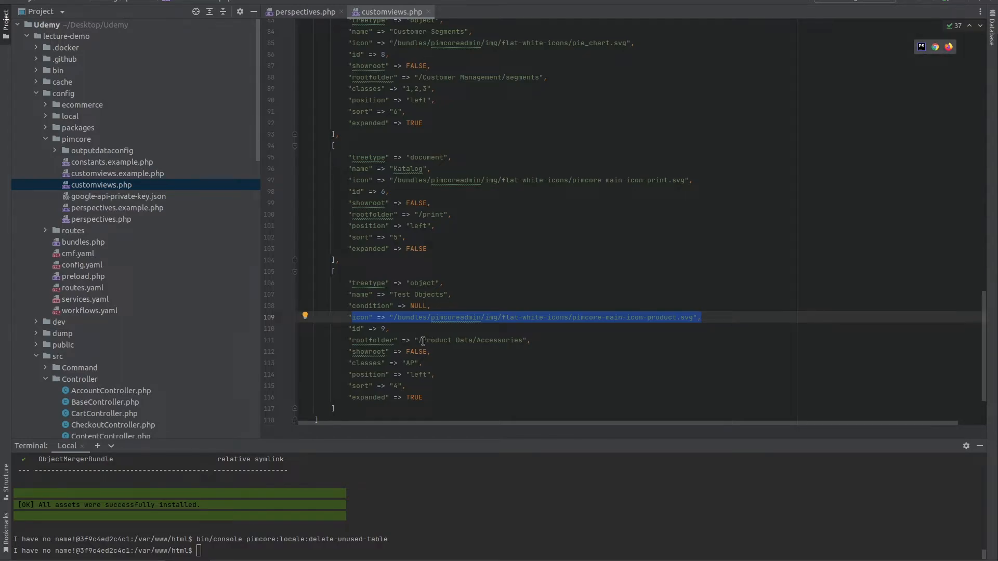
Set the new view's rootfolder to /Test Objects and check that path against the data object folders in Pimcore.
drag(424, 341, 526, 341)
text(Test Objects)
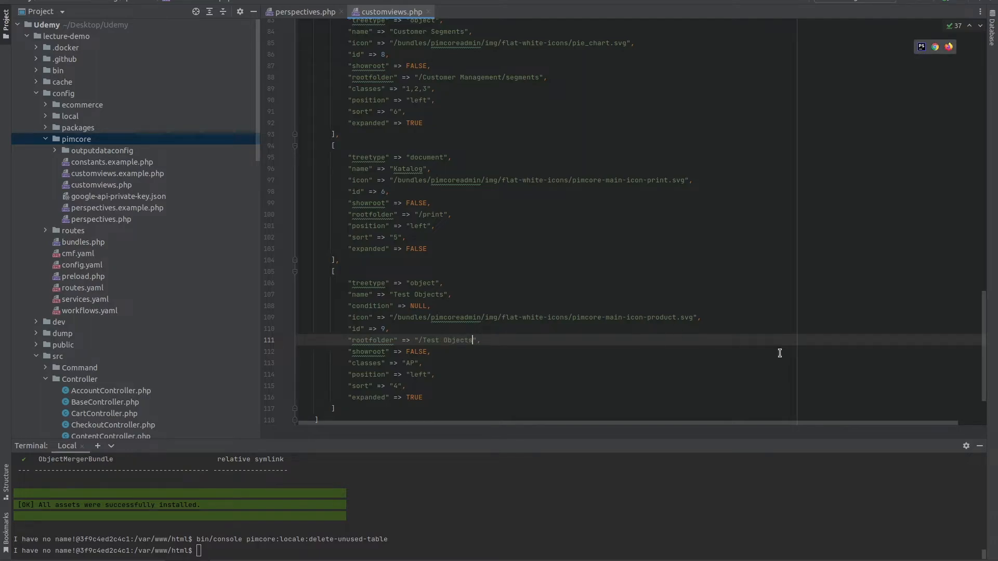
key(alt+Tab)
click(127, 550)
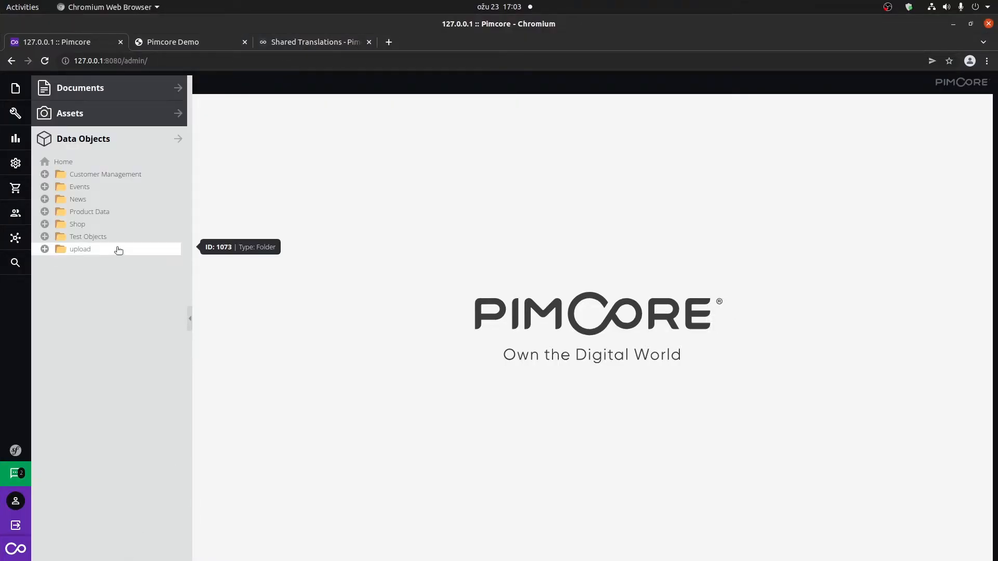
click(45, 237)
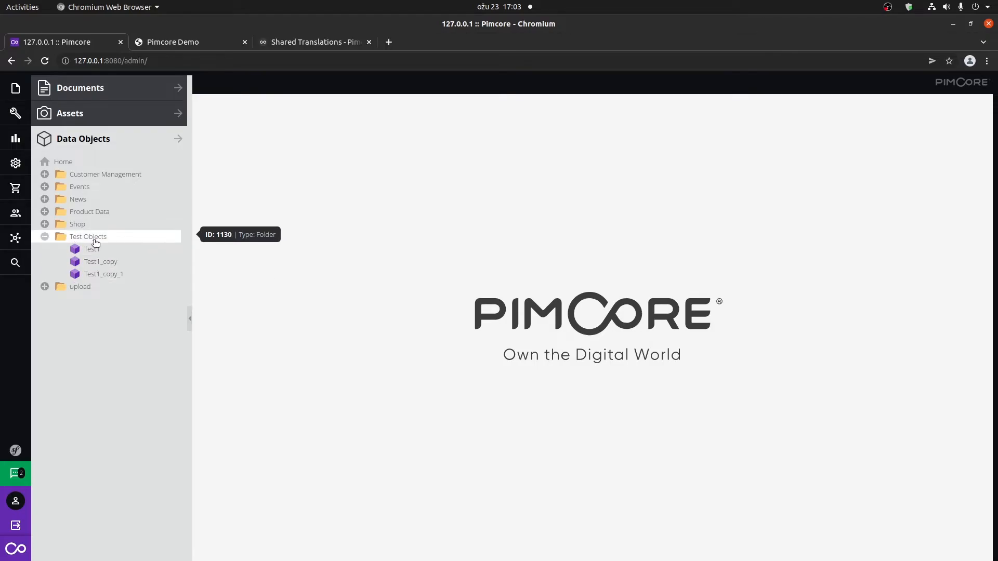
key(alt+Tab)
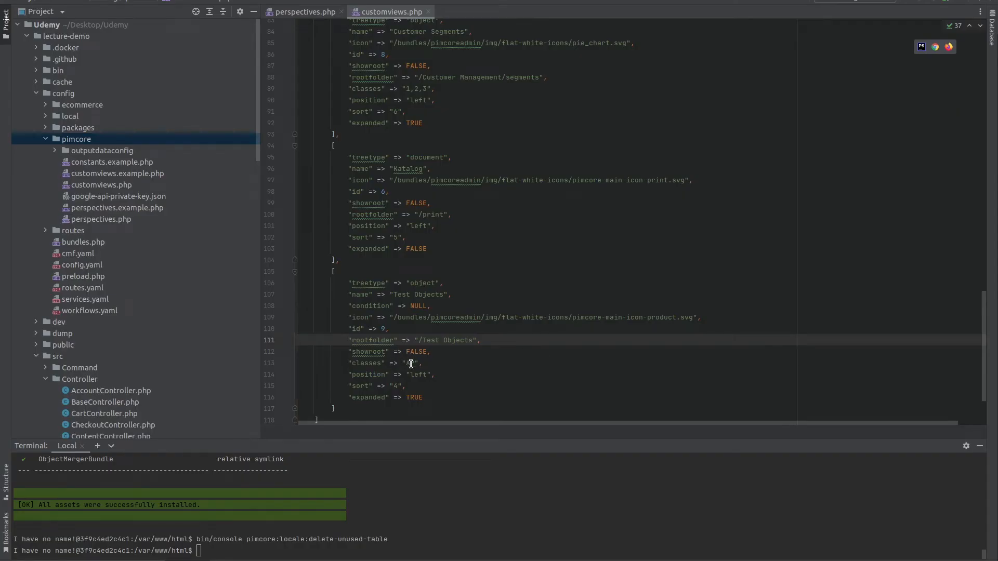
Restrict the Test Objects view to the class Test and set its sort value to 1.
double_click(411, 364)
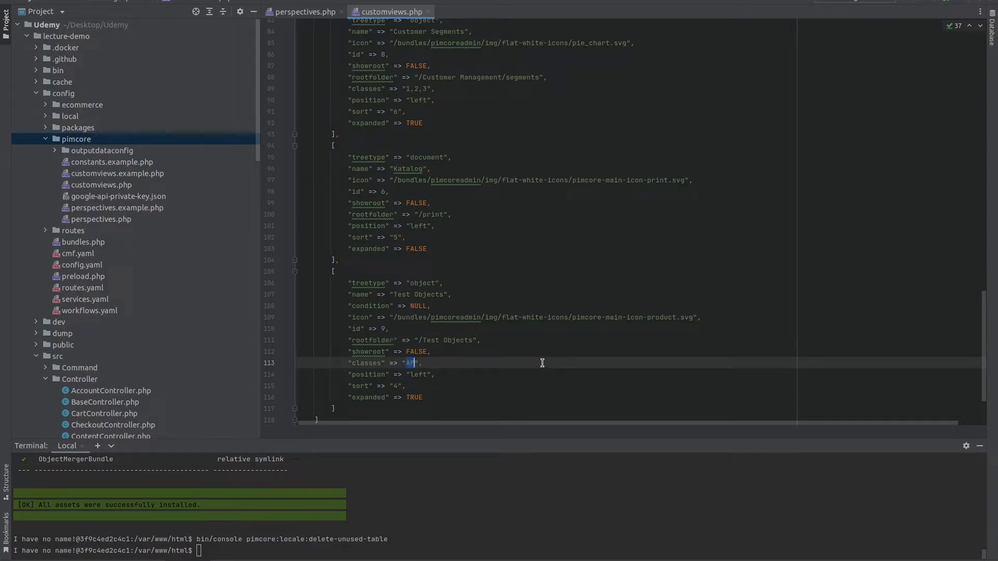
text(Test,Cart)
key(BackSpace)
key(BackSpace)
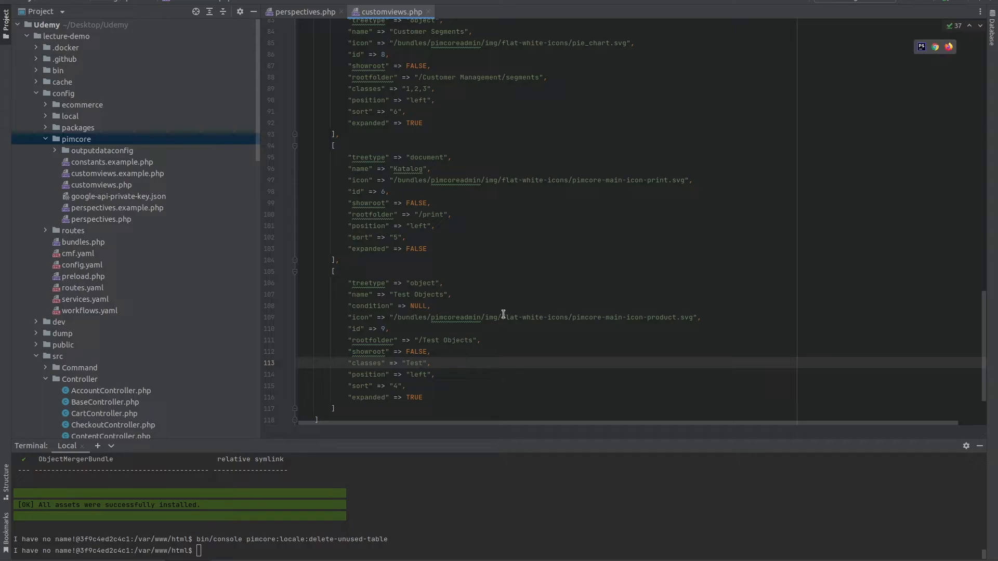
click(508, 275)
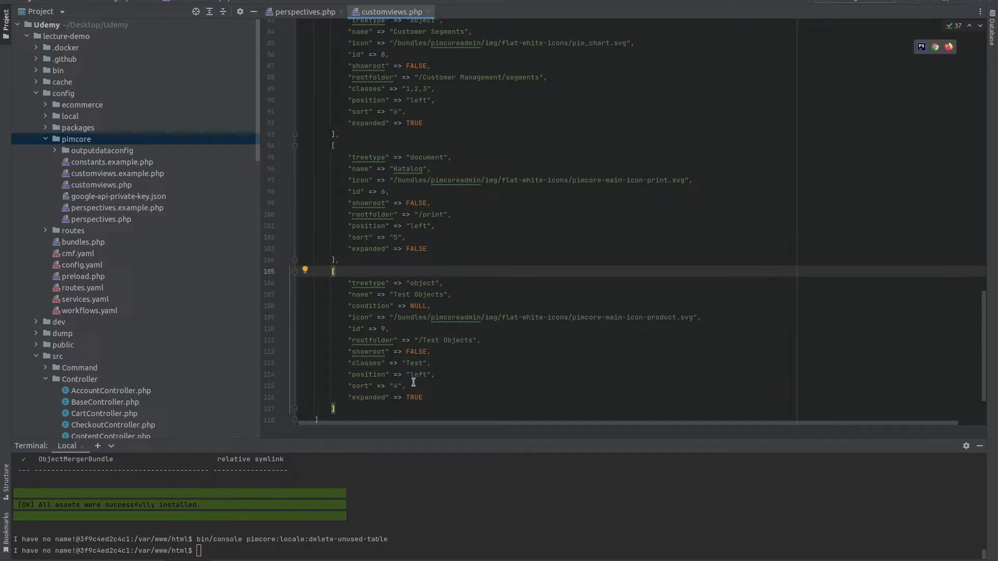
click(394, 386)
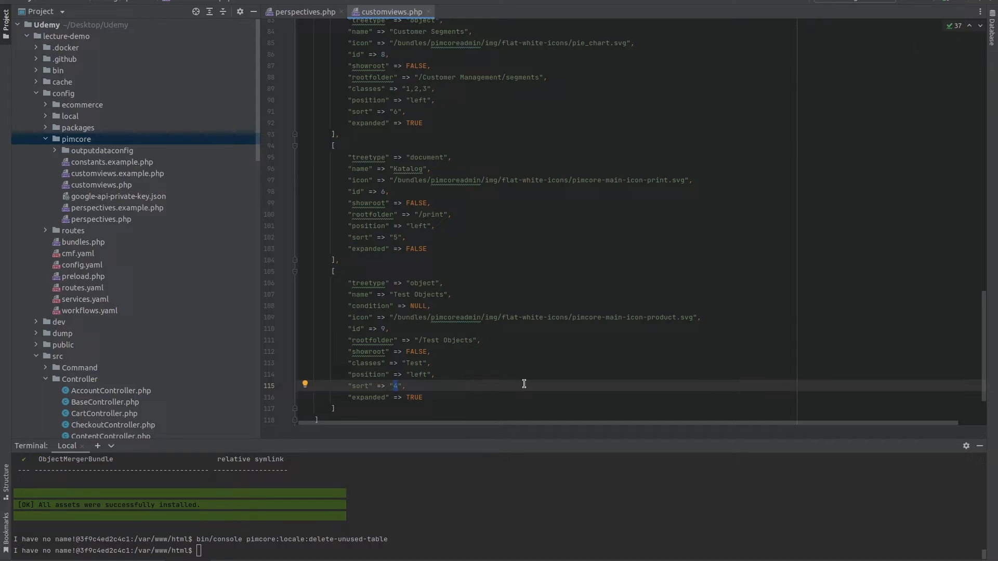
text(1)
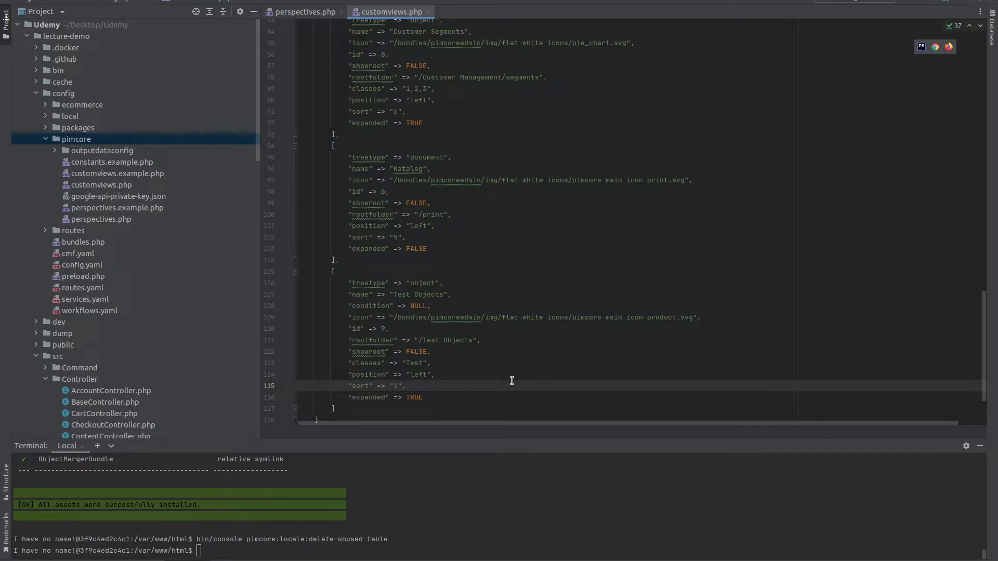
click(524, 270)
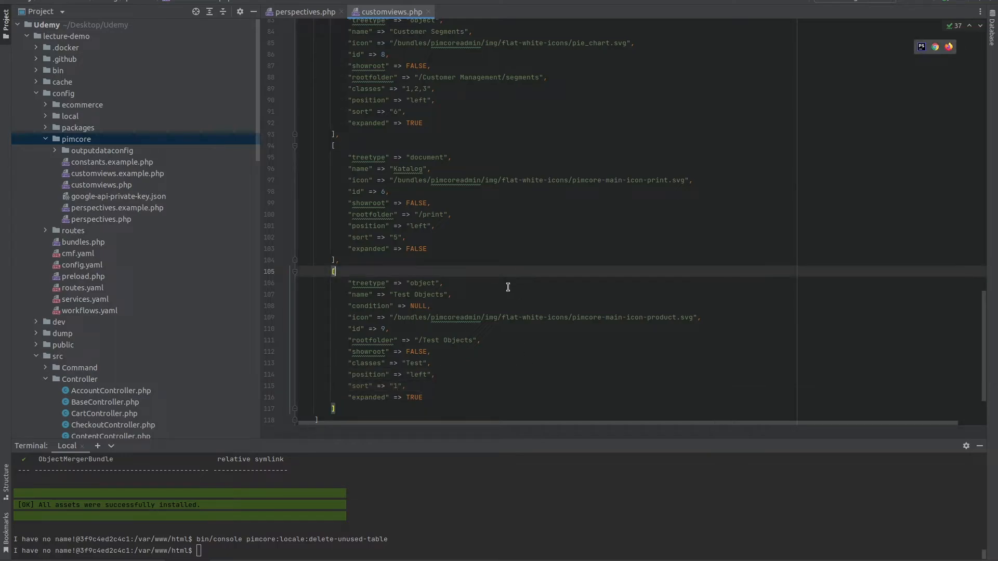
Review the showroot, condition and expanded settings of the Test Objects view.
double_click(411, 351)
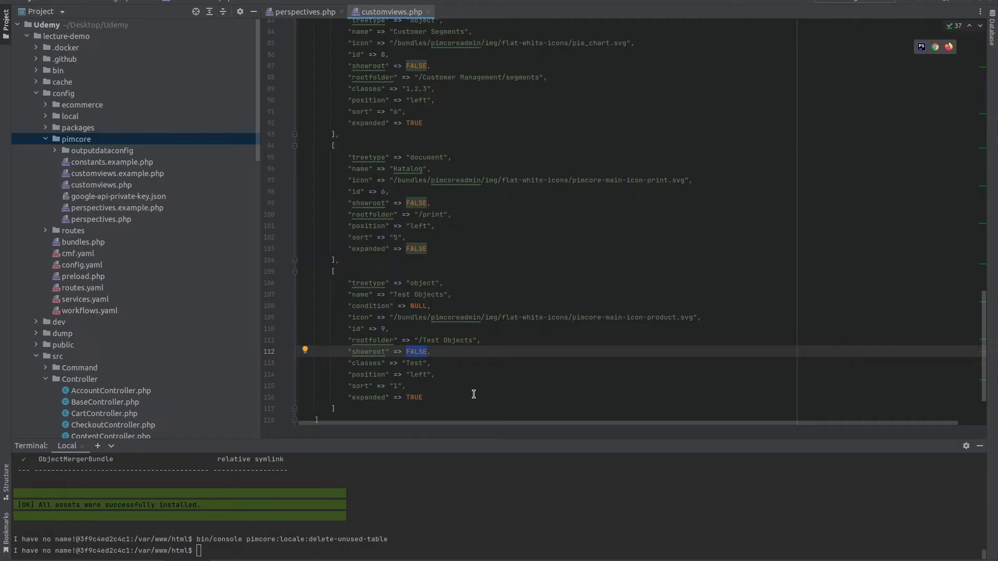
double_click(416, 352)
click(415, 306)
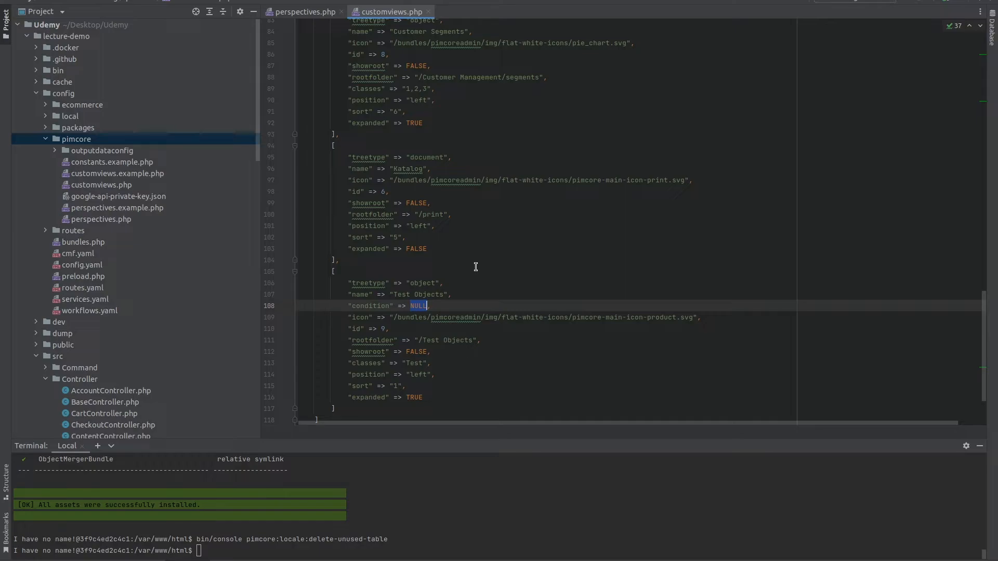
double_click(419, 398)
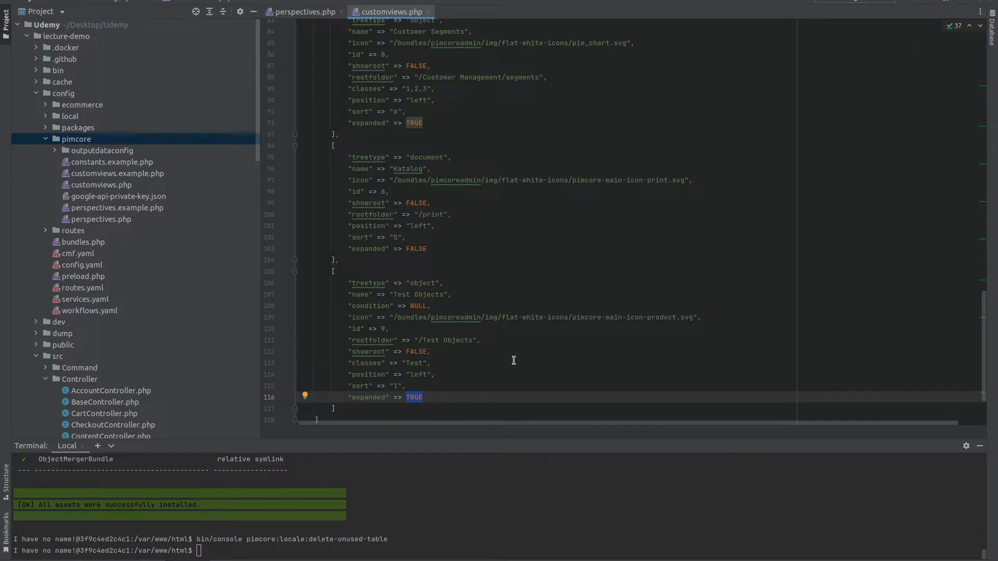
click(545, 271)
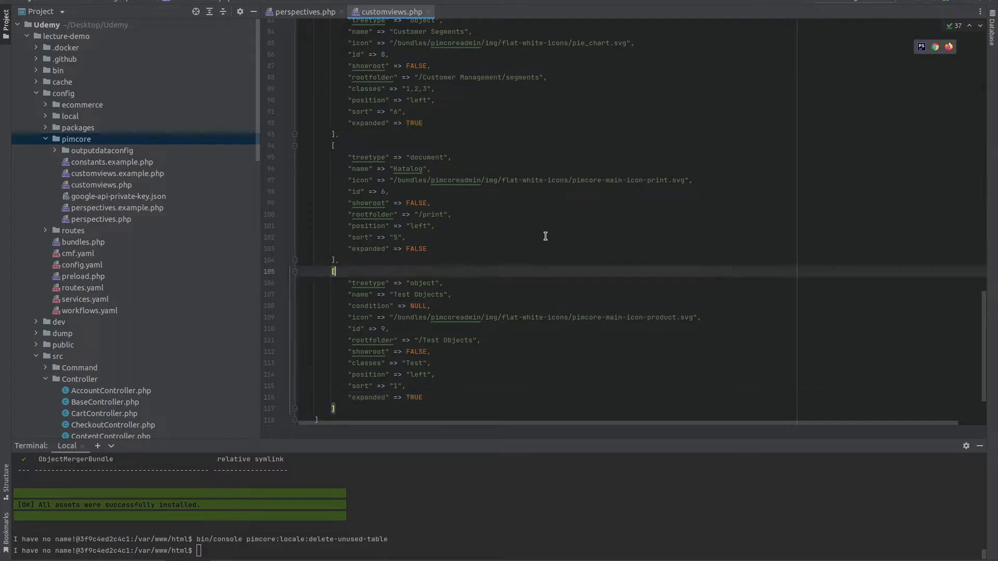
click(544, 213)
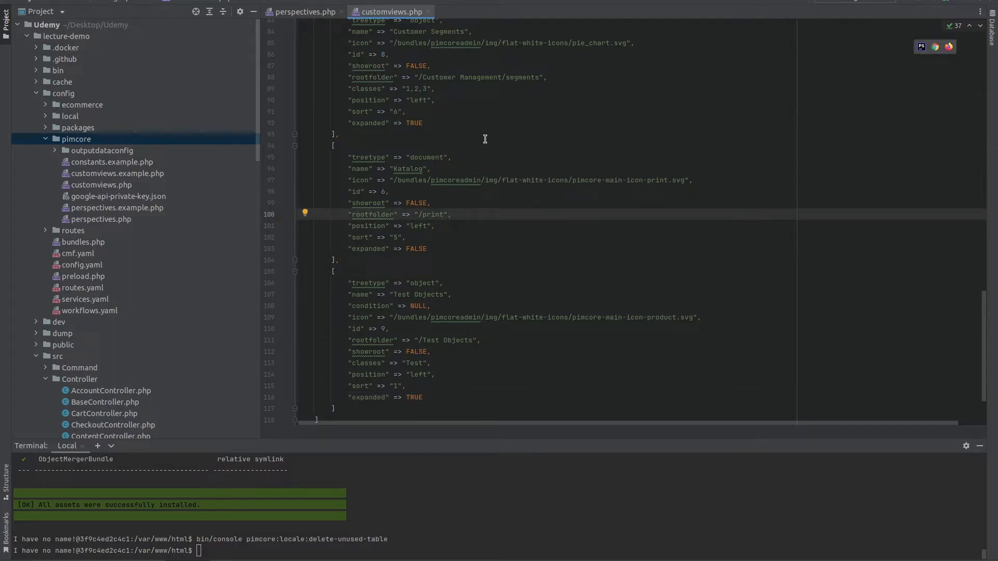
Open perspectives.php and locate the CMS perspective definition near the end of the file.
click(310, 17)
scroll(453, 263, down, 3)
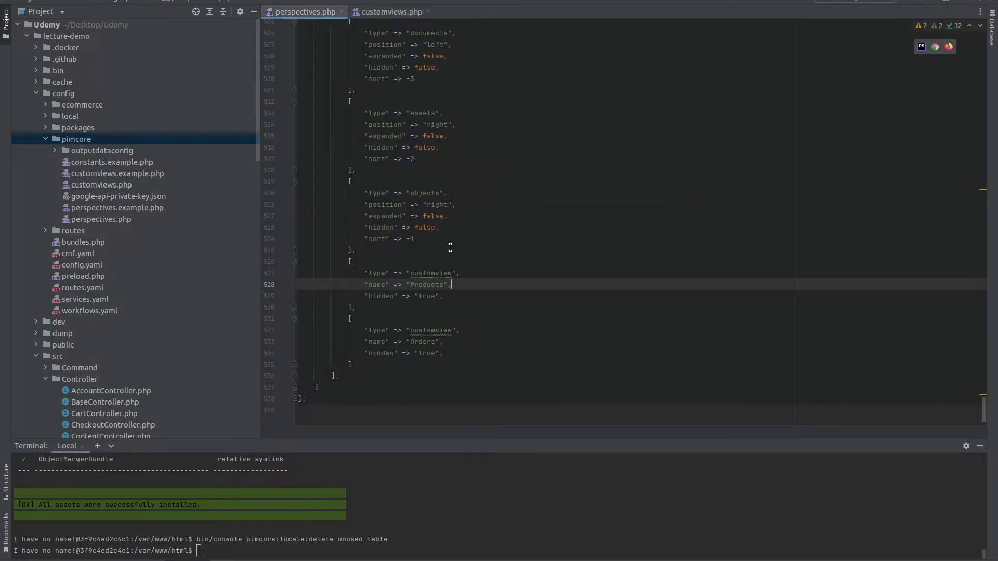
scroll(462, 250, up, 10)
scroll(497, 324, up, 16)
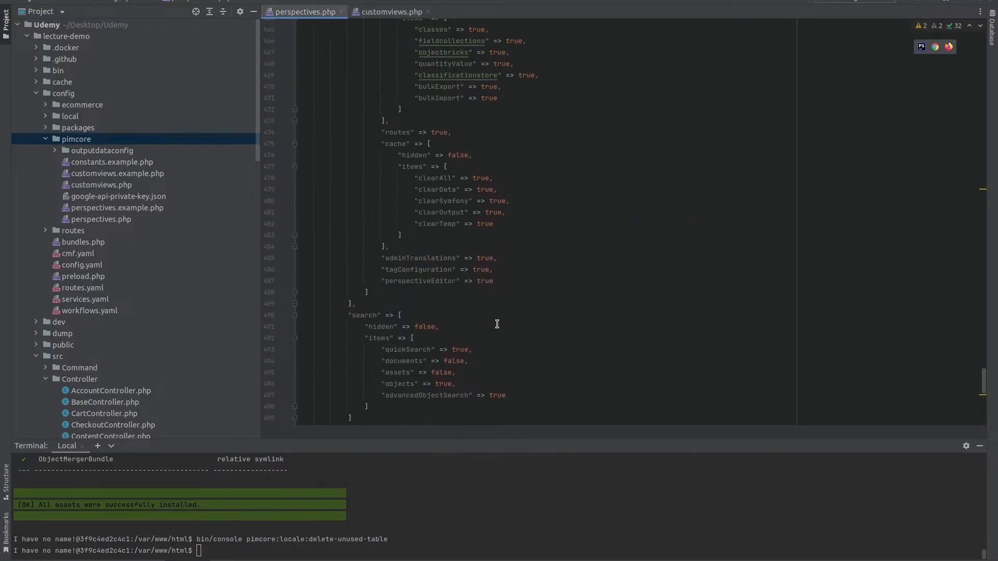
scroll(497, 324, down, 20)
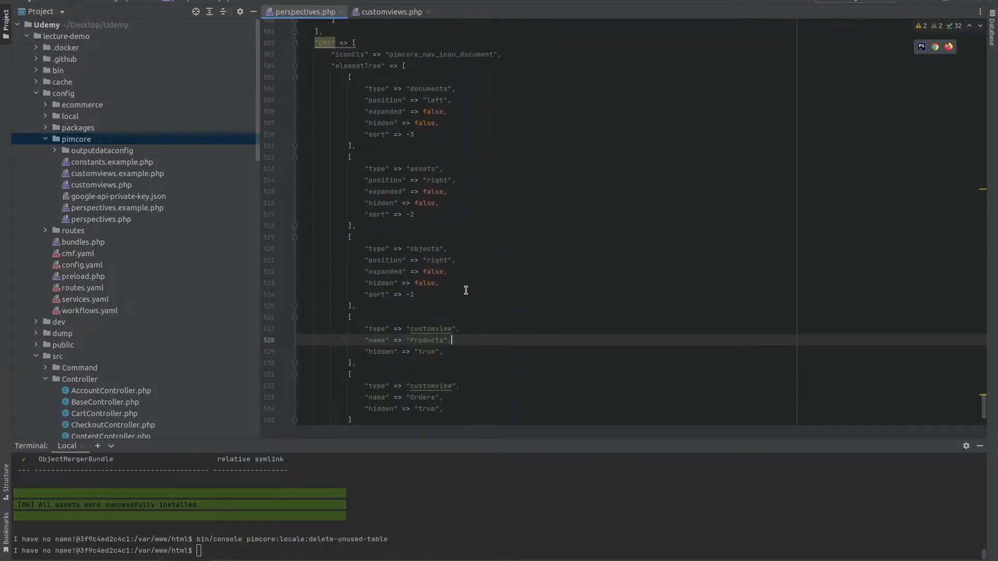
Duplicate the whole CMS perspective definition directly after the original, separated by a comma.
drag(313, 43, 407, 324)
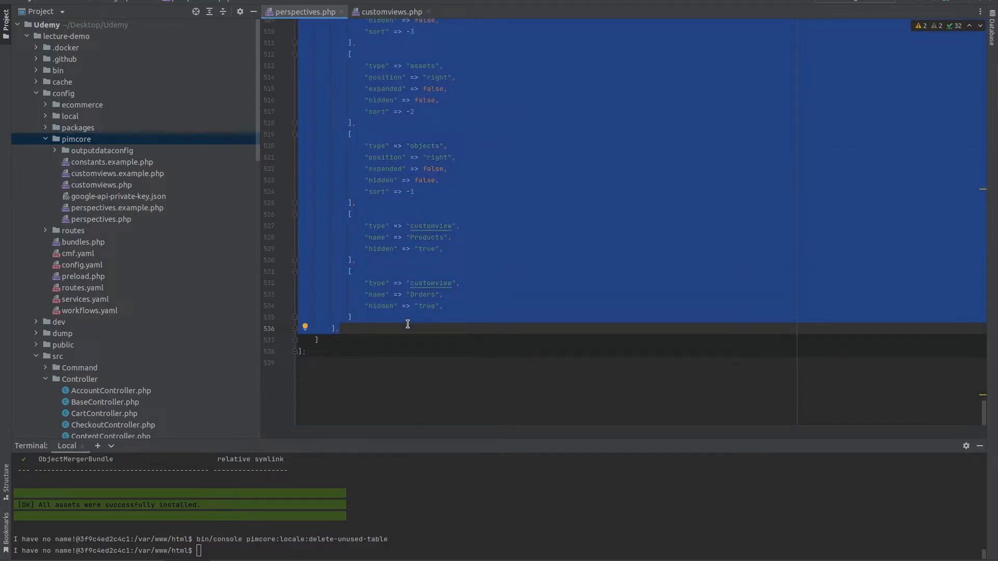
scroll(408, 325, up, 5)
click(381, 116)
scroll(450, 243, down, 1)
scroll(450, 243, down, 4)
scroll(357, 330, up, 5)
drag(315, 111, 368, 338)
key(ctrl+c)
click(365, 342)
text(,)
key(Return)
key(ctrl+v)
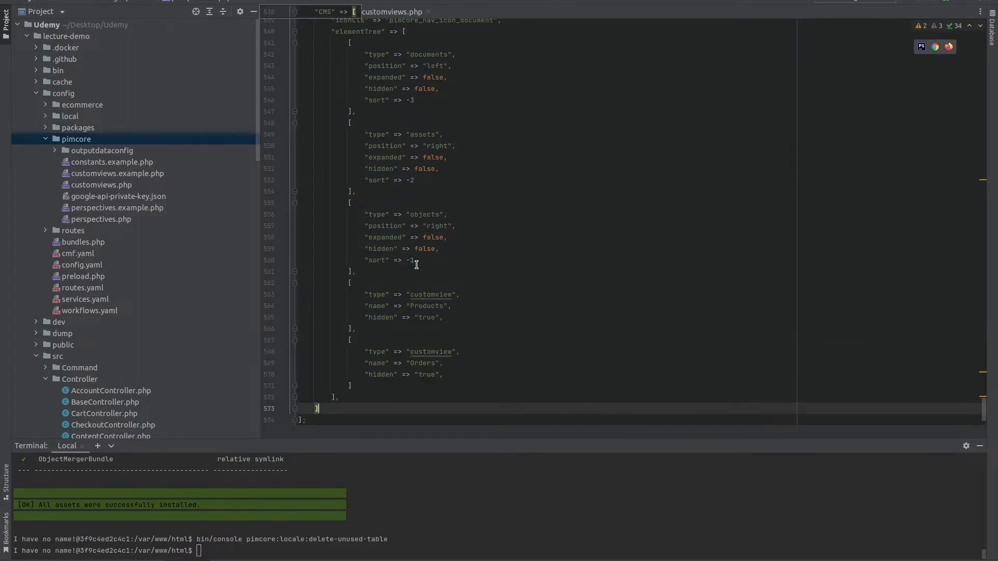
Rename the duplicated CMS perspective to "Test Objects PERSPECTIVE".
scroll(416, 265, up, 4)
double_click(325, 149)
text(Test Objects PERSPECTIVE)
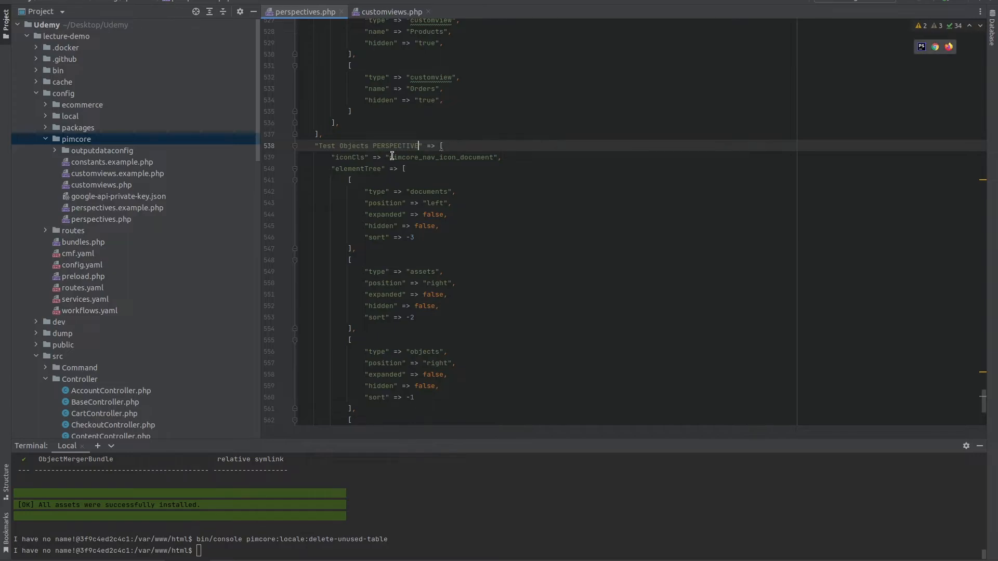
Examine the new perspective's iconCls value and check where Pimcore uses perspective icons.
click(397, 156)
double_click(435, 158)
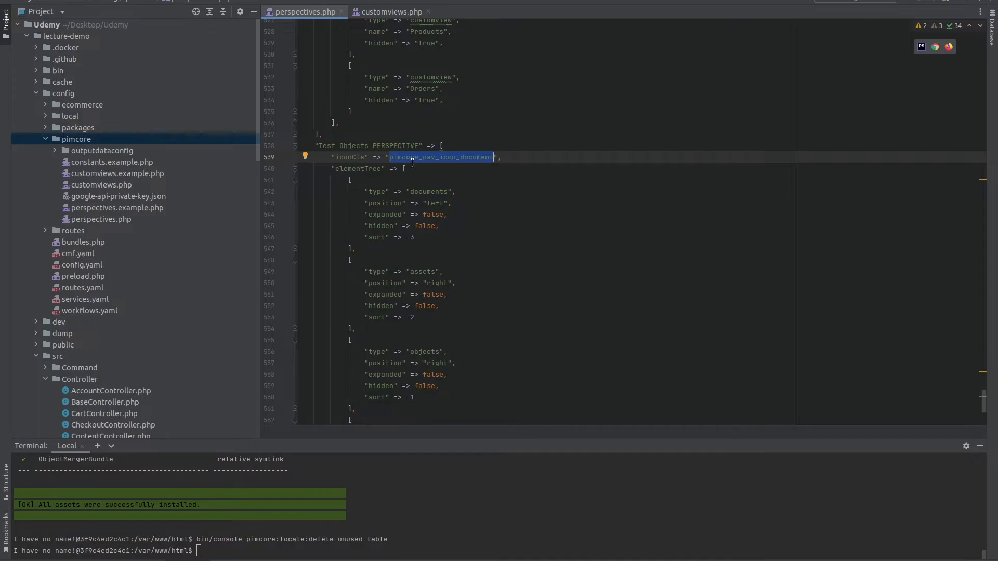
key(alt+Tab)
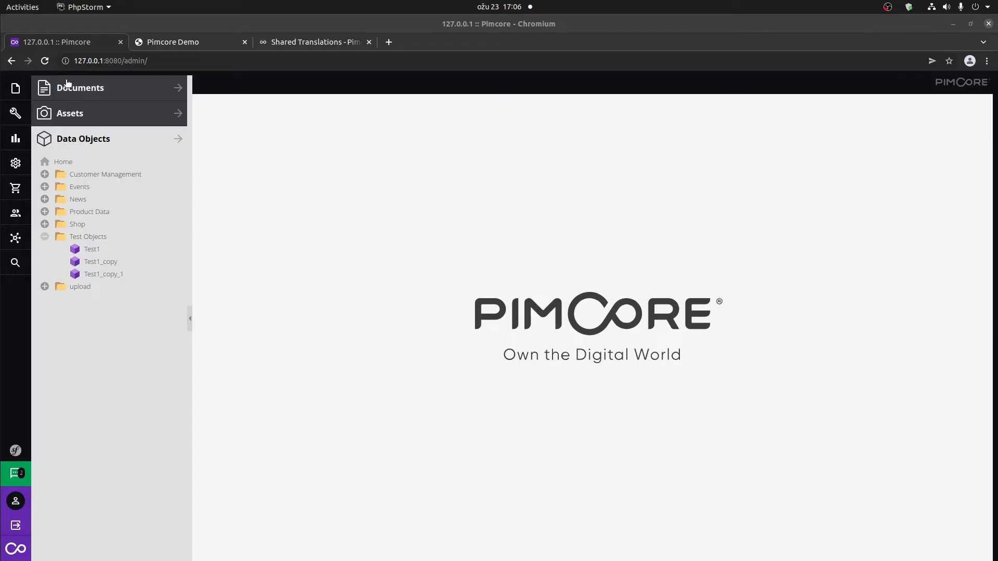
click(16, 89)
mouse_move(129, 97)
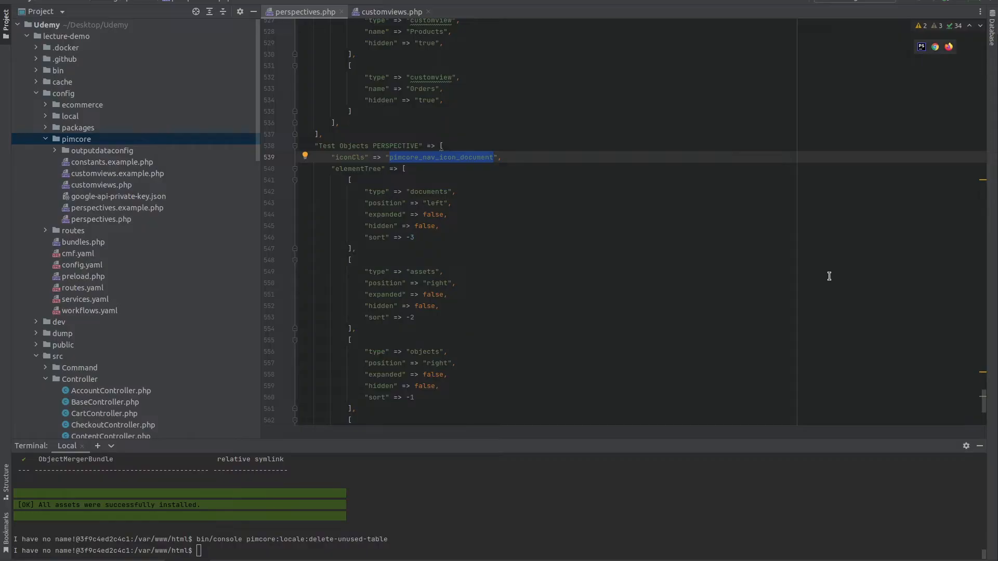
Review the Test Objects PERSPECTIVE definition and its element tree, from the documents entry down to the custom views.
click(419, 159)
key(shift+Up)
key(shift+Home)
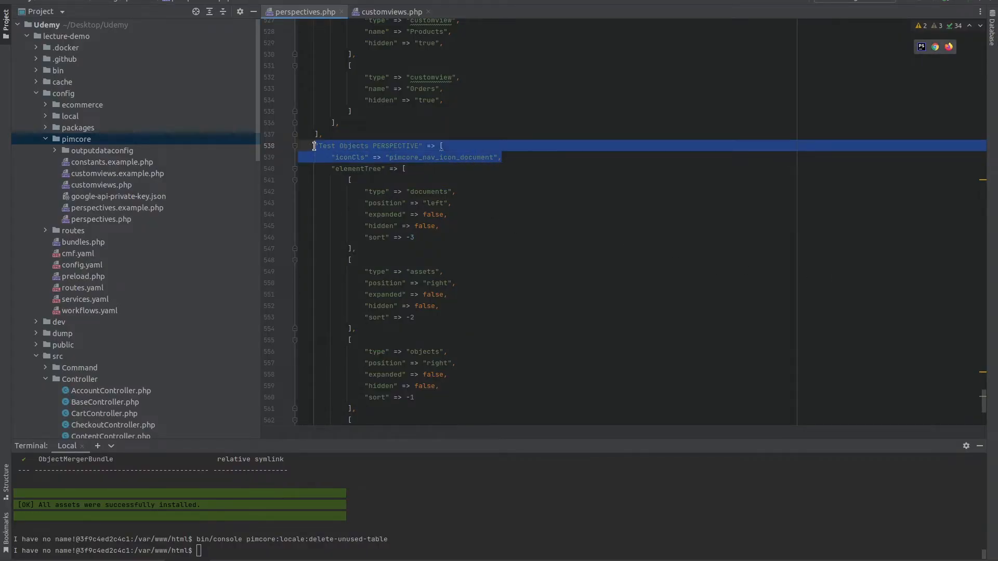
click(502, 157)
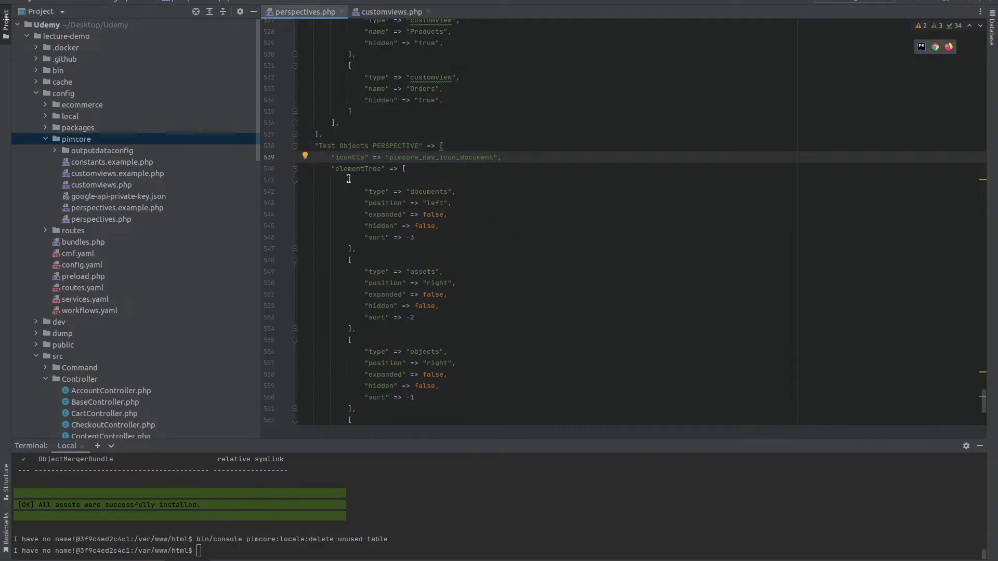
mouse_move(435, 161)
double_click(437, 193)
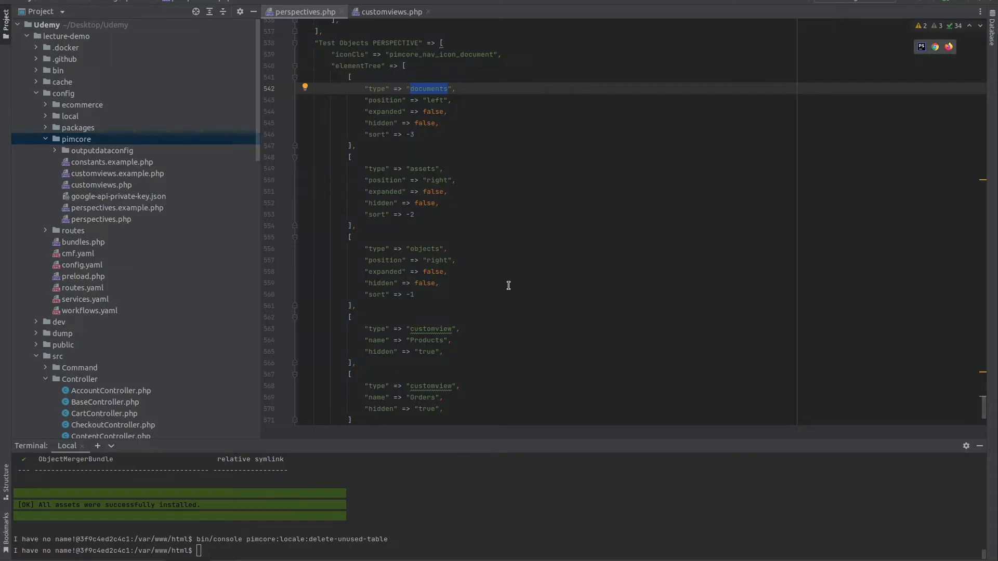
scroll(382, 340, down, 2)
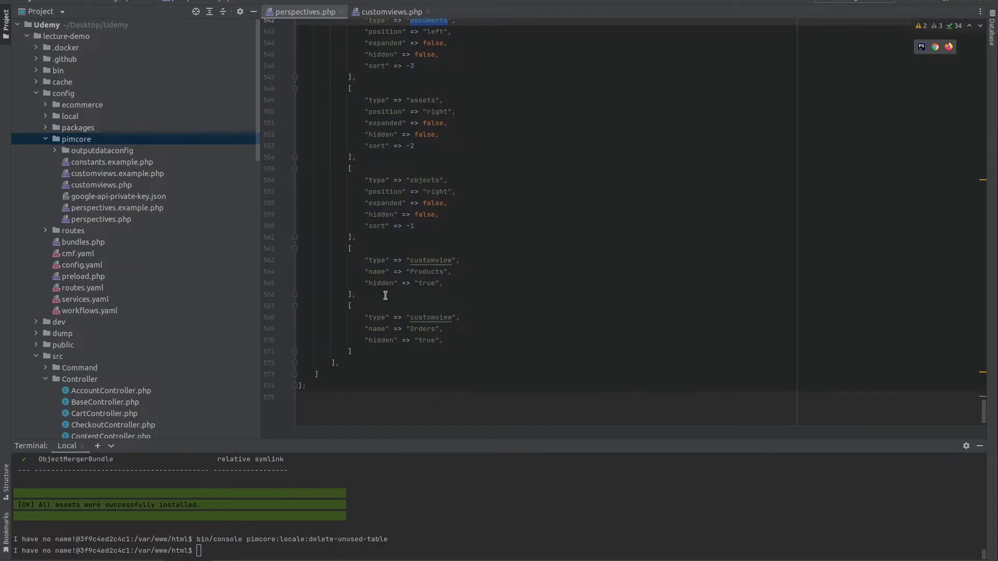
Remove the documents, assets, objects and Products entries from the Test Objects PERSPECTIVE element tree, leaving only the last customview entry.
drag(376, 290, 183, 180)
key(BackSpace)
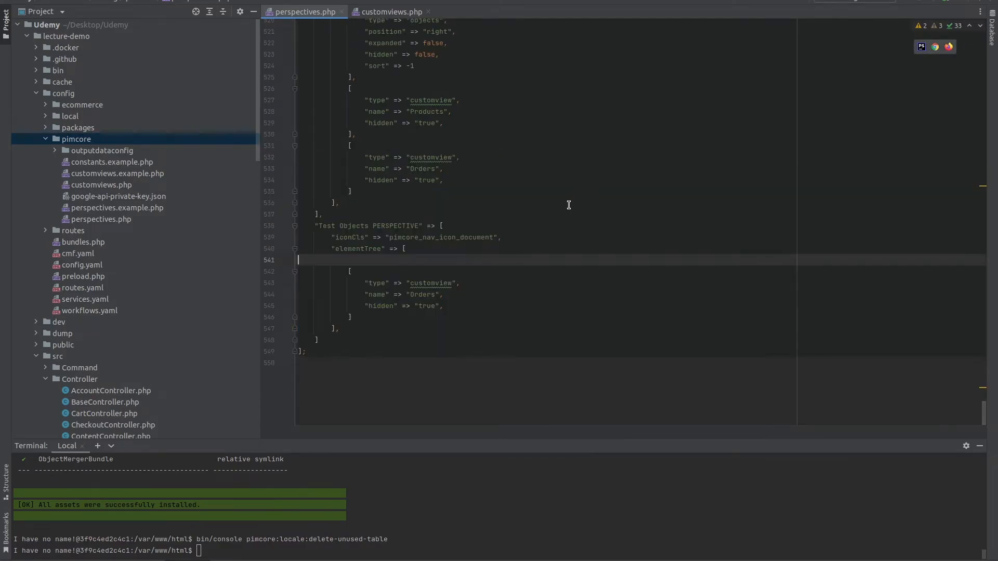
key(BackSpace)
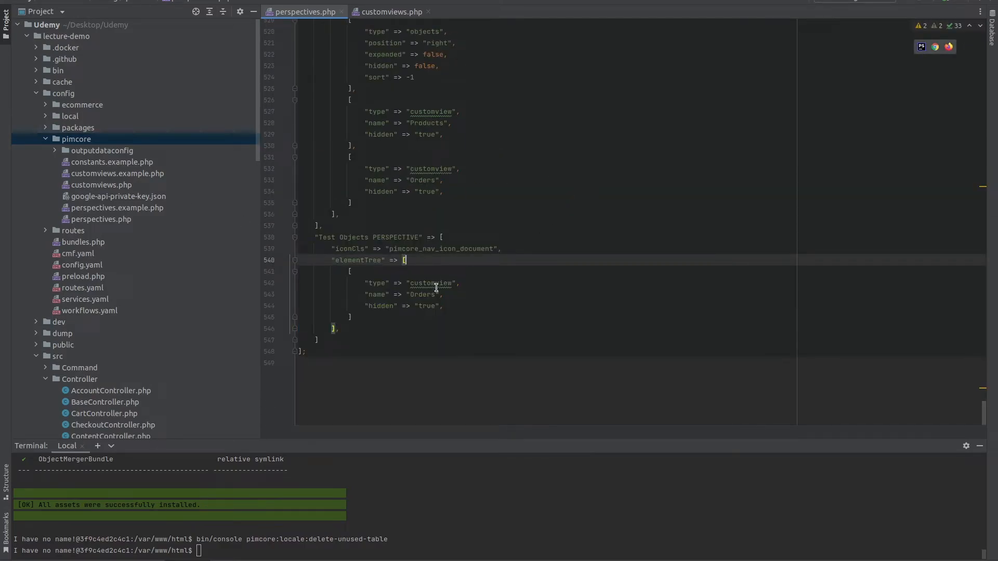
Delete the "name" => "Orders" line from the customview entry in Test Objects PERSPECTIVE.
click(371, 284)
double_click(427, 284)
click(461, 294)
key(shift+Home)
key(shift+Home)
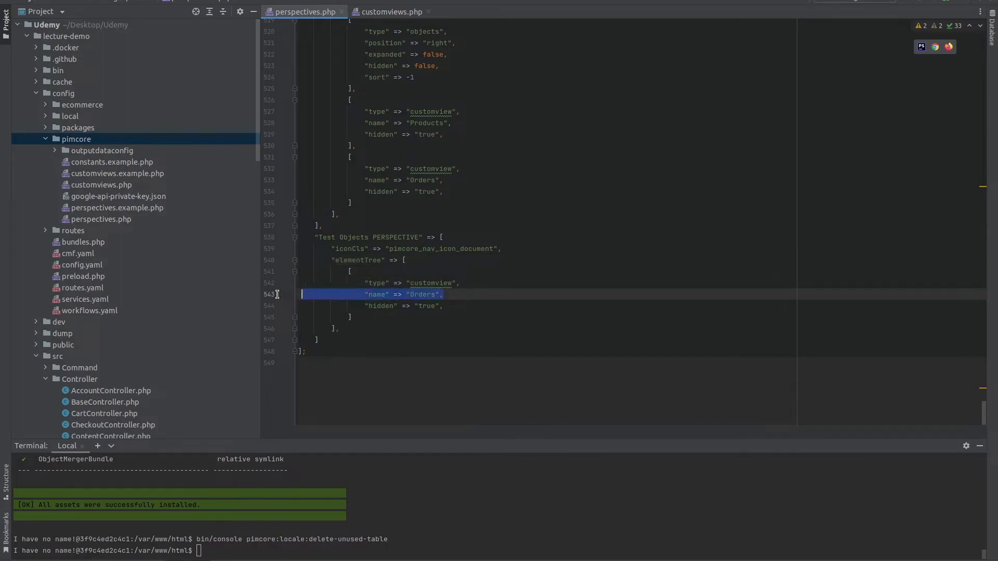
key(BackSpace)
key(BackSpace)
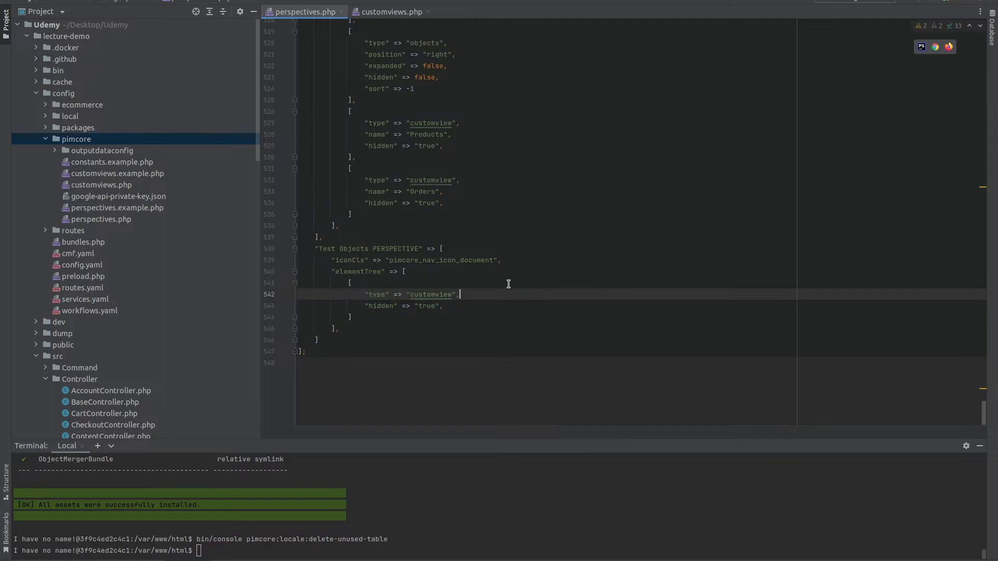
Look up the Test Objects view's id in customviews.php and replace the entry's hidden setting with "id" => 9.
drag(460, 306, 411, 306)
double_click(380, 306)
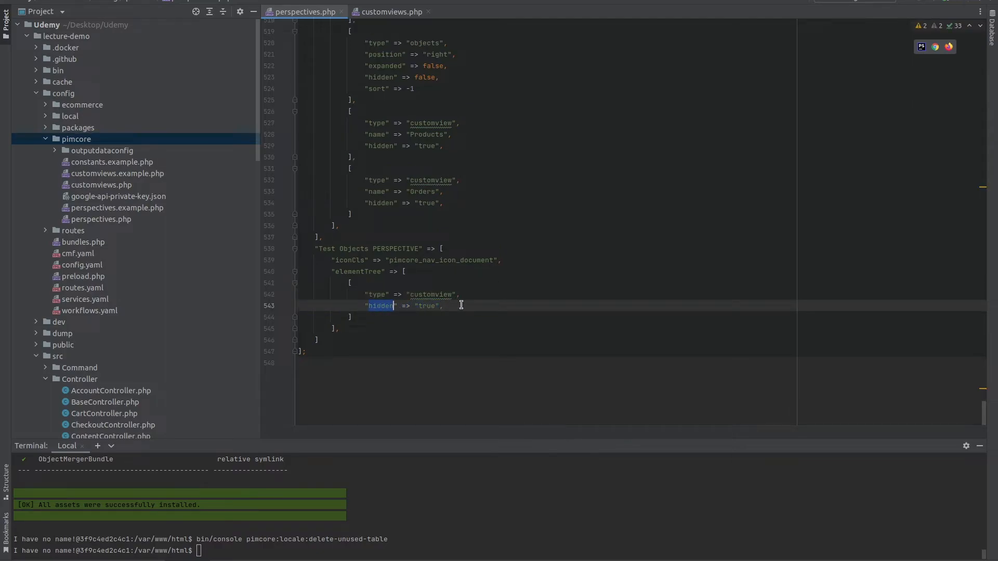
click(392, 11)
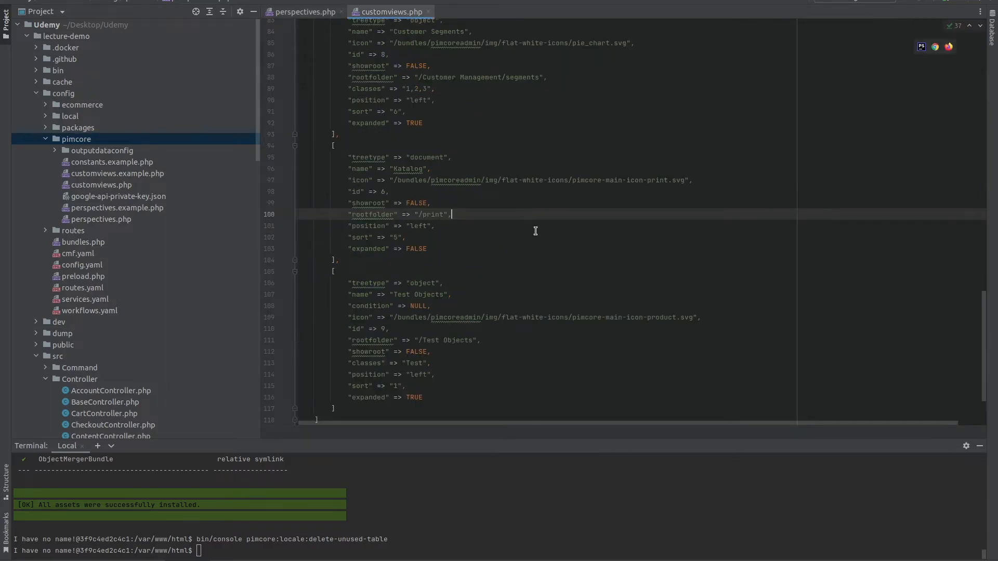
click(312, 11)
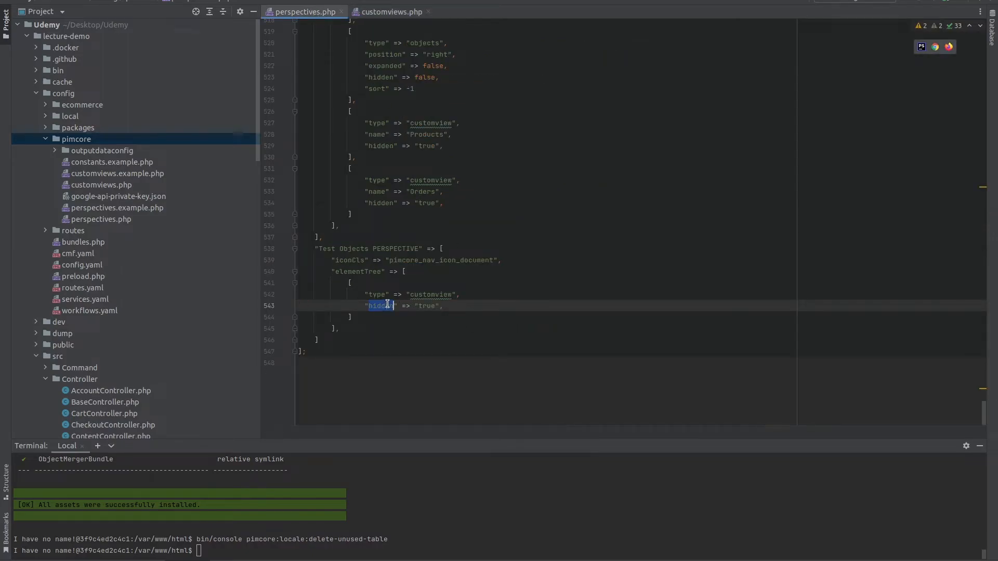
text(id)
drag(423, 306, 396, 306)
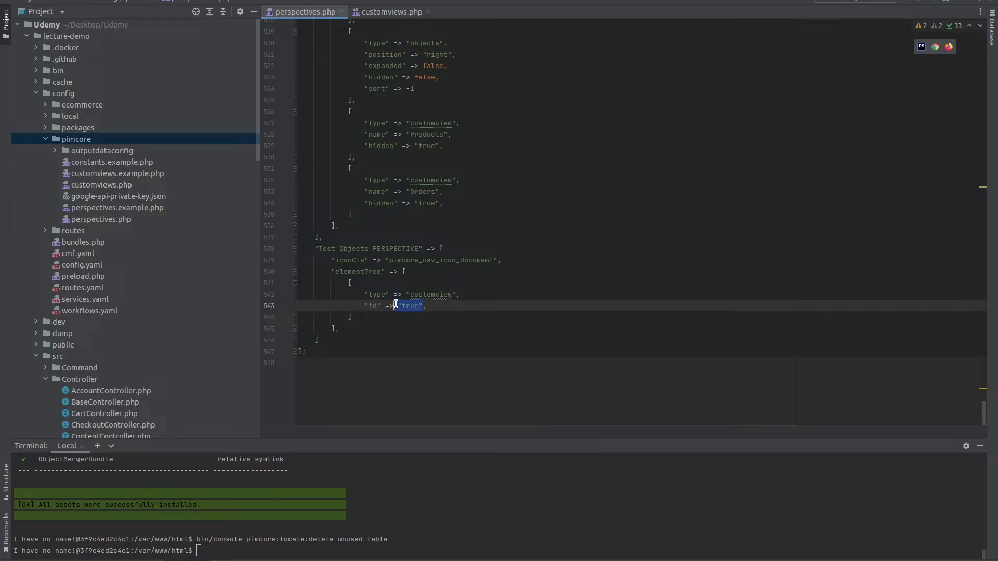
text(9)
click(506, 270)
click(514, 249)
click(523, 213)
click(515, 223)
click(513, 204)
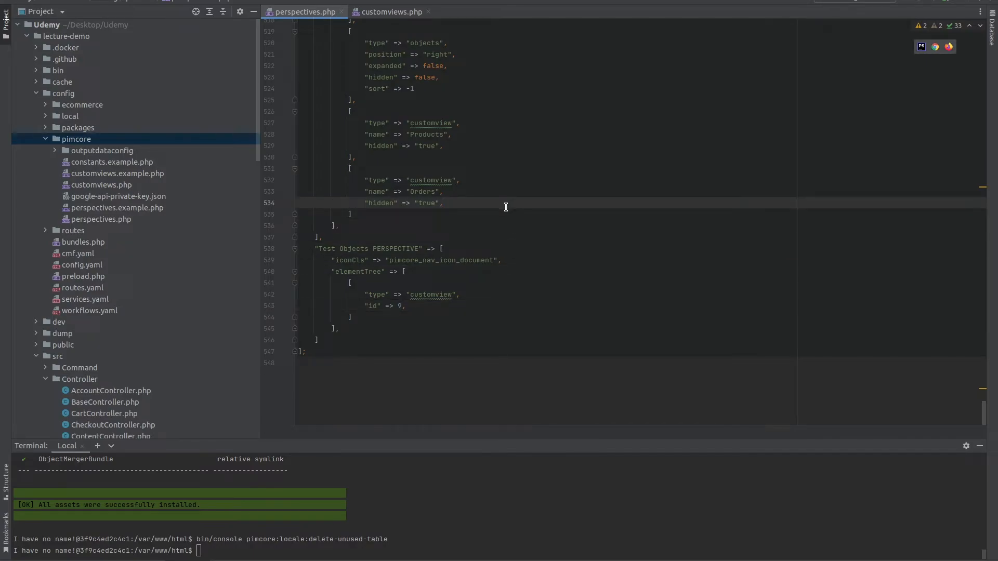
Switch to the Pimcore admin in Chromium, reload it and activate the Test Objects PERSPECTIVE.
click(393, 17)
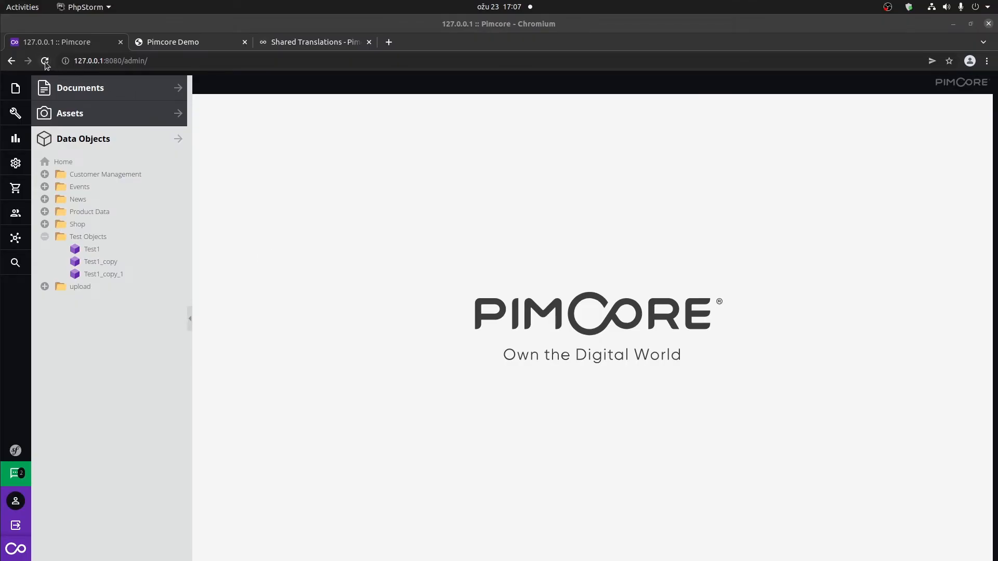
click(45, 62)
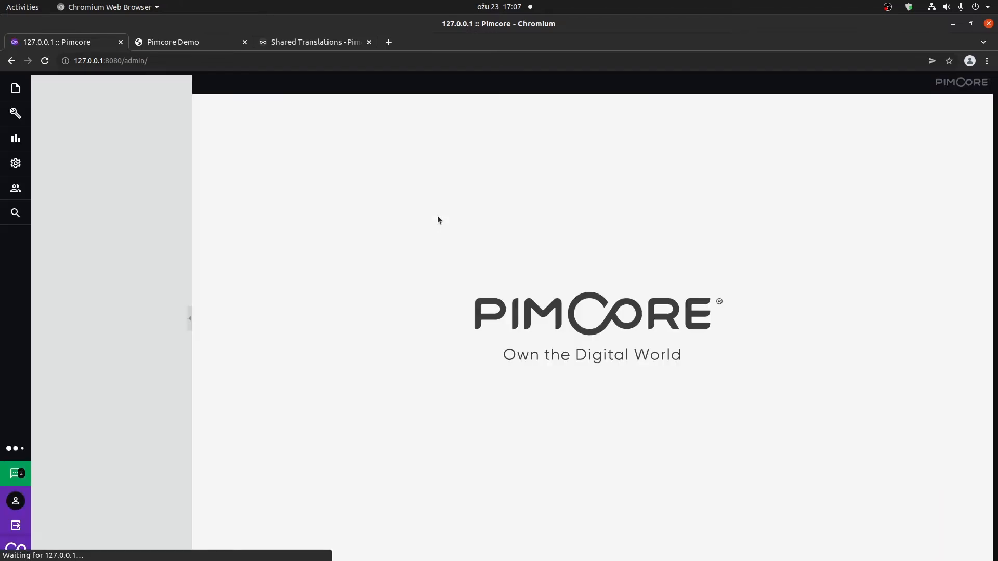
click(15, 88)
mouse_move(101, 92)
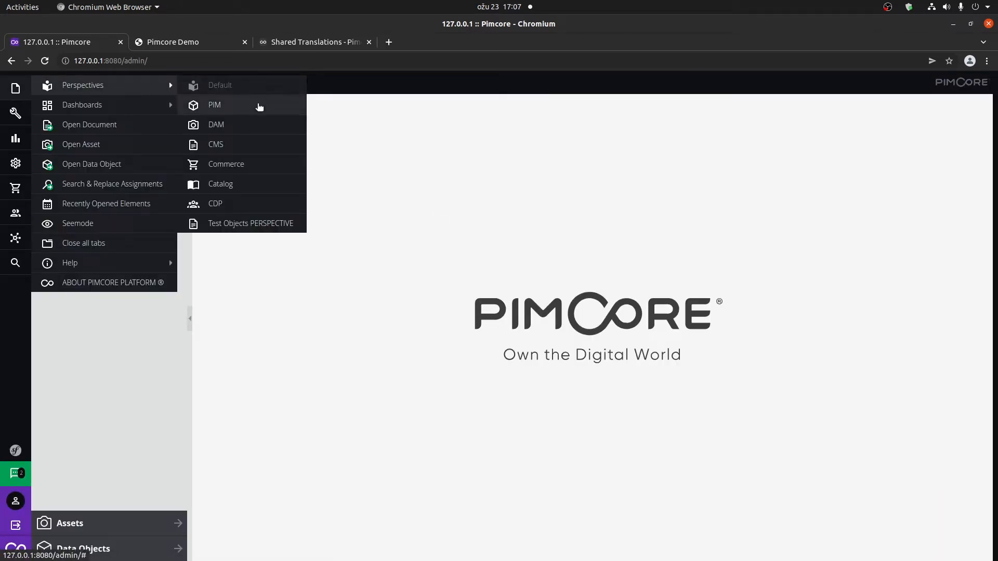
click(241, 225)
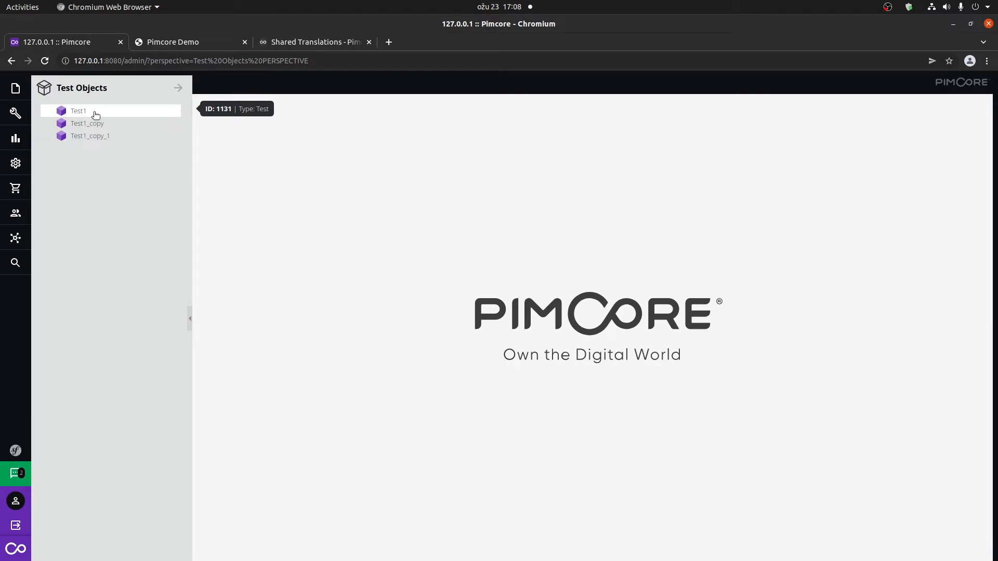
Switch the Pimcore admin back to the Default perspective.
click(16, 88)
mouse_move(65, 89)
click(218, 86)
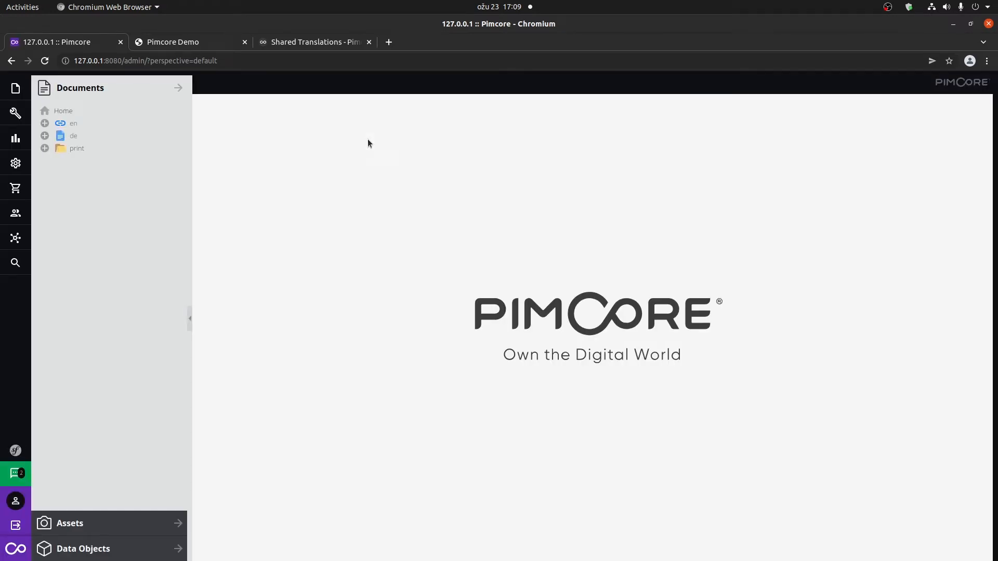
Assign Test Objects PERSPECTIVE to the TEST_MANAGER role and save the role.
click(15, 162)
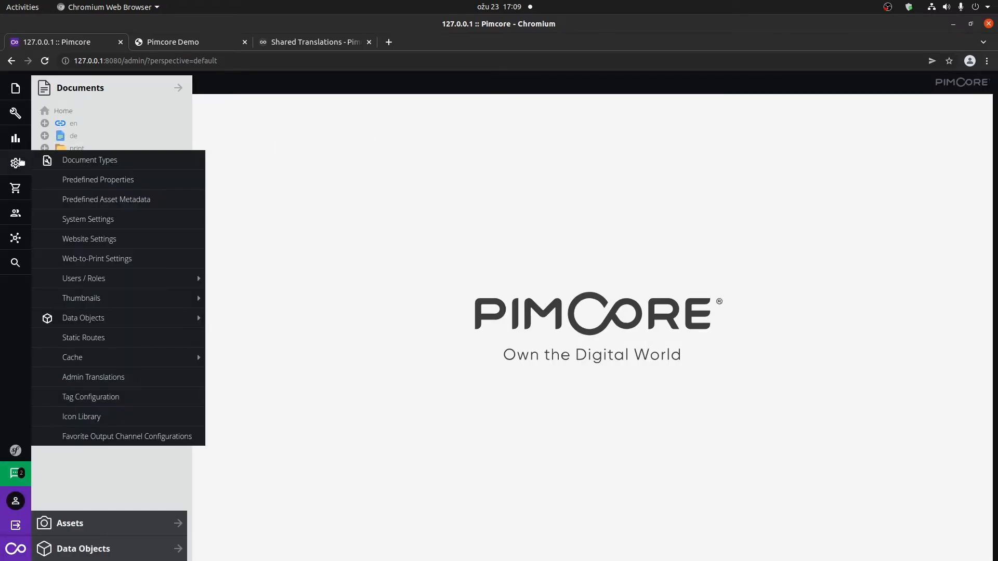
mouse_move(178, 280)
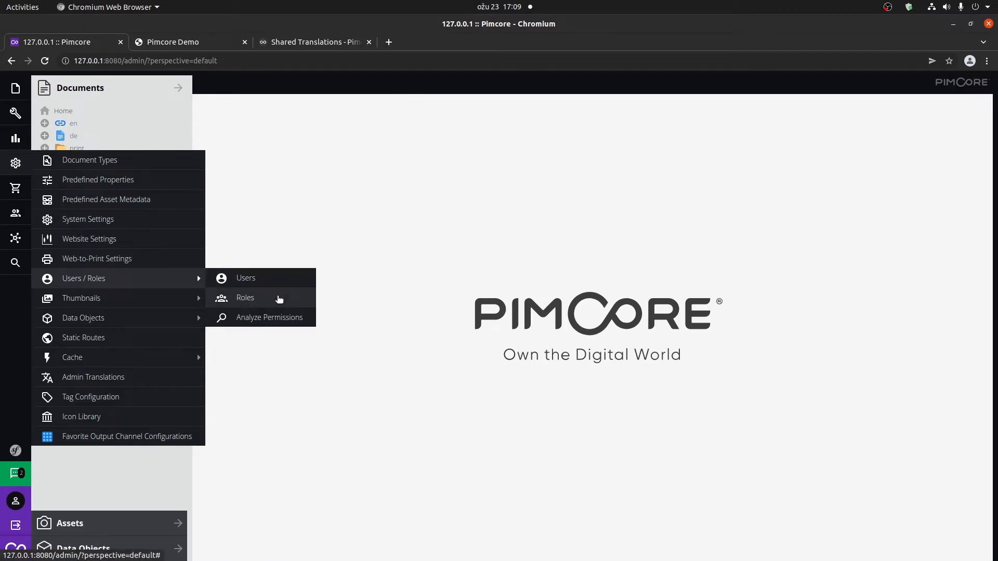
click(279, 300)
click(267, 120)
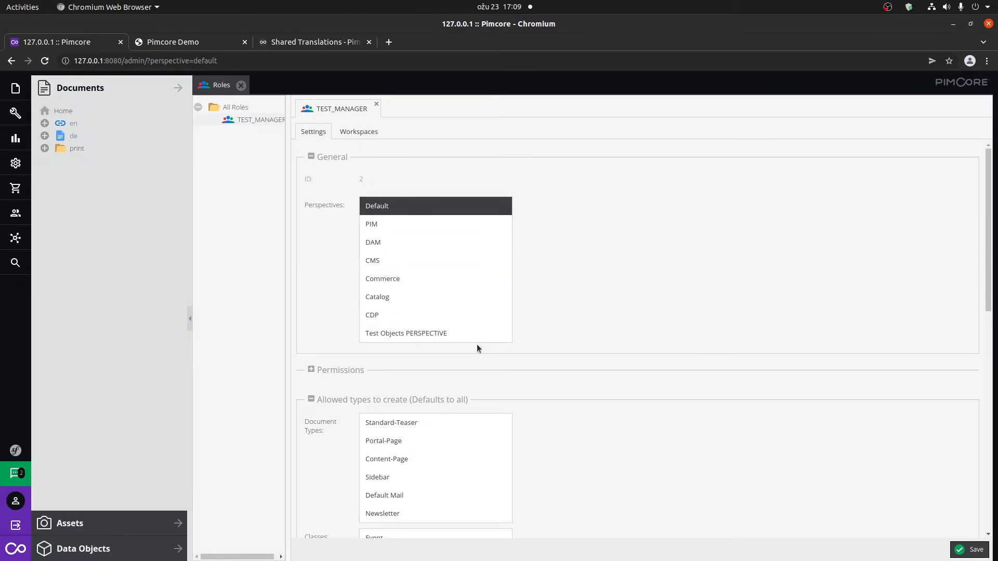
click(423, 338)
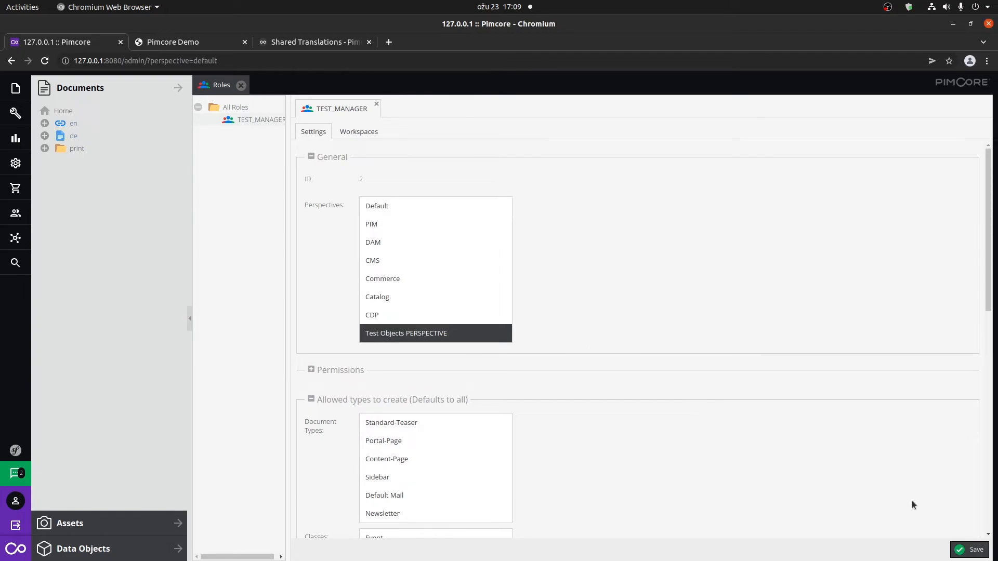
click(966, 550)
Reload Pimcore in the limited user's incognito window to check the assigned perspective, and return to the administrator's window.
click(356, 544)
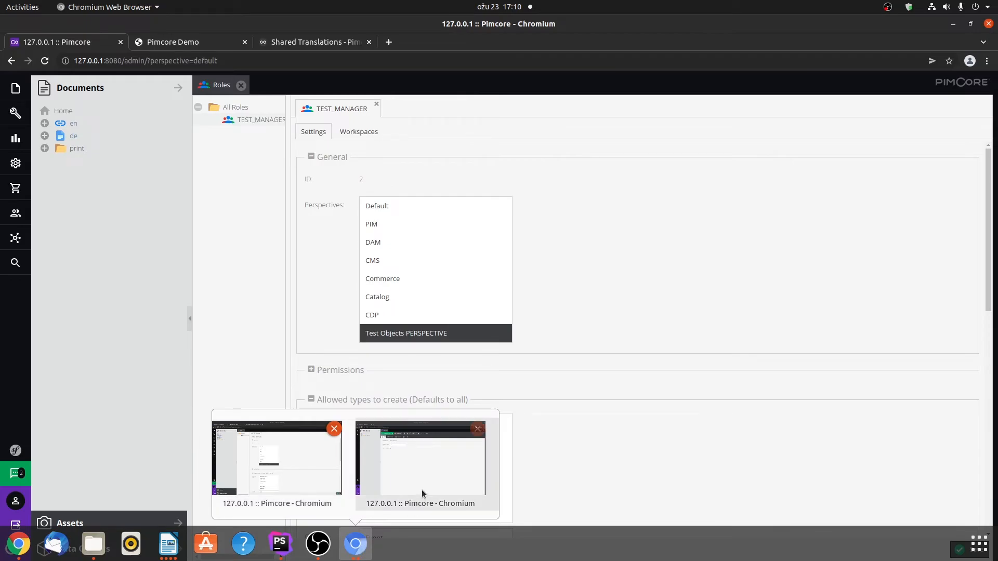
click(425, 460)
click(45, 61)
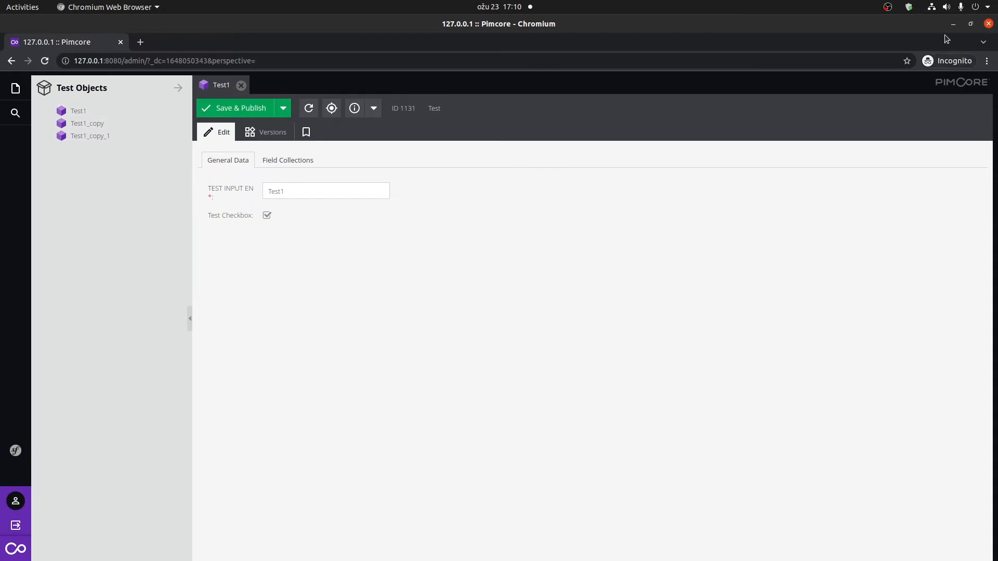
click(954, 24)
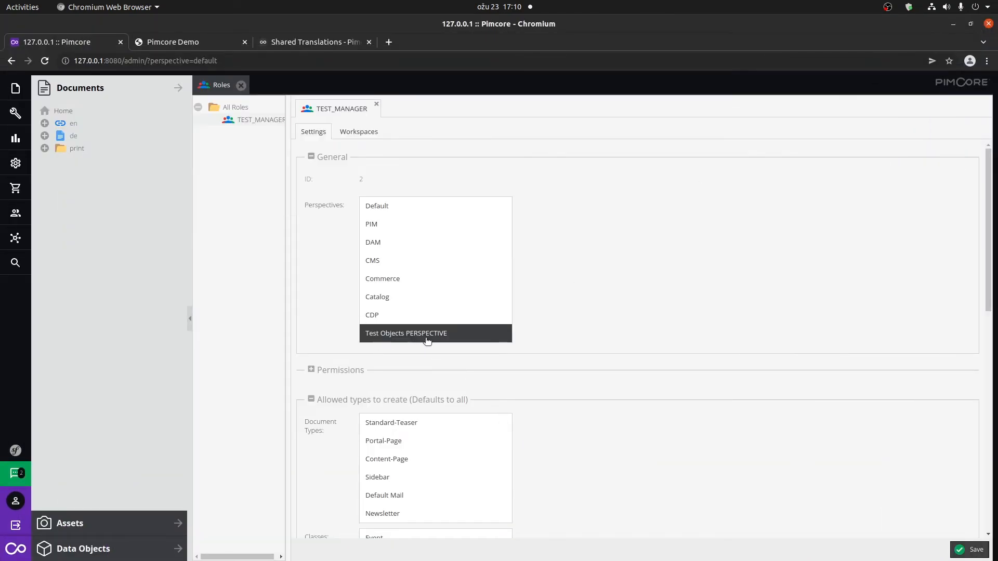
Review the TEST_MANAGER role's settings, from its perspectives down to the allowed document types and classes.
scroll(632, 373, down, 3)
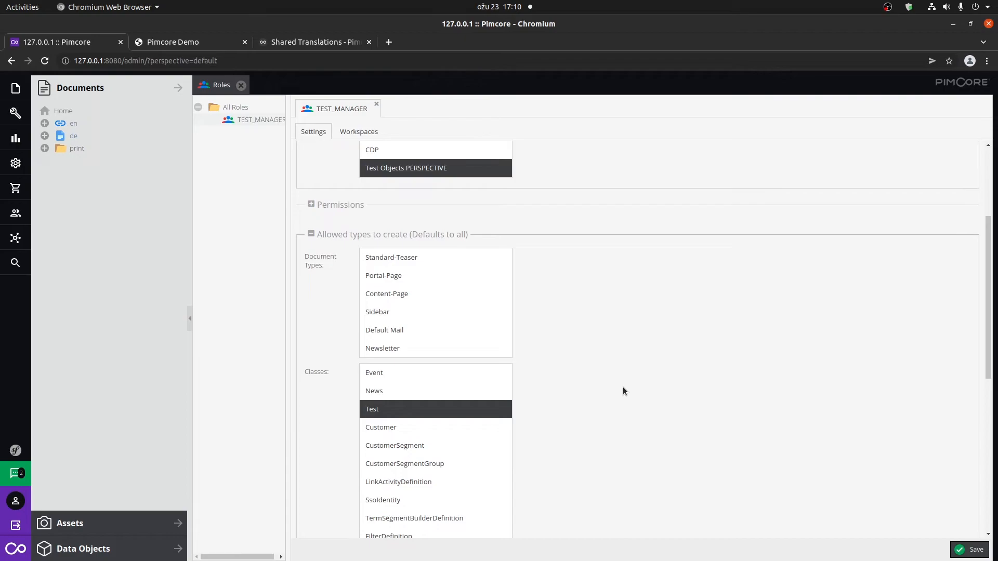
scroll(623, 391, up, 3)
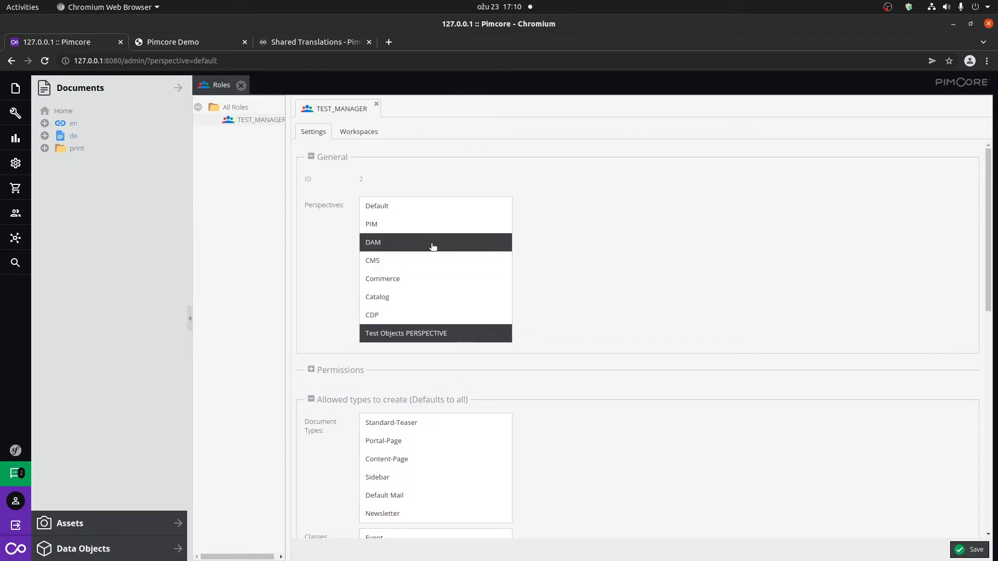
scroll(560, 356, down, 6)
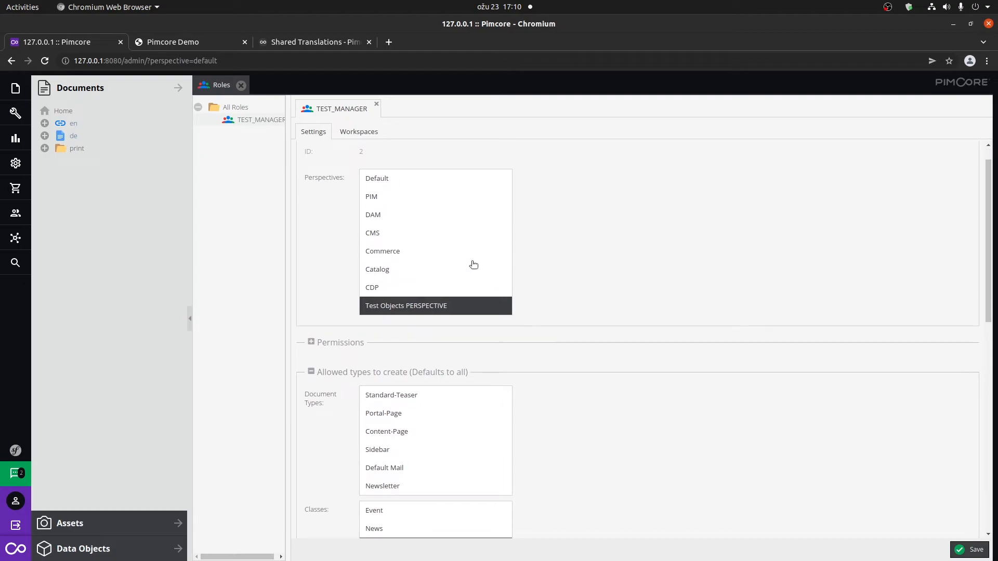
scroll(641, 380, down, 5)
scroll(641, 380, up, 4)
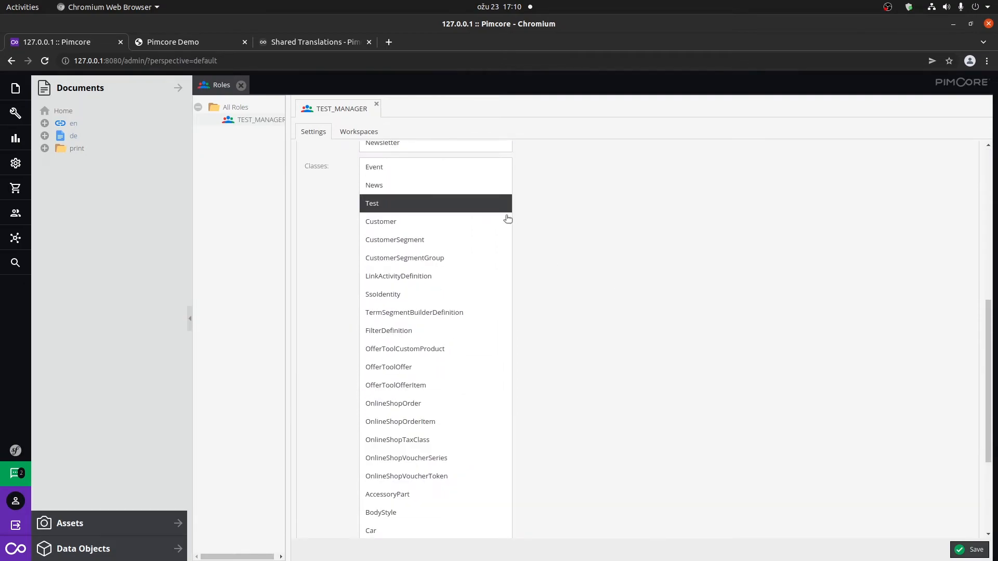
Open the limited user's account settings and review the assigned role and the options below it.
click(21, 163)
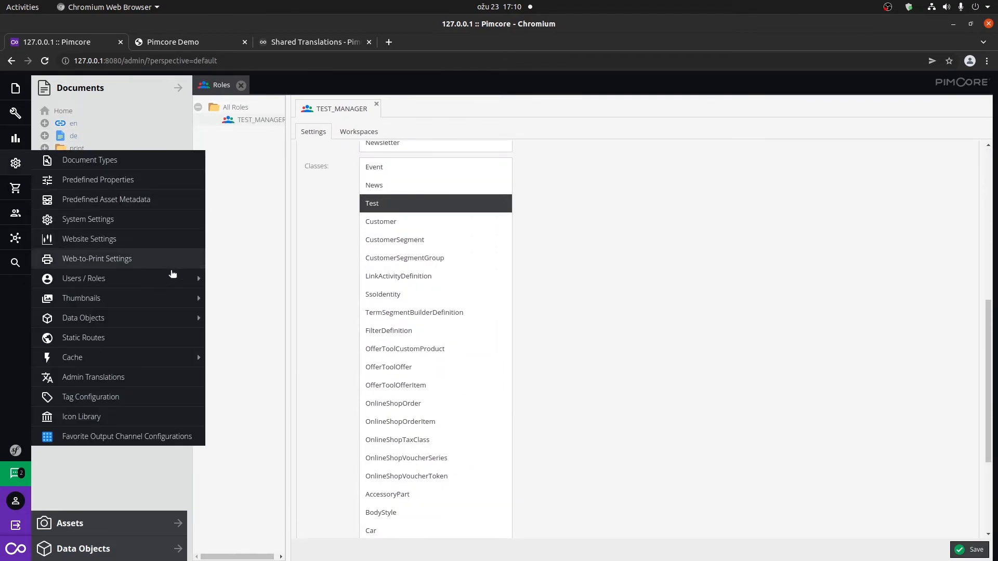
mouse_move(171, 279)
click(246, 278)
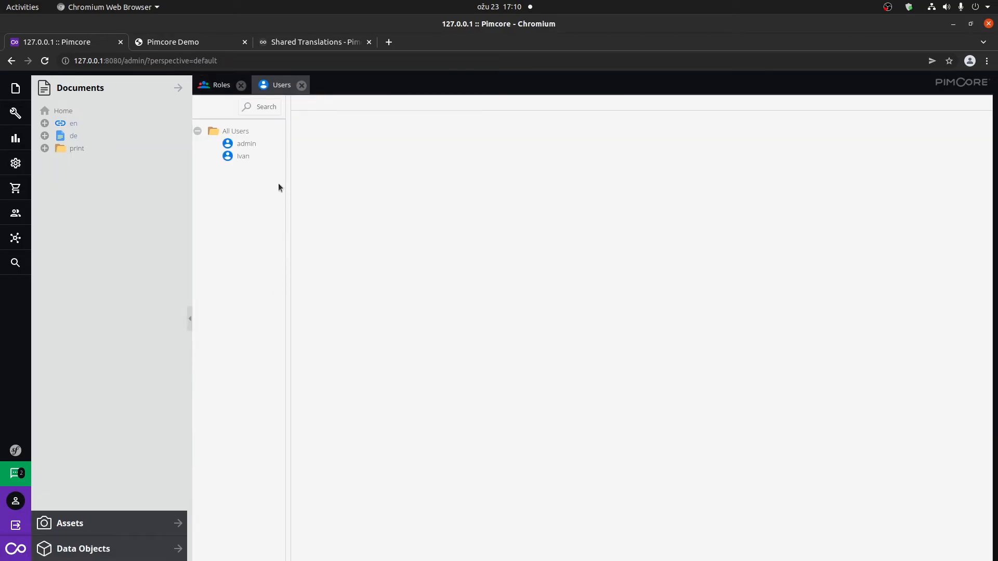
click(268, 162)
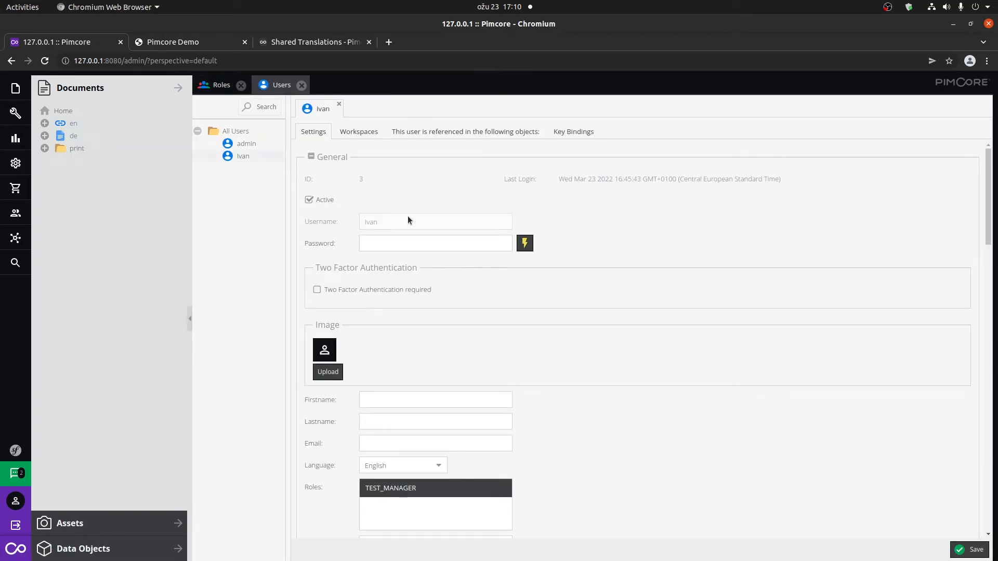
scroll(526, 294, down, 3)
scroll(526, 294, down, 3)
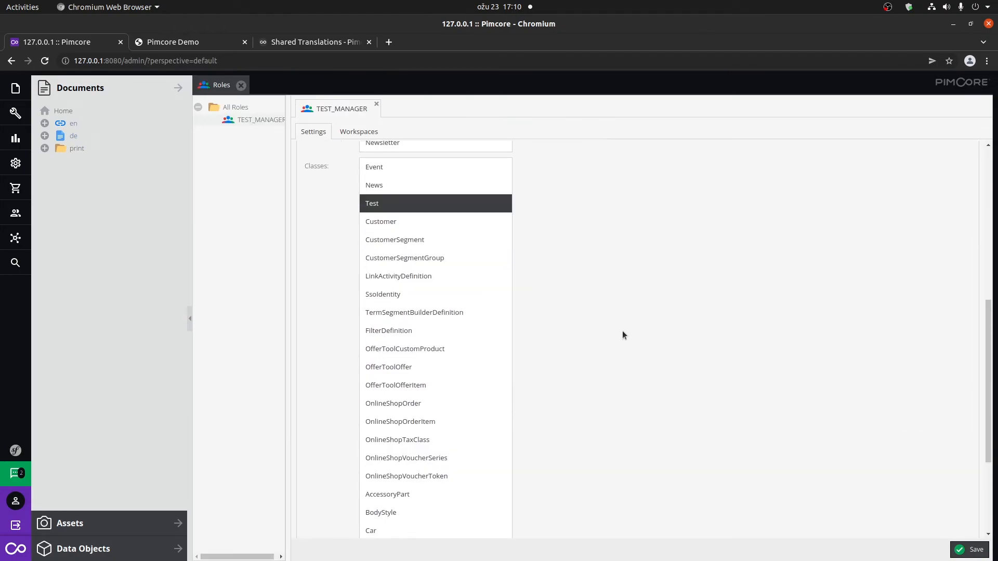
Compare the available perspectives in the admin with the perspective selection of the TEST_MANAGER role.
scroll(625, 338, up, 5)
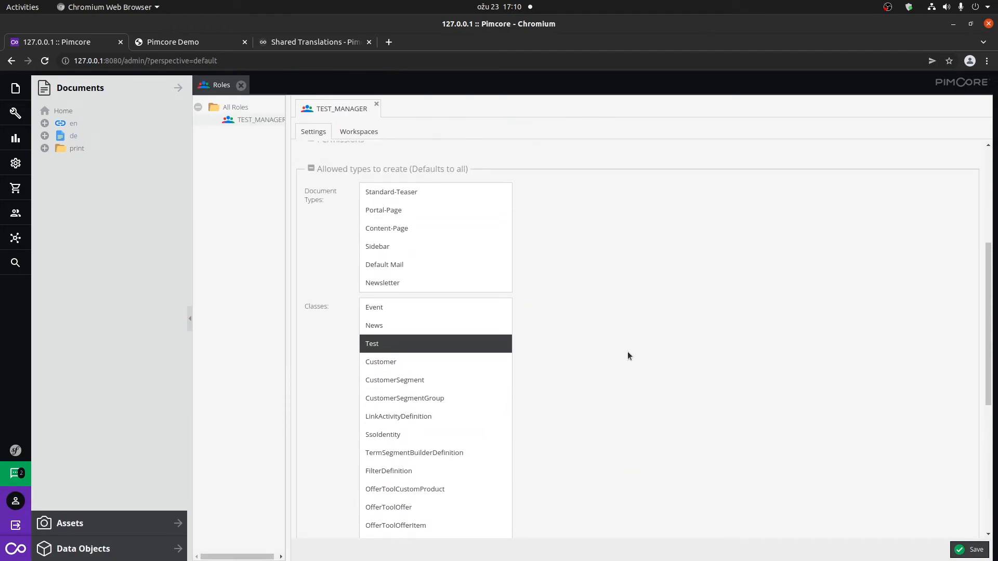
click(16, 88)
mouse_move(123, 93)
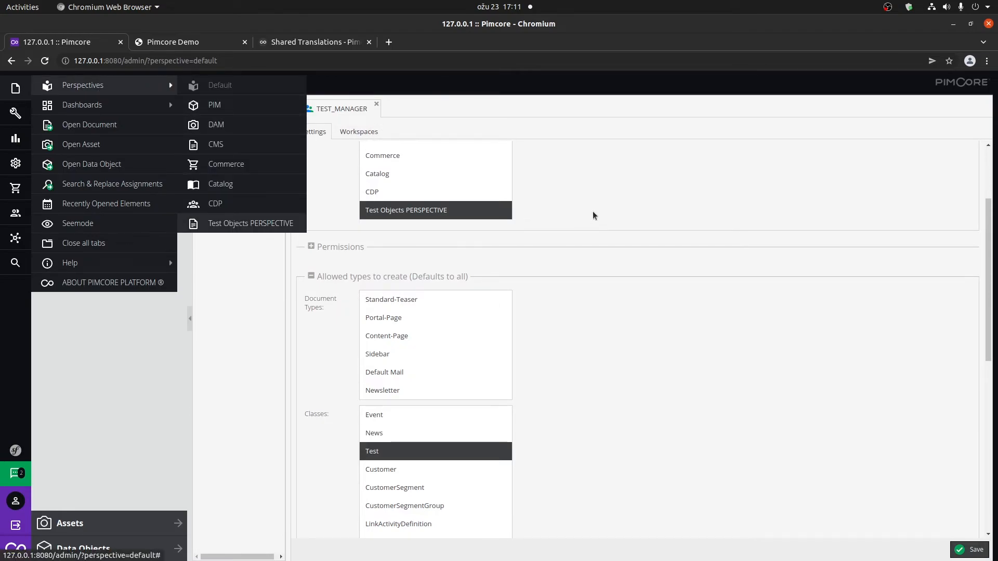
scroll(590, 219, up, 2)
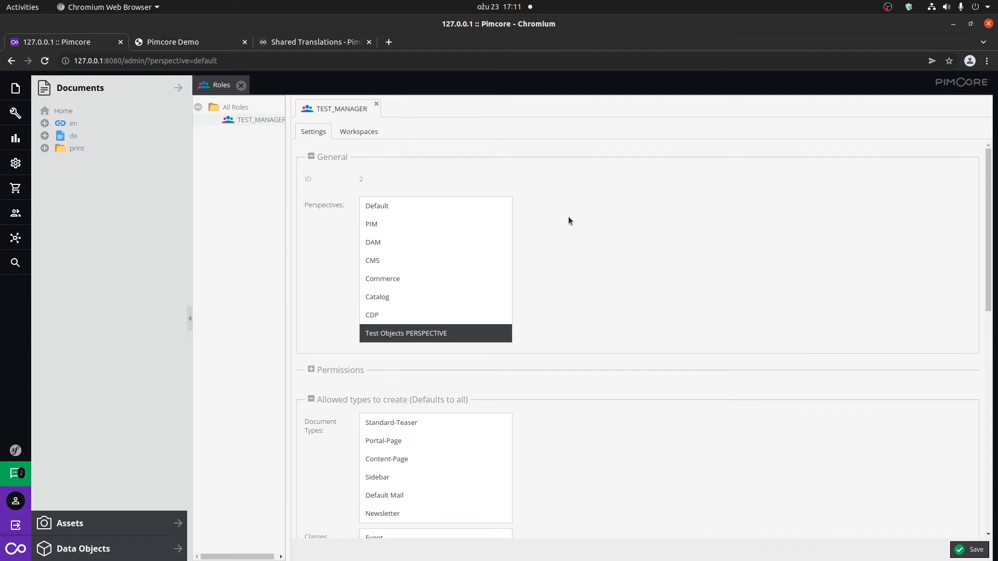
Open the Test class definition and bring up its custom layout configuration.
click(16, 162)
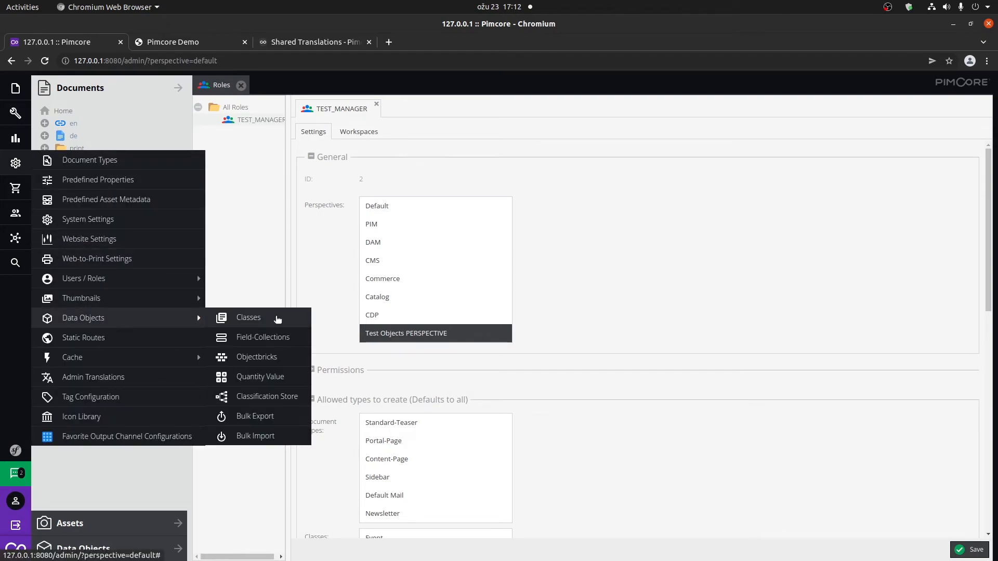
mouse_move(156, 319)
click(245, 316)
click(238, 157)
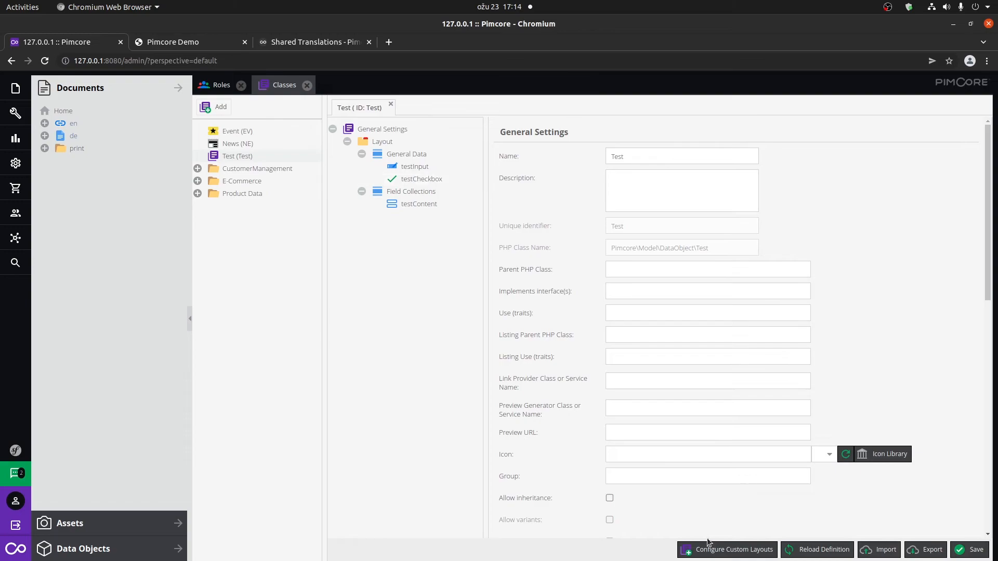
click(712, 552)
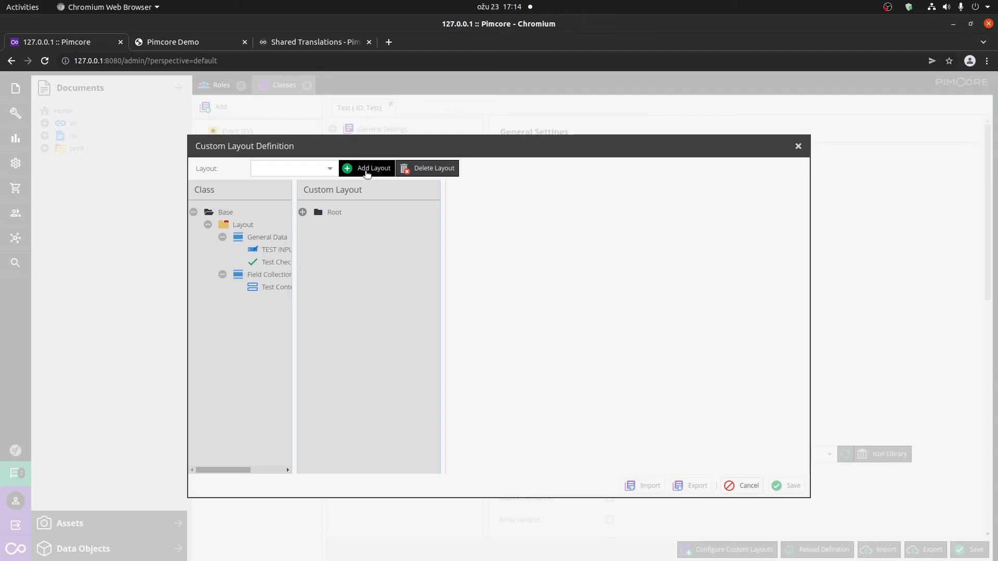
Add a custom layout for the Test class, using TestManagerLayout as both its name and unique identifier.
click(367, 171)
text(Ets)
key(BackSpace)
text(TestLayout)
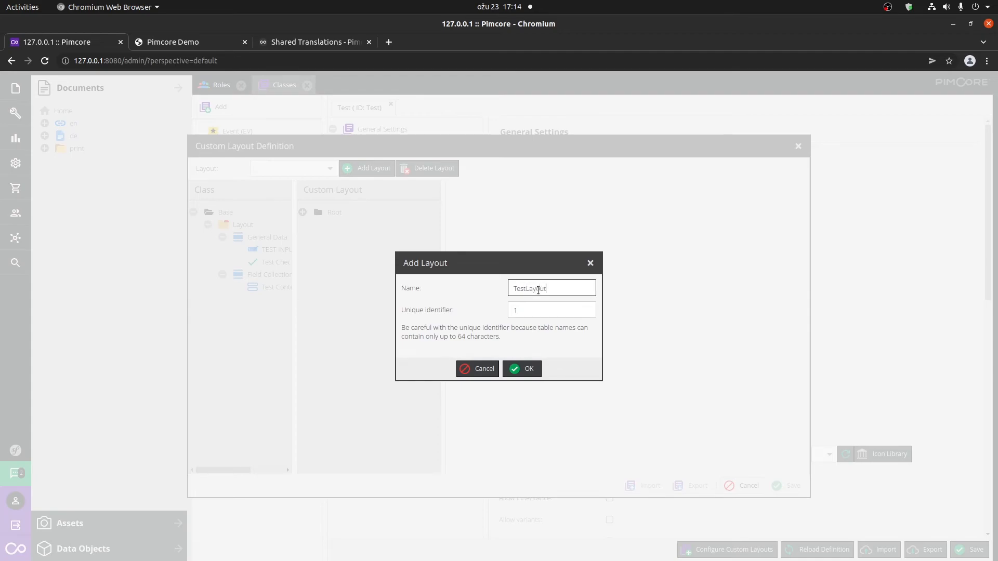
drag(558, 289, 525, 289)
text(ManagerLayout)
double_click(553, 288)
key(ctrl+c)
click(542, 310)
key(ctrl+v)
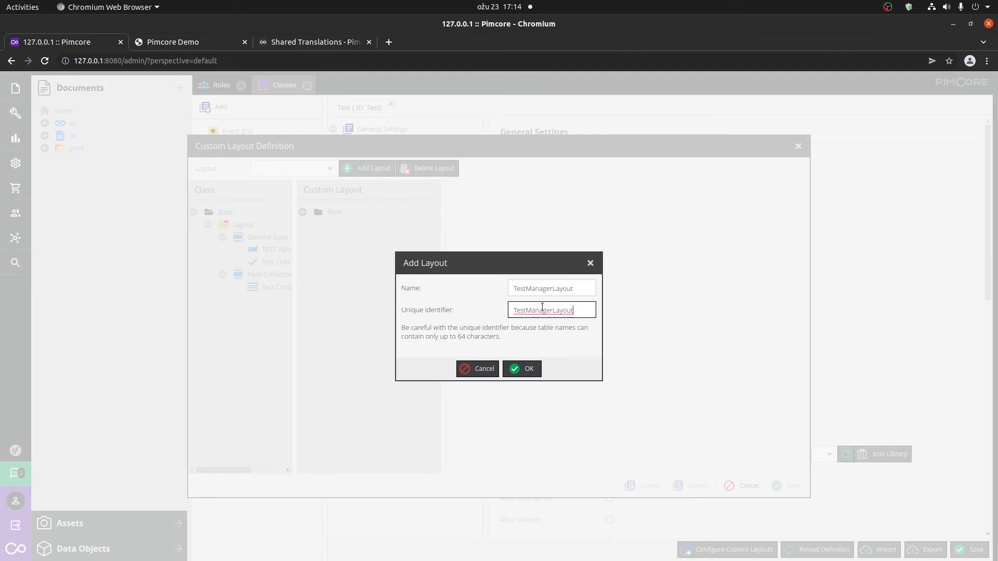
click(535, 369)
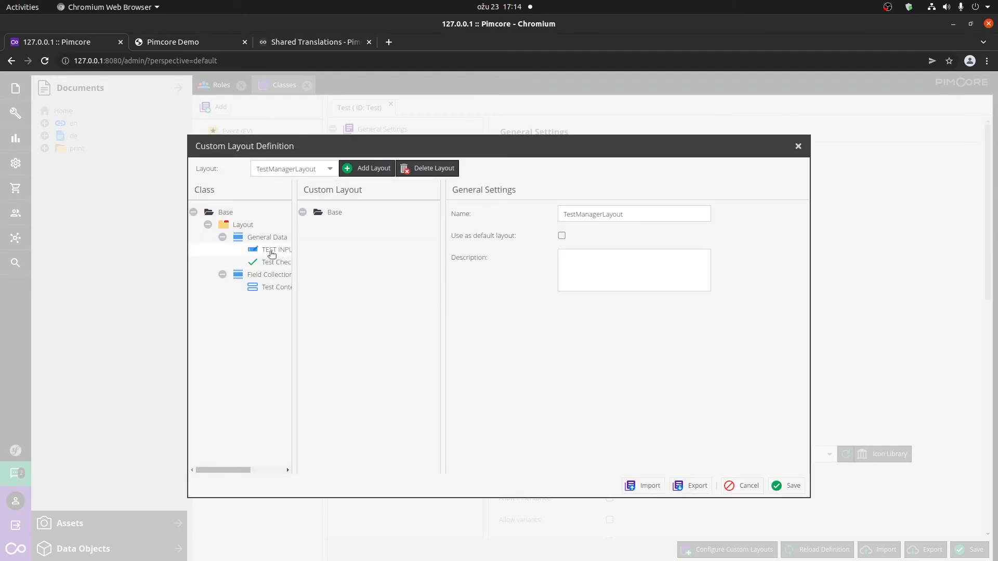
Copy the class's whole Layout tree into the custom layout's base and delete the Field Collections panel from the copy.
drag(236, 229, 359, 218)
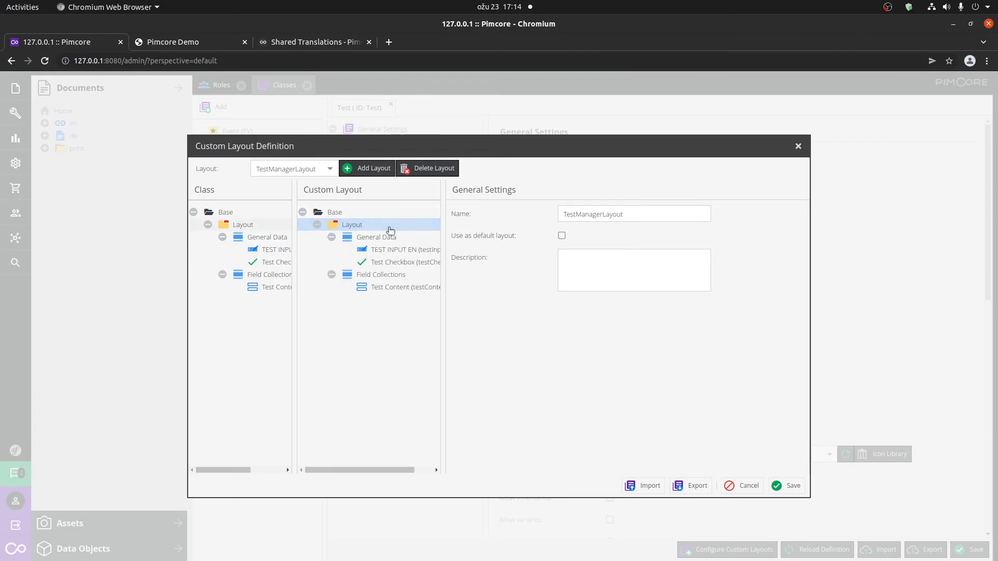
right_click(390, 275)
click(436, 320)
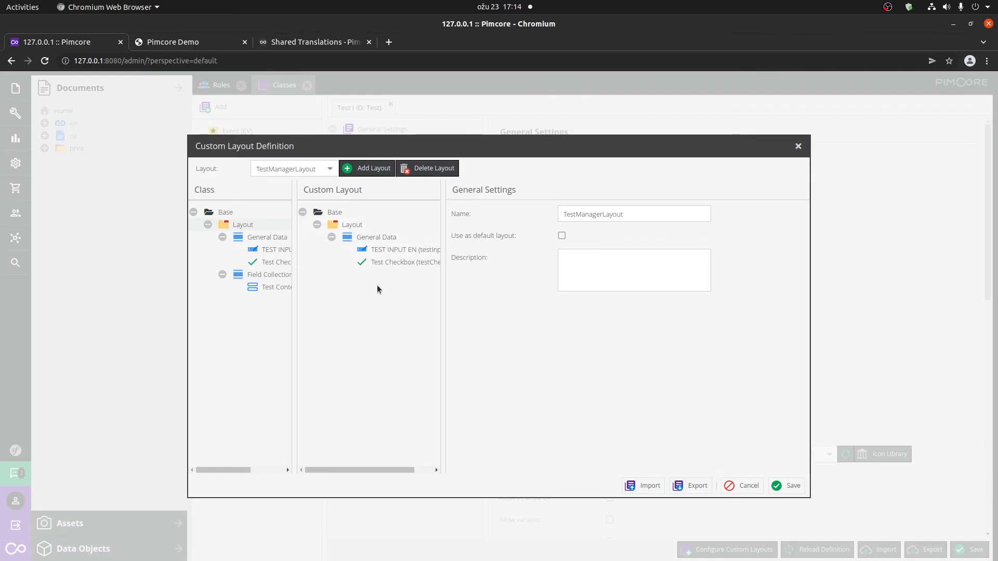
Make the Test Checkbox field not editable in TestManagerLayout, save the custom layout and close its definition.
click(398, 252)
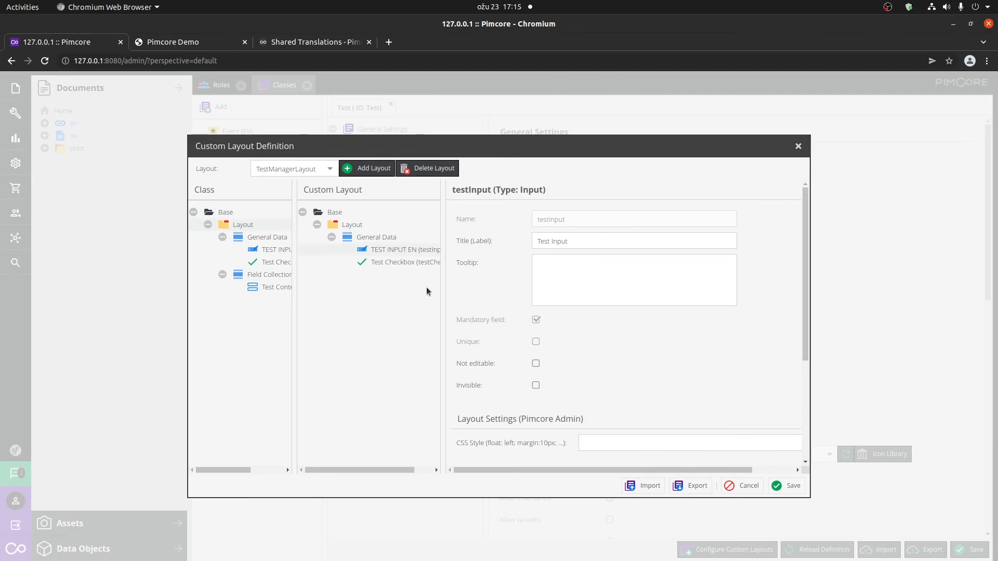
click(418, 262)
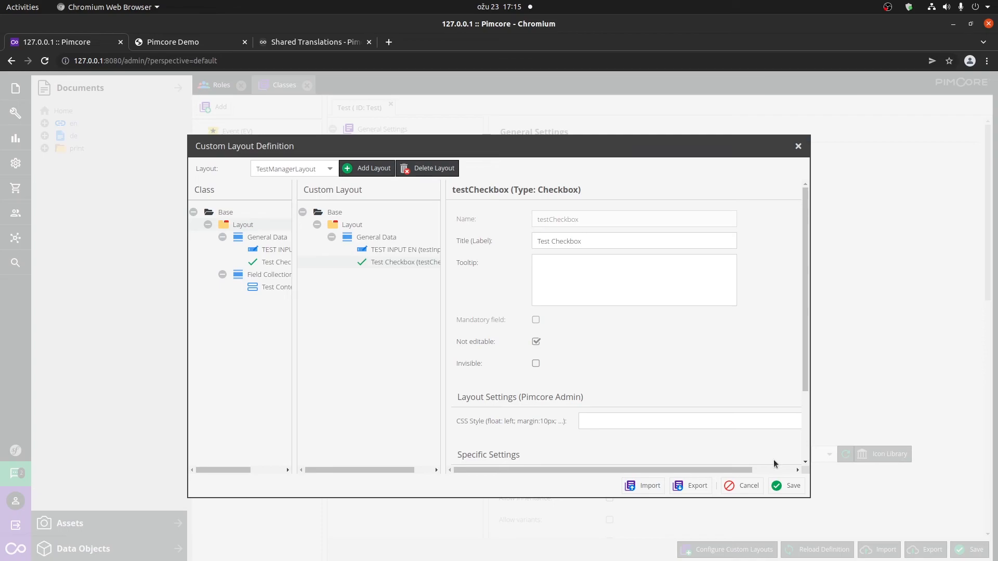
click(788, 488)
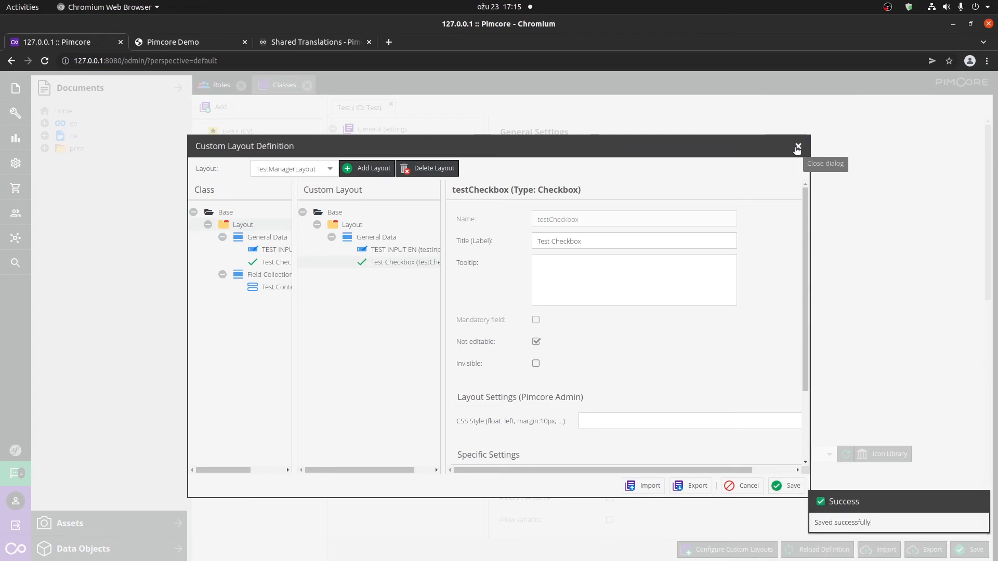
click(797, 147)
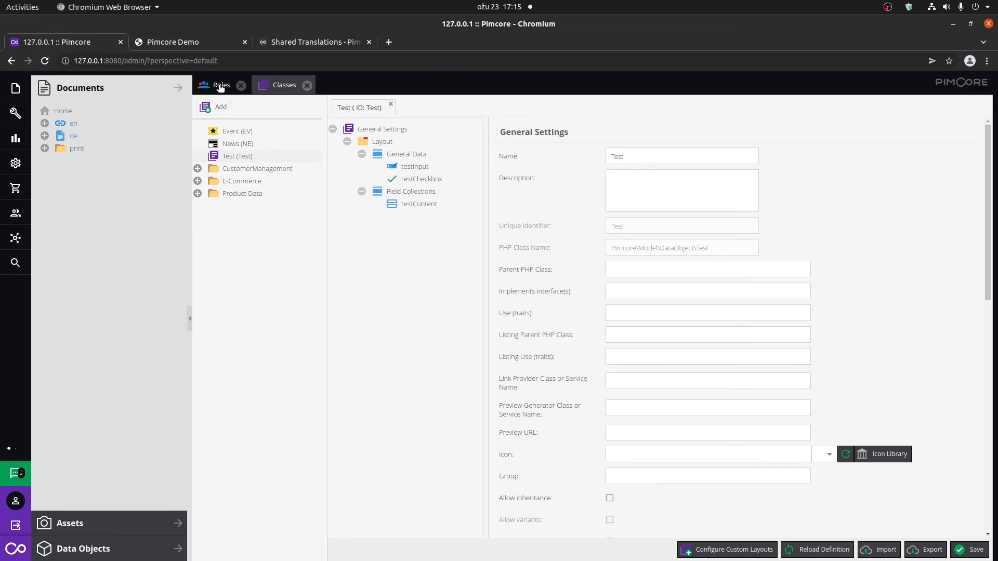
Assign the Test - TestManagerLayout custom layout to the TEST_MANAGER role's /Test Objects workspace and save the role.
click(221, 86)
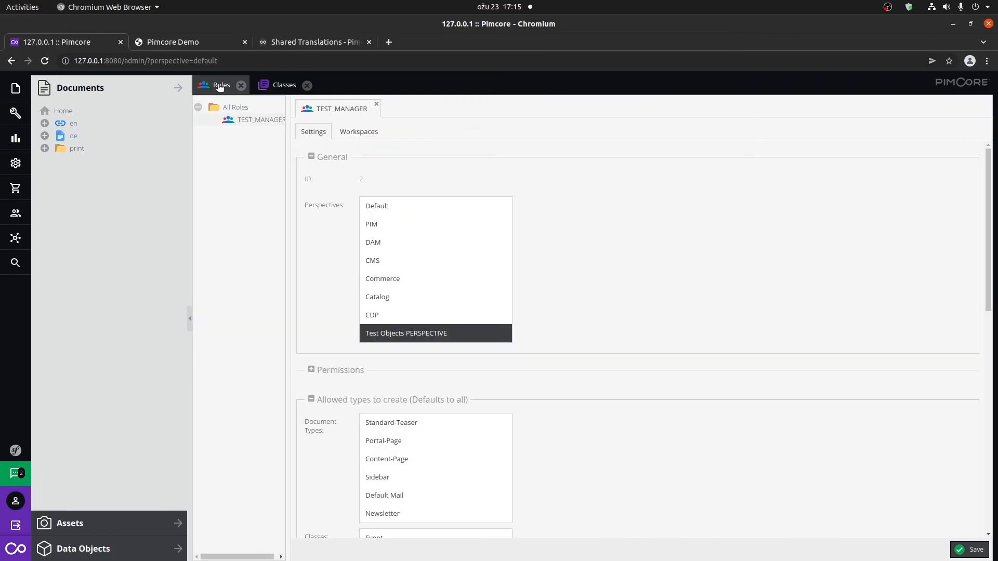
click(347, 133)
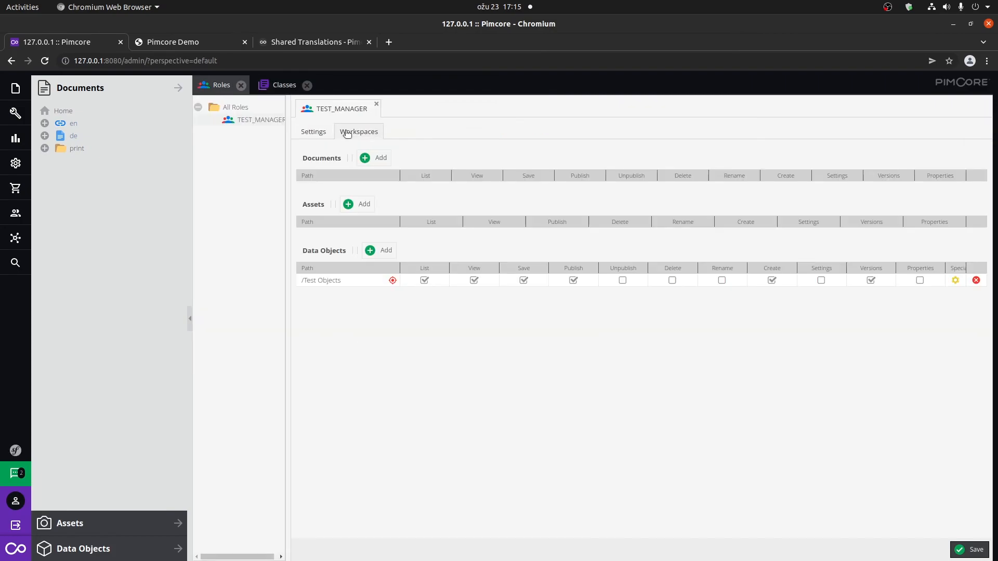
click(956, 280)
click(400, 234)
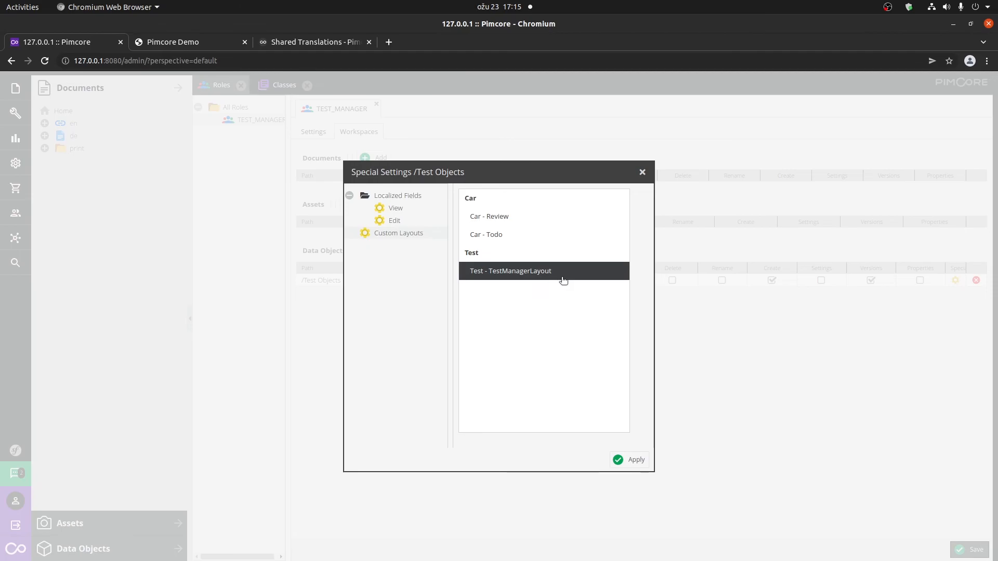
click(633, 459)
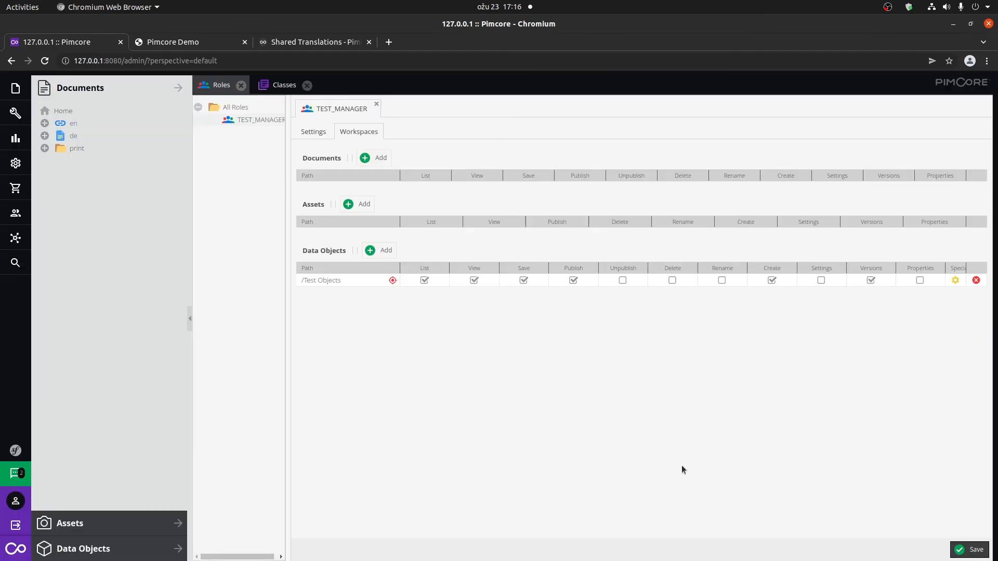
click(968, 550)
Reload the limited user's incognito session and check which layouts are offered for the Test1 object.
mouse_move(321, 560)
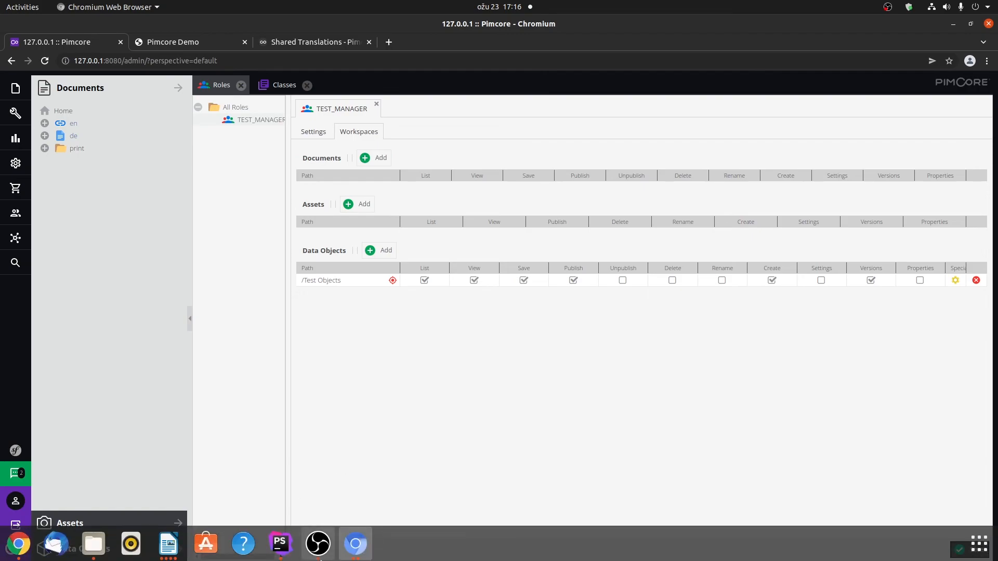
click(363, 558)
click(423, 487)
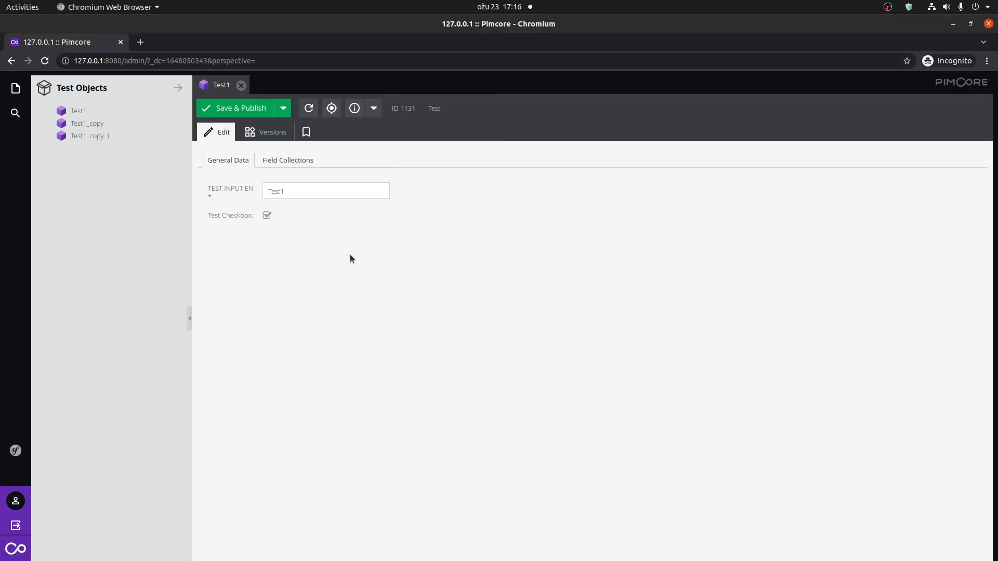
click(44, 60)
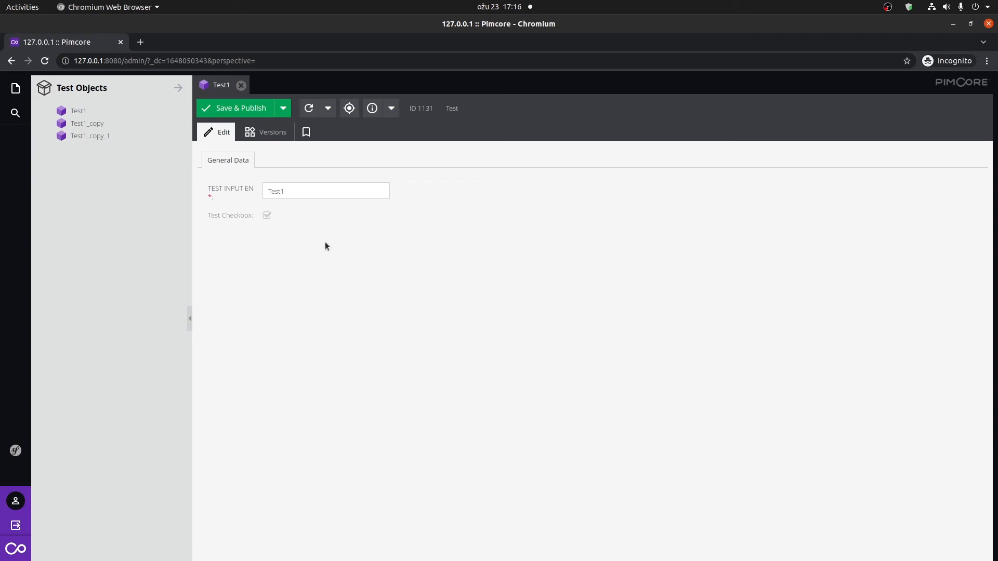
click(329, 110)
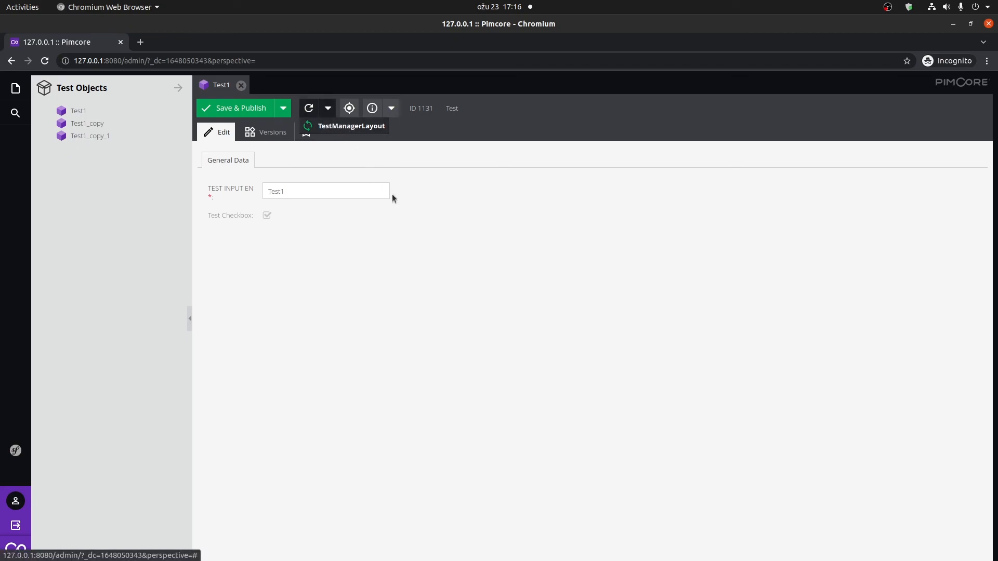
Return to the admin session, allow the Test entry alongside TestManagerLayout in the /Test Objects custom layouts, and save the role.
mouse_move(511, 560)
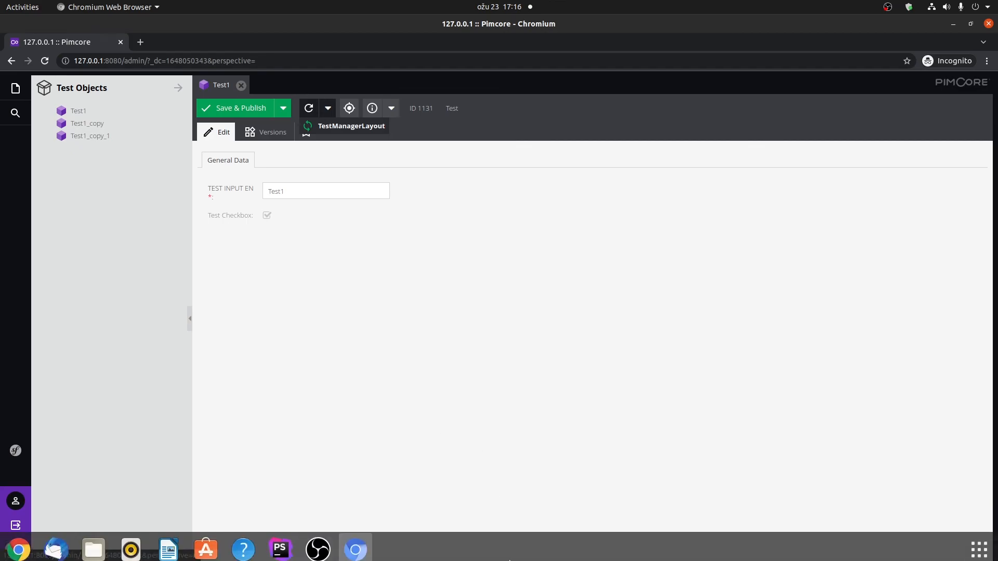
click(356, 549)
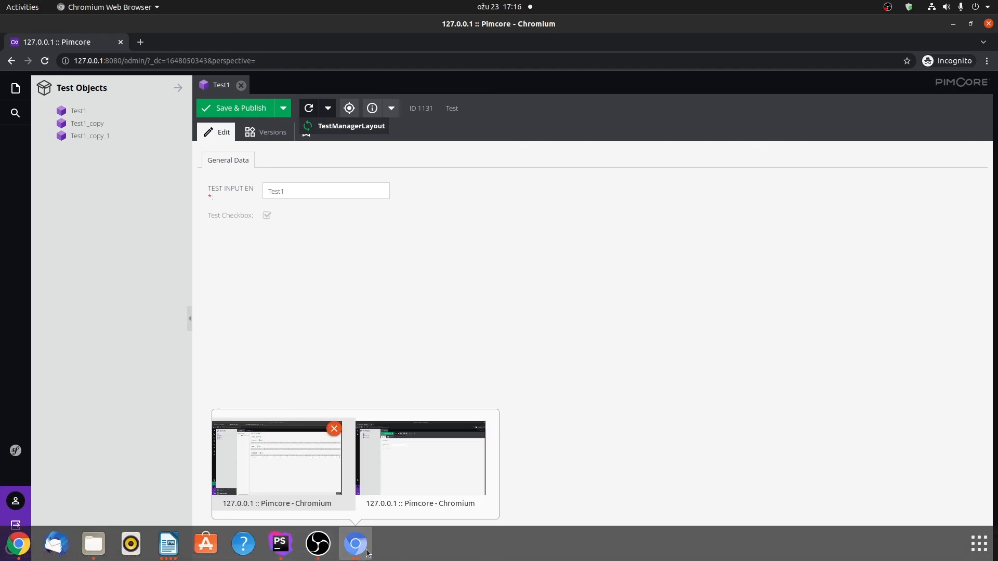
click(315, 472)
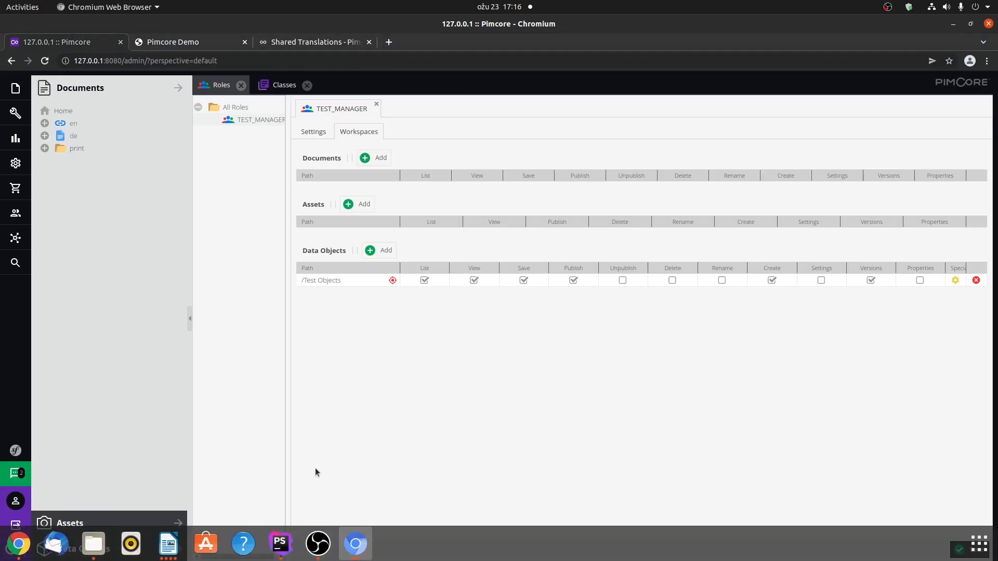
click(956, 280)
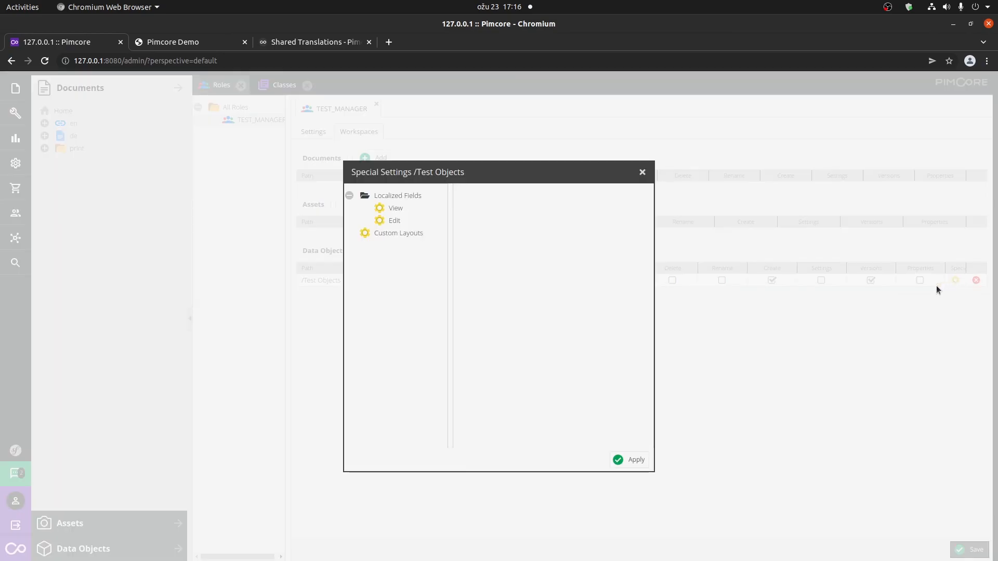
click(419, 232)
click(481, 256)
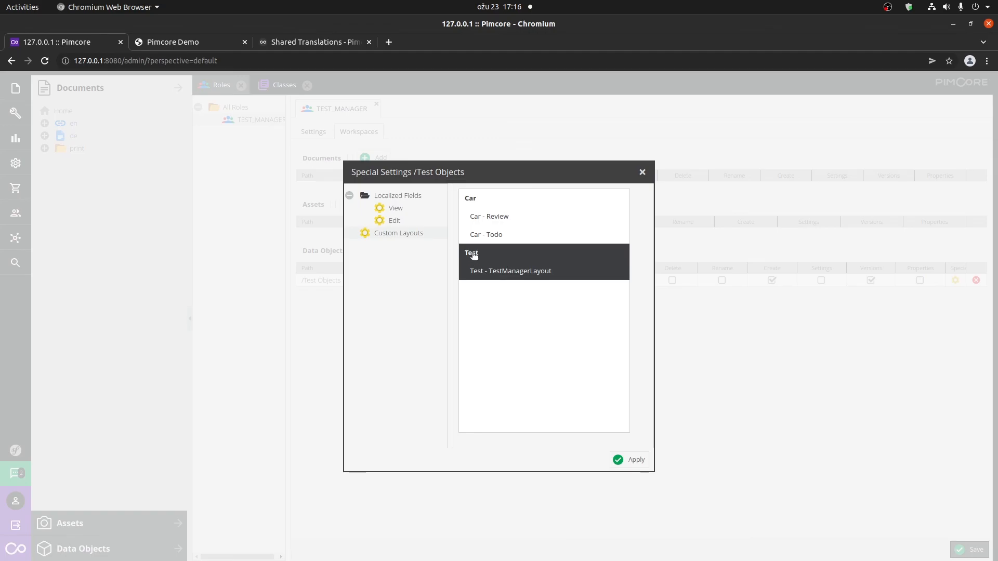
click(636, 461)
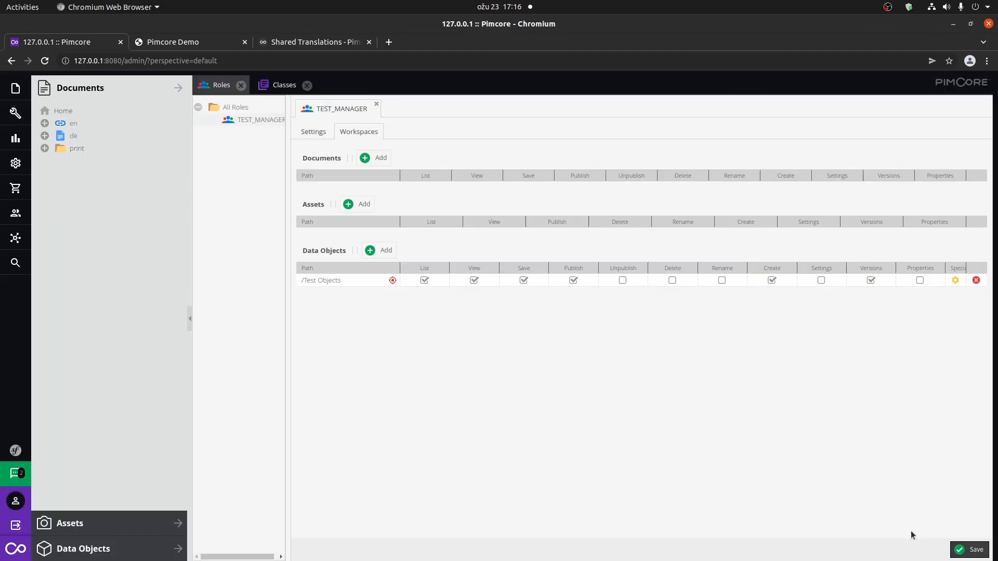
click(965, 552)
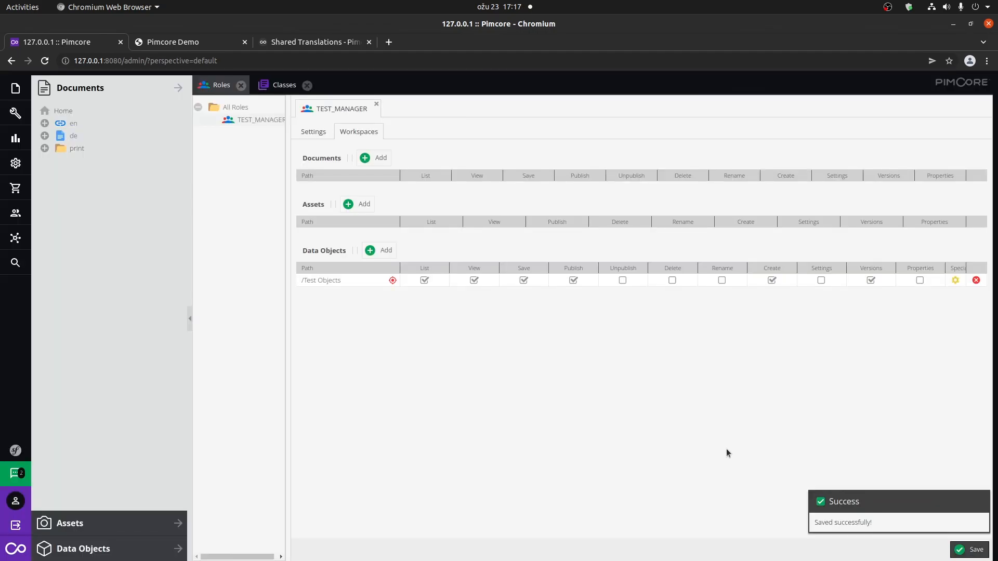
Recheck the custom layouts selected in the special settings of the /Test Objects workspace, leaving them as they are.
click(956, 280)
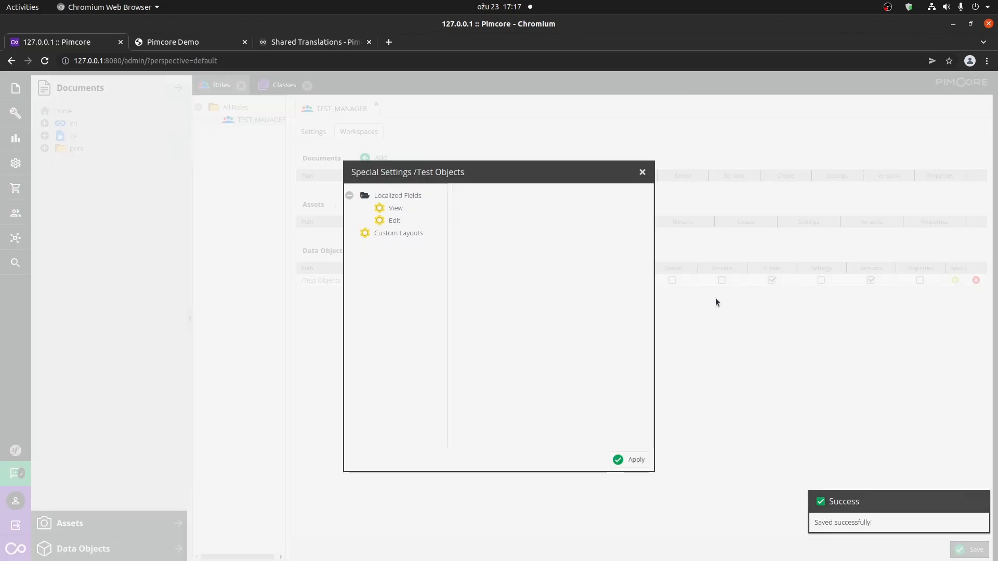
click(429, 234)
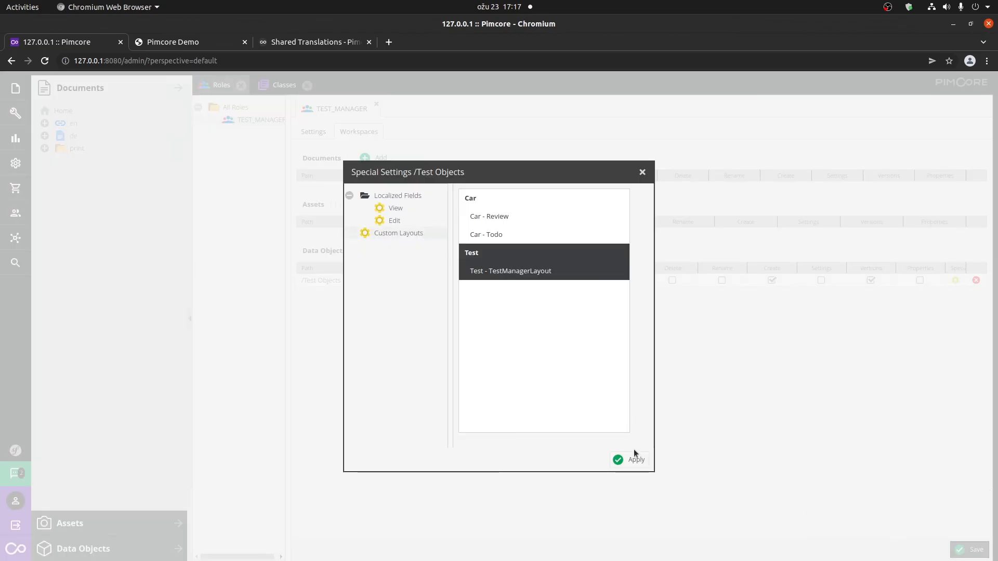
click(643, 173)
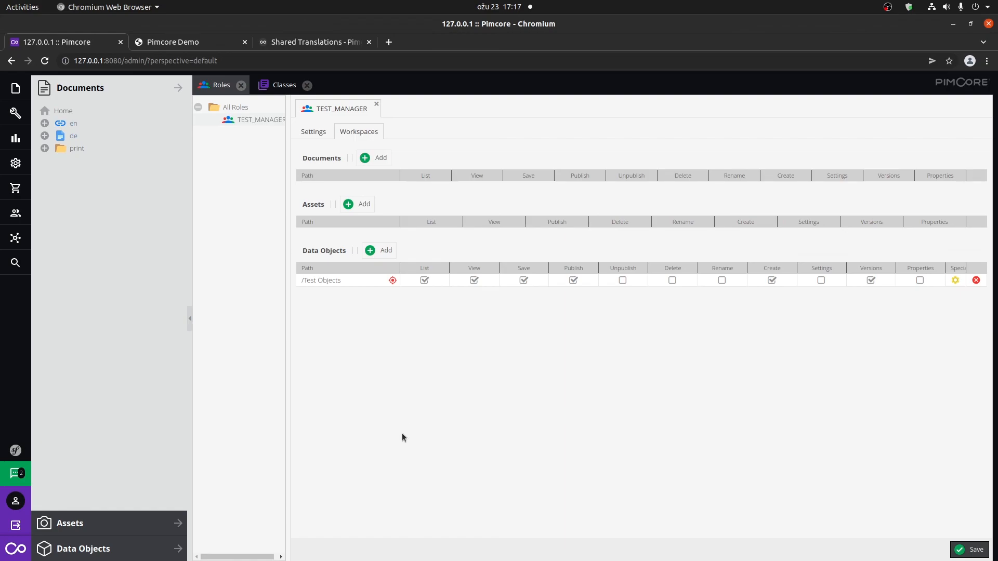
Reload the limited user's incognito session and view the Test1 object in TestManagerLayout.
mouse_move(399, 560)
click(362, 551)
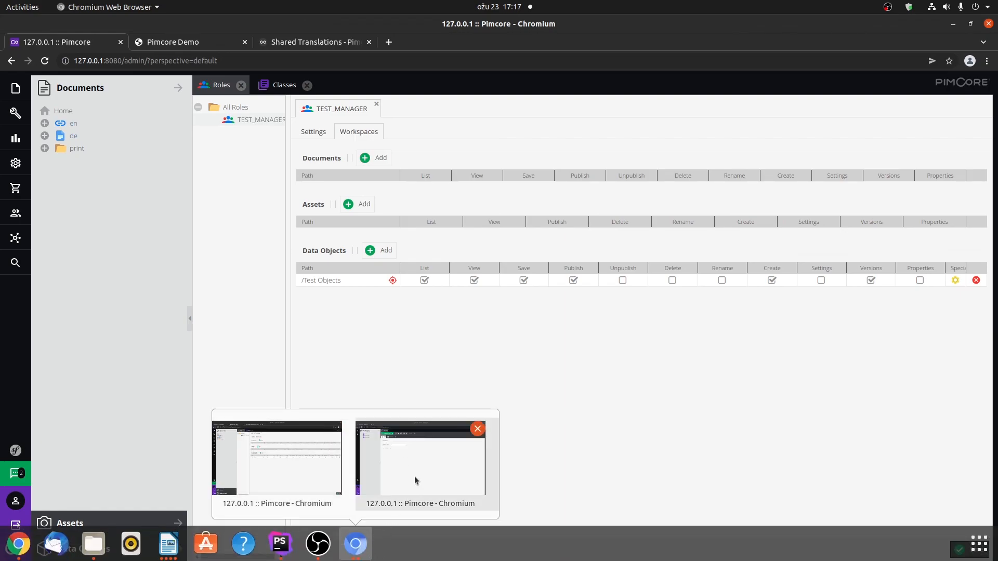
click(414, 476)
click(46, 61)
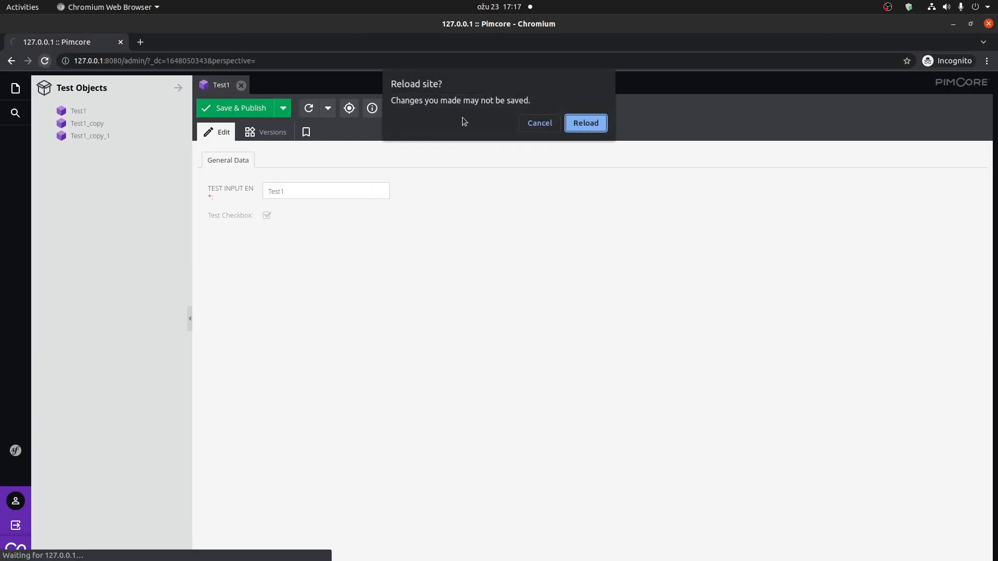
click(578, 124)
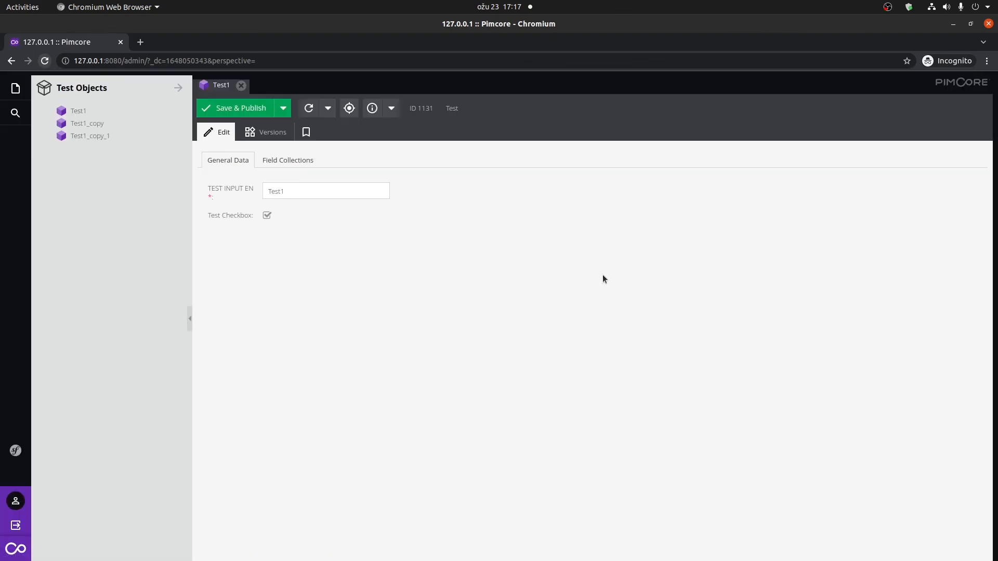
click(328, 109)
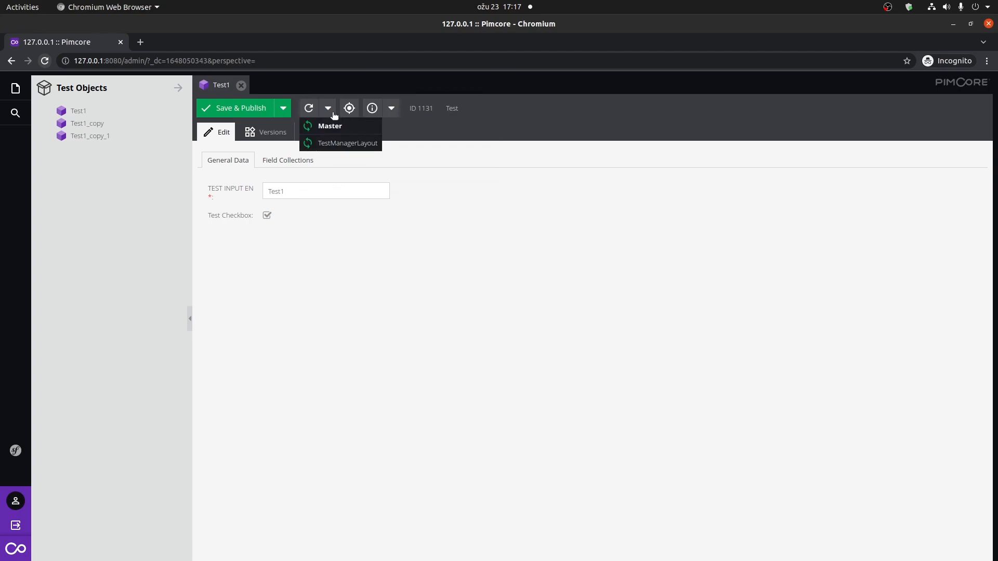
click(338, 148)
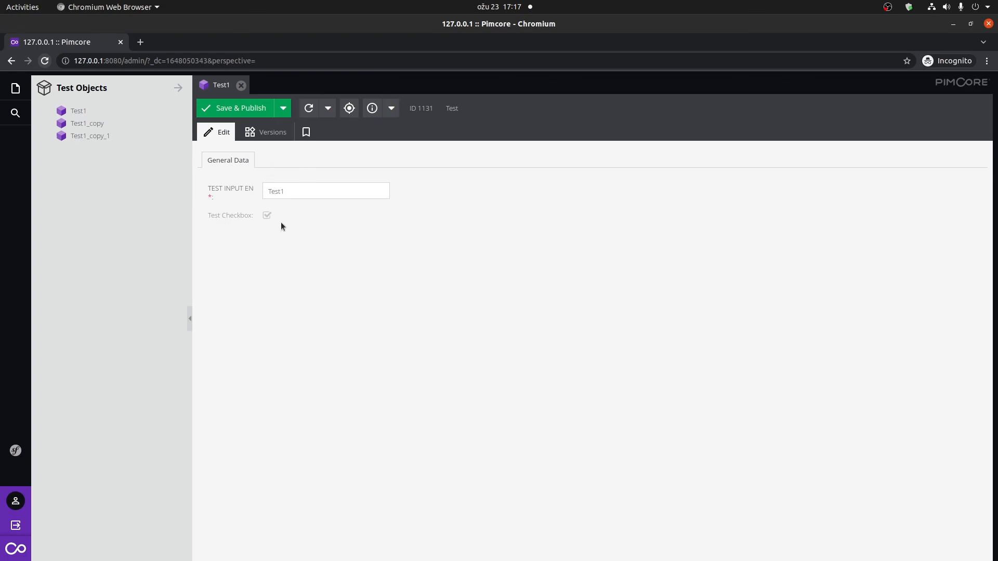
Switch the Test1 object to the Master layout and compare its General Data and Field Collections sections.
click(328, 108)
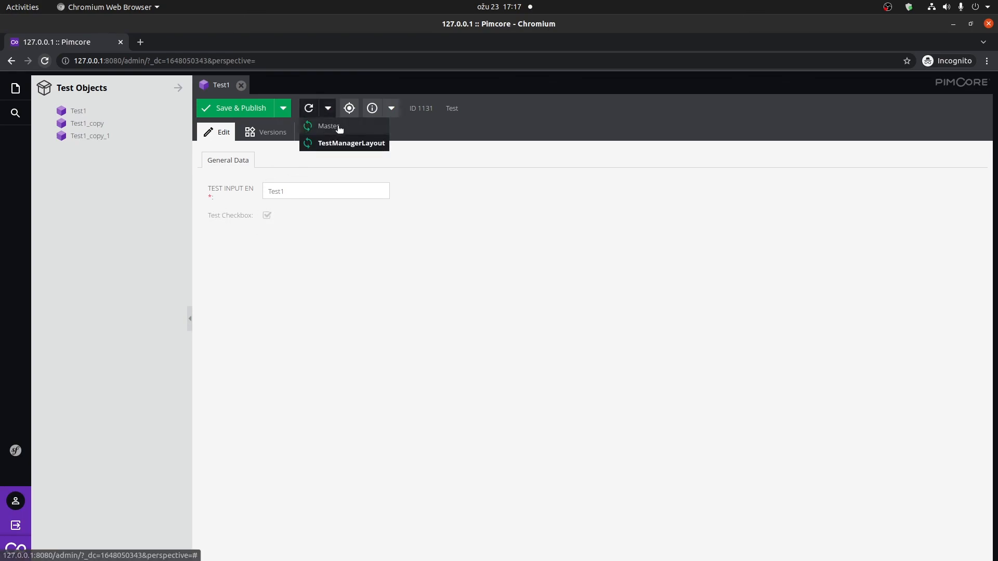
click(338, 127)
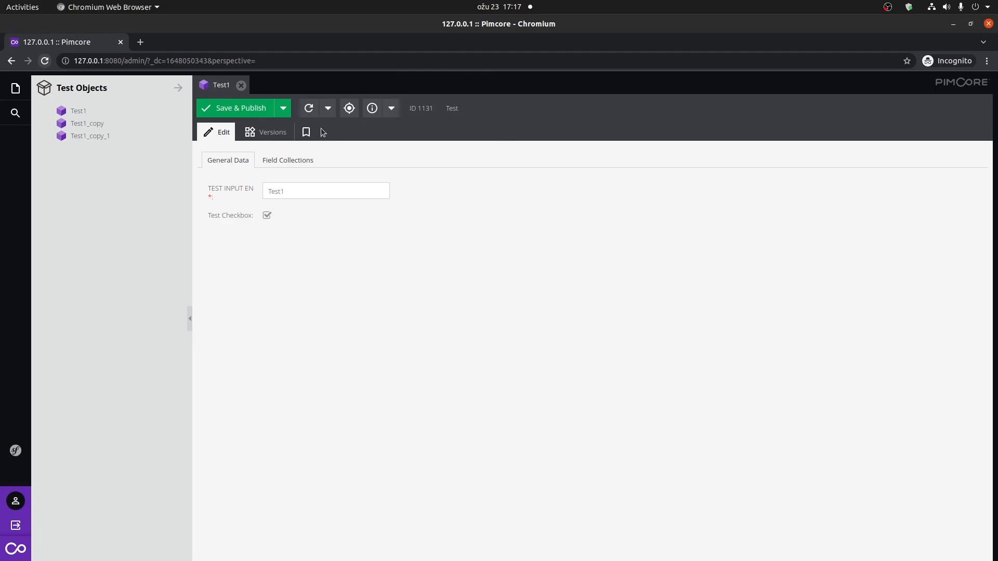
click(305, 163)
click(249, 162)
click(290, 162)
click(227, 161)
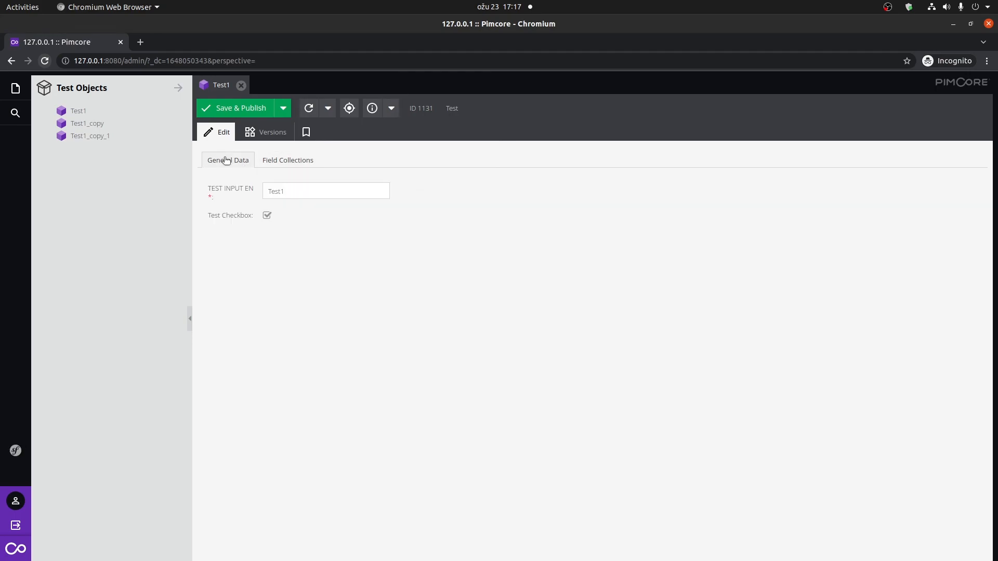